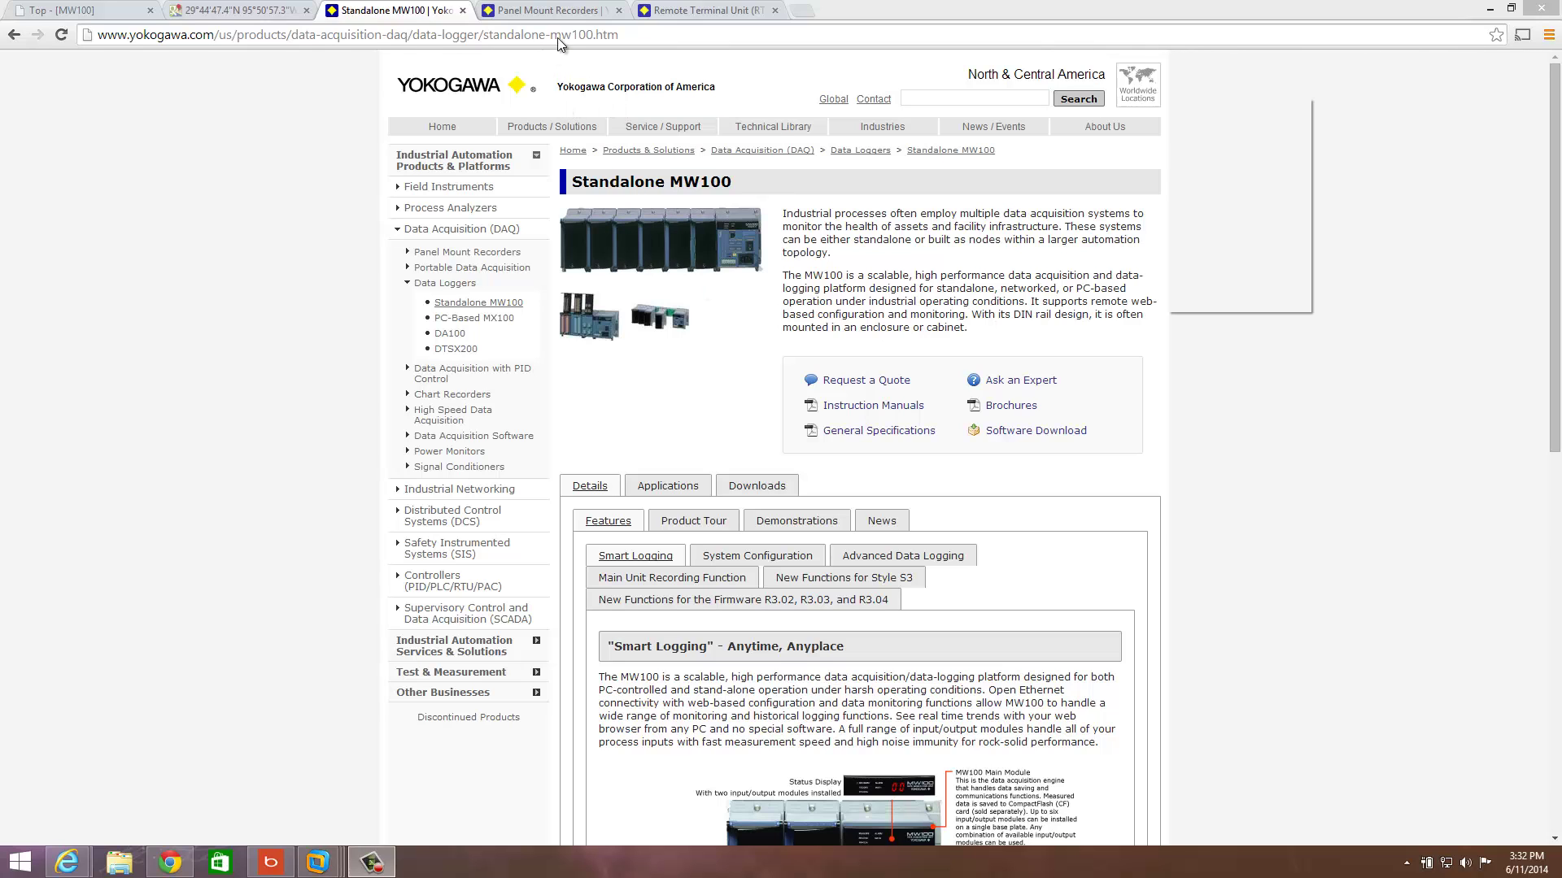
Look over the Panel Mount Recorders and Remote Terminal Unit pages, then bring up the CloudGate Specifications page
left_click(563, 17)
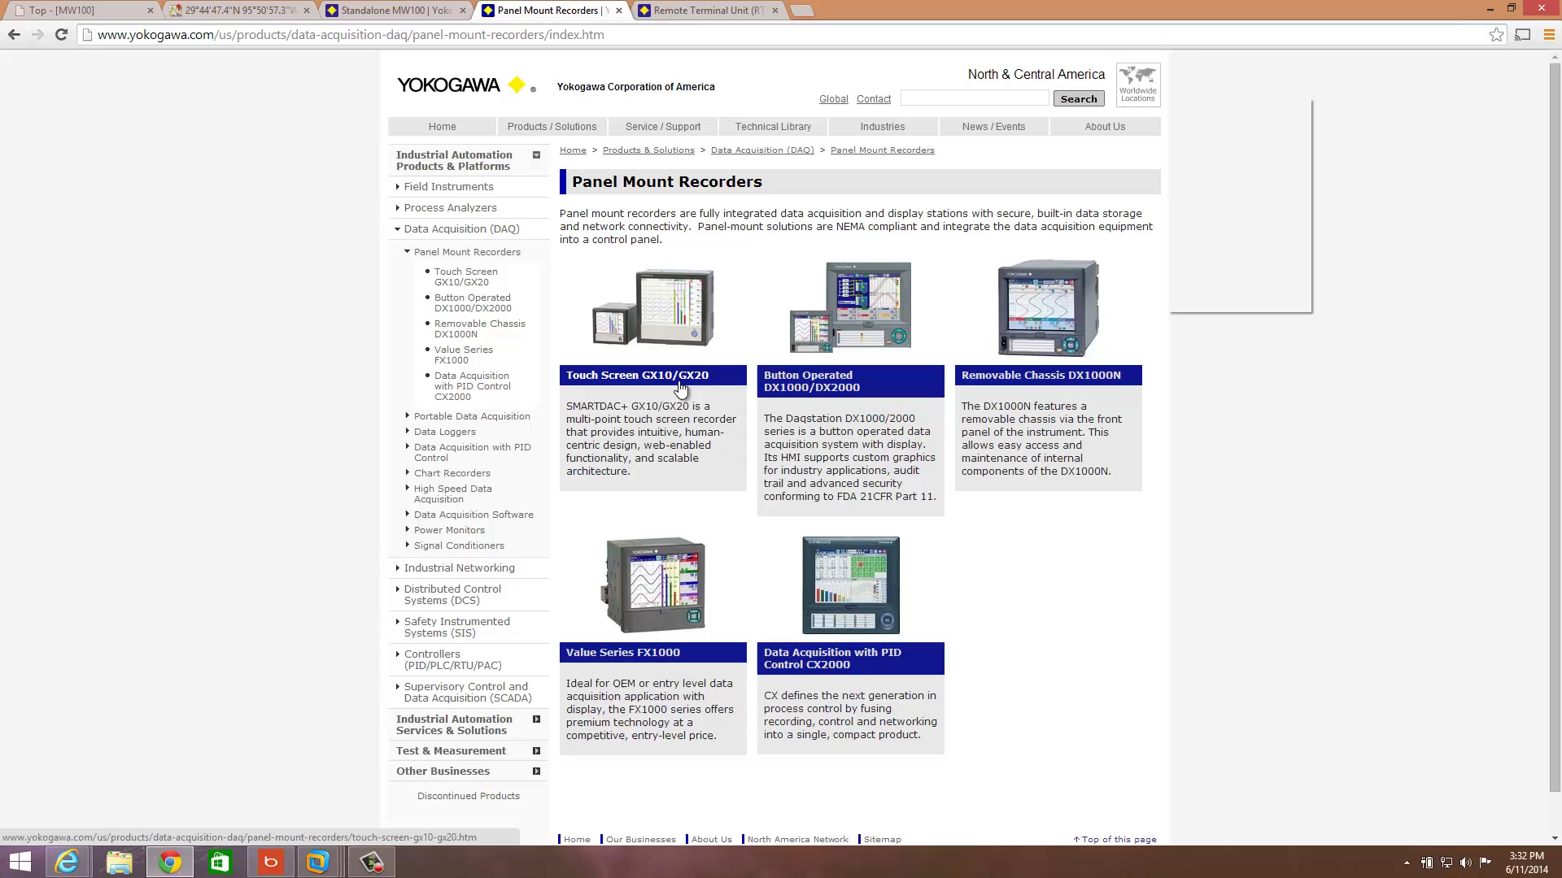
left_click(706, 10)
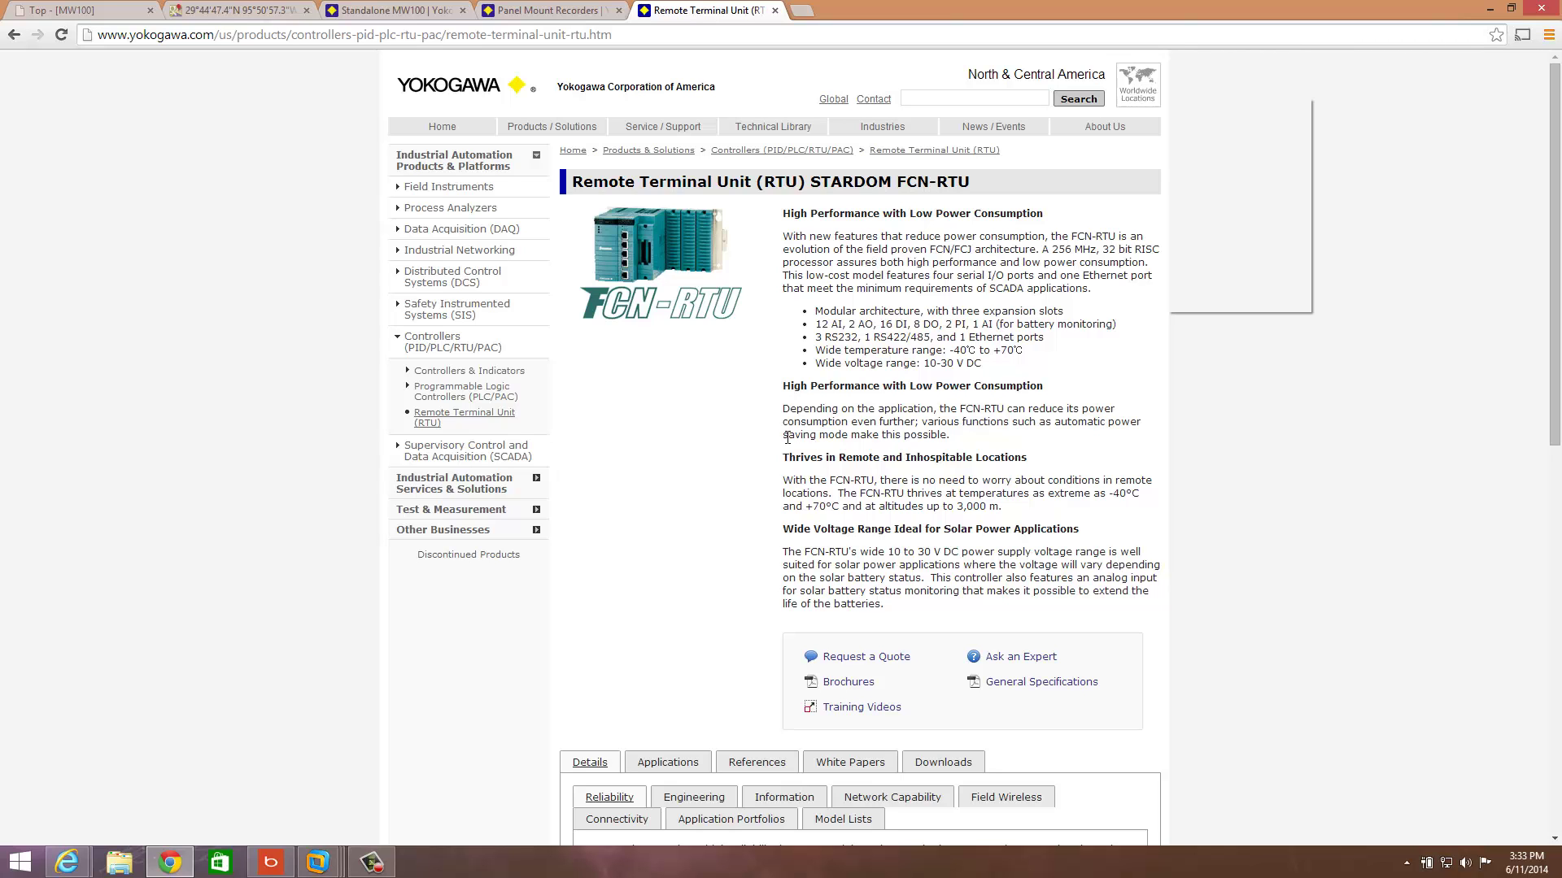
left_click(427, 13)
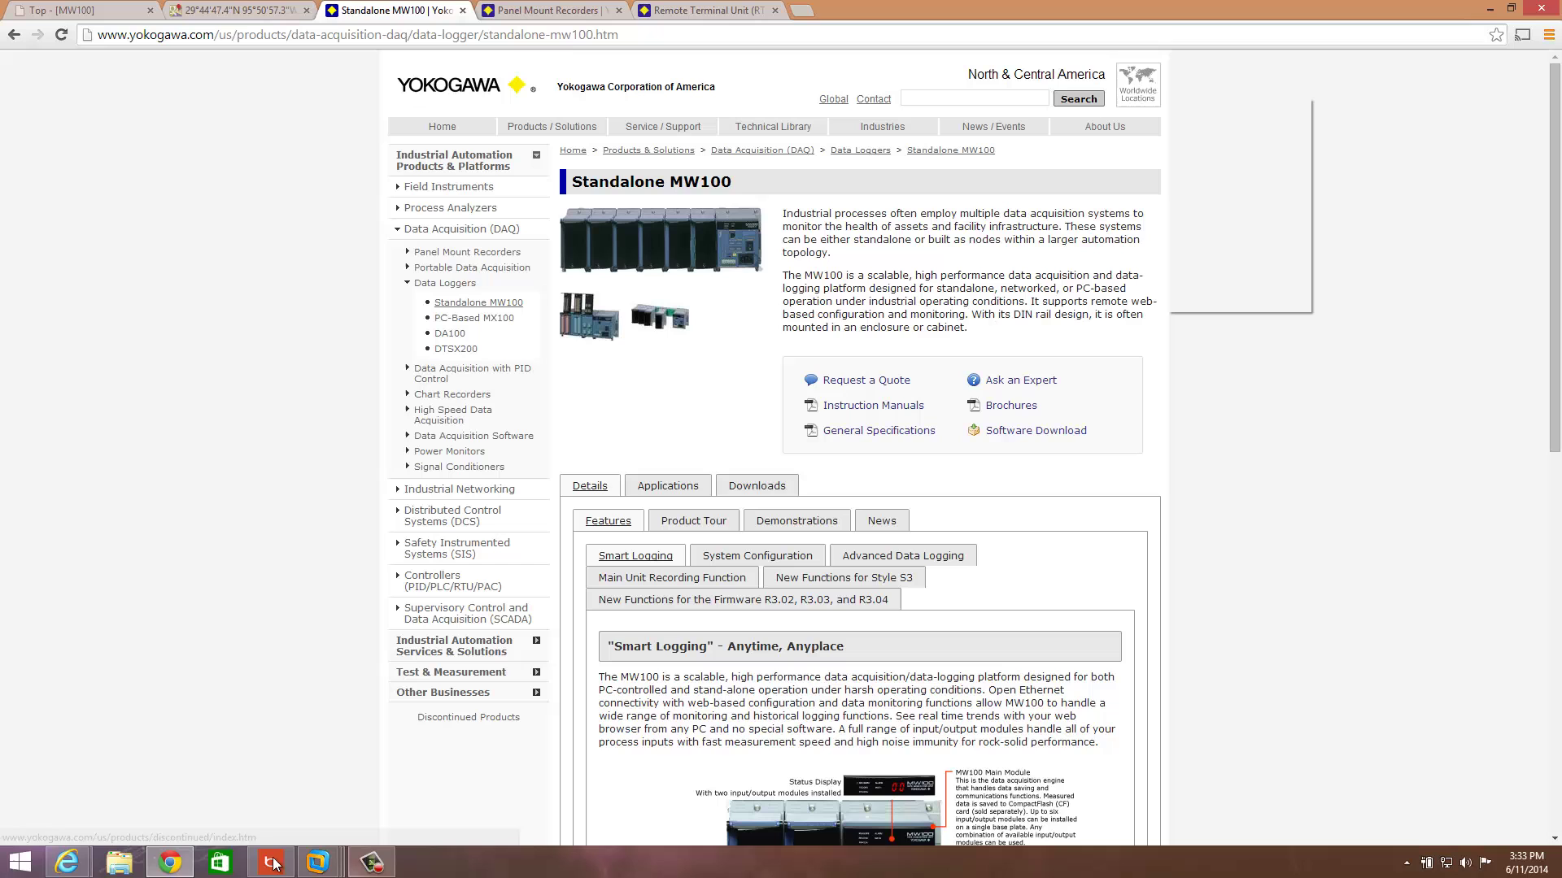
left_click(67, 860)
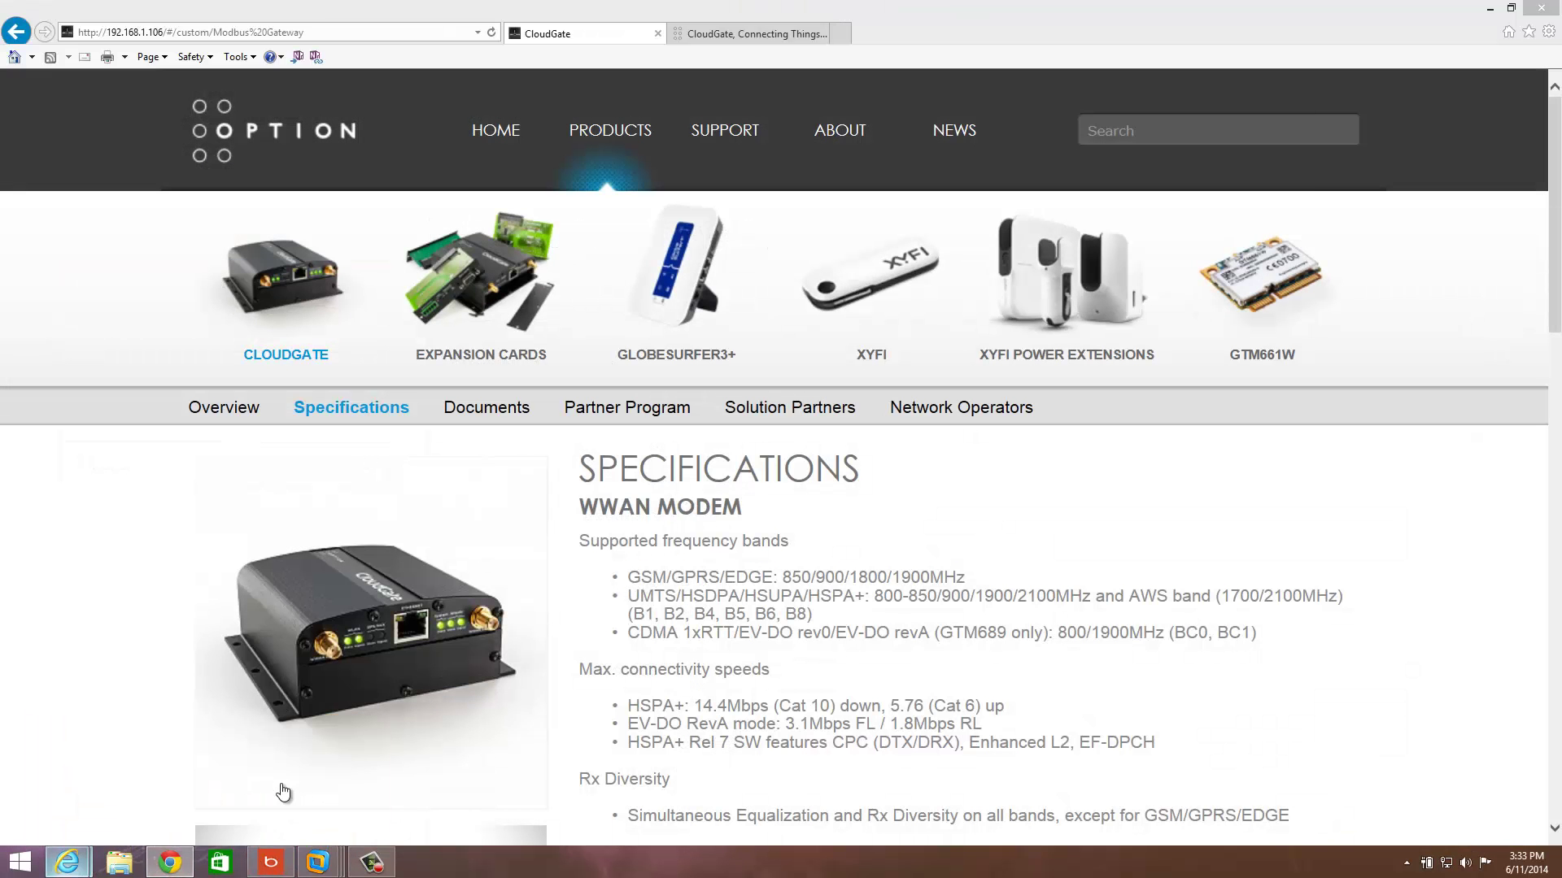
left_click(280, 783)
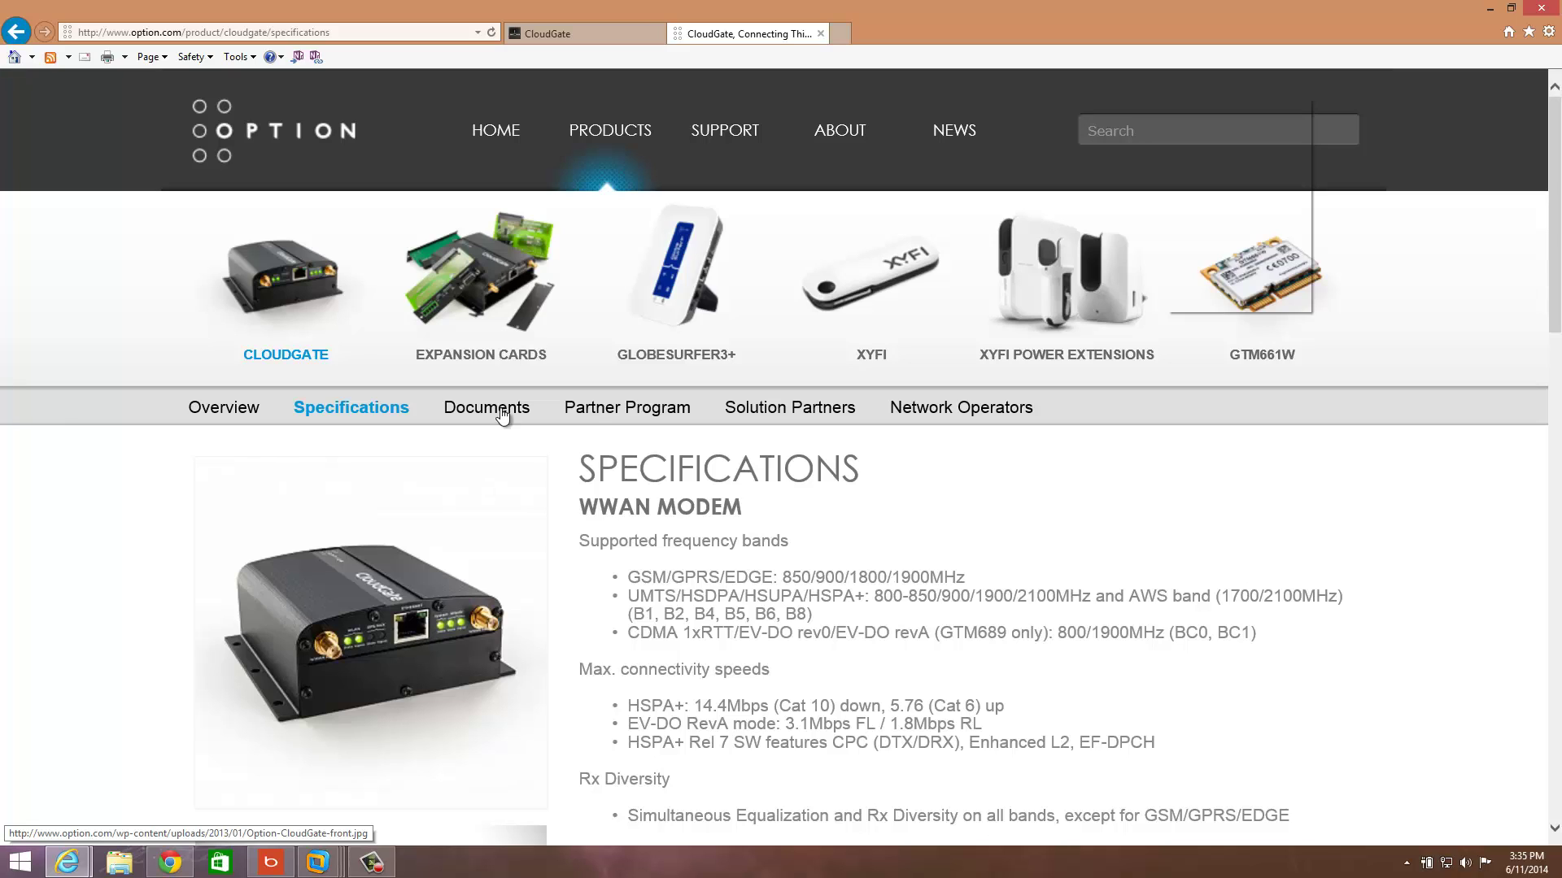
Go from the CloudGate home summary to the Option Provisioning page, where automatic provisioning is No
left_click(608, 37)
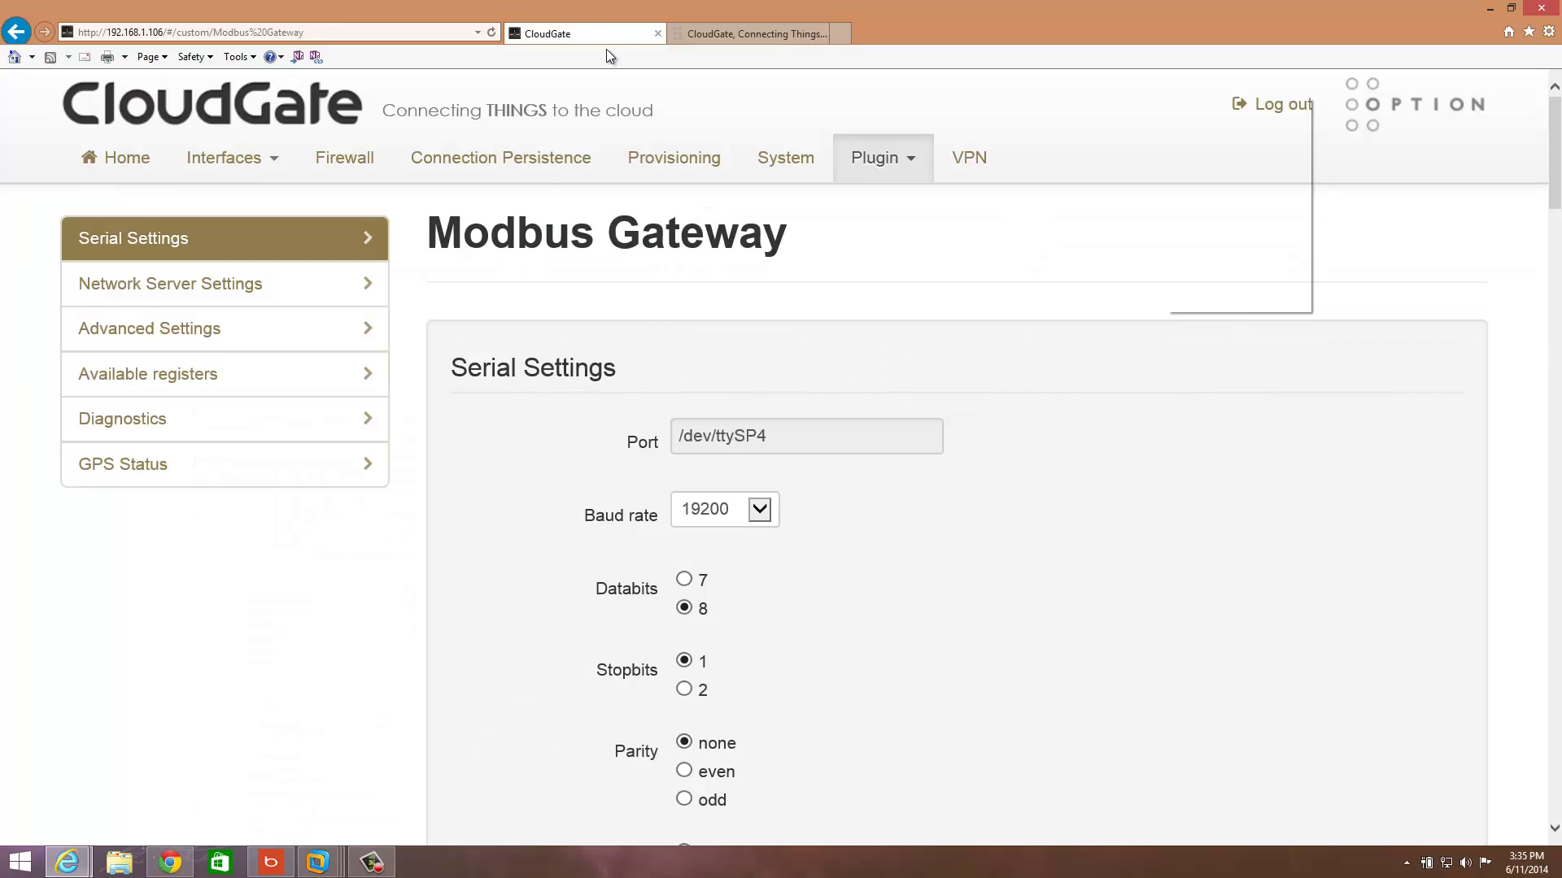
left_click(145, 168)
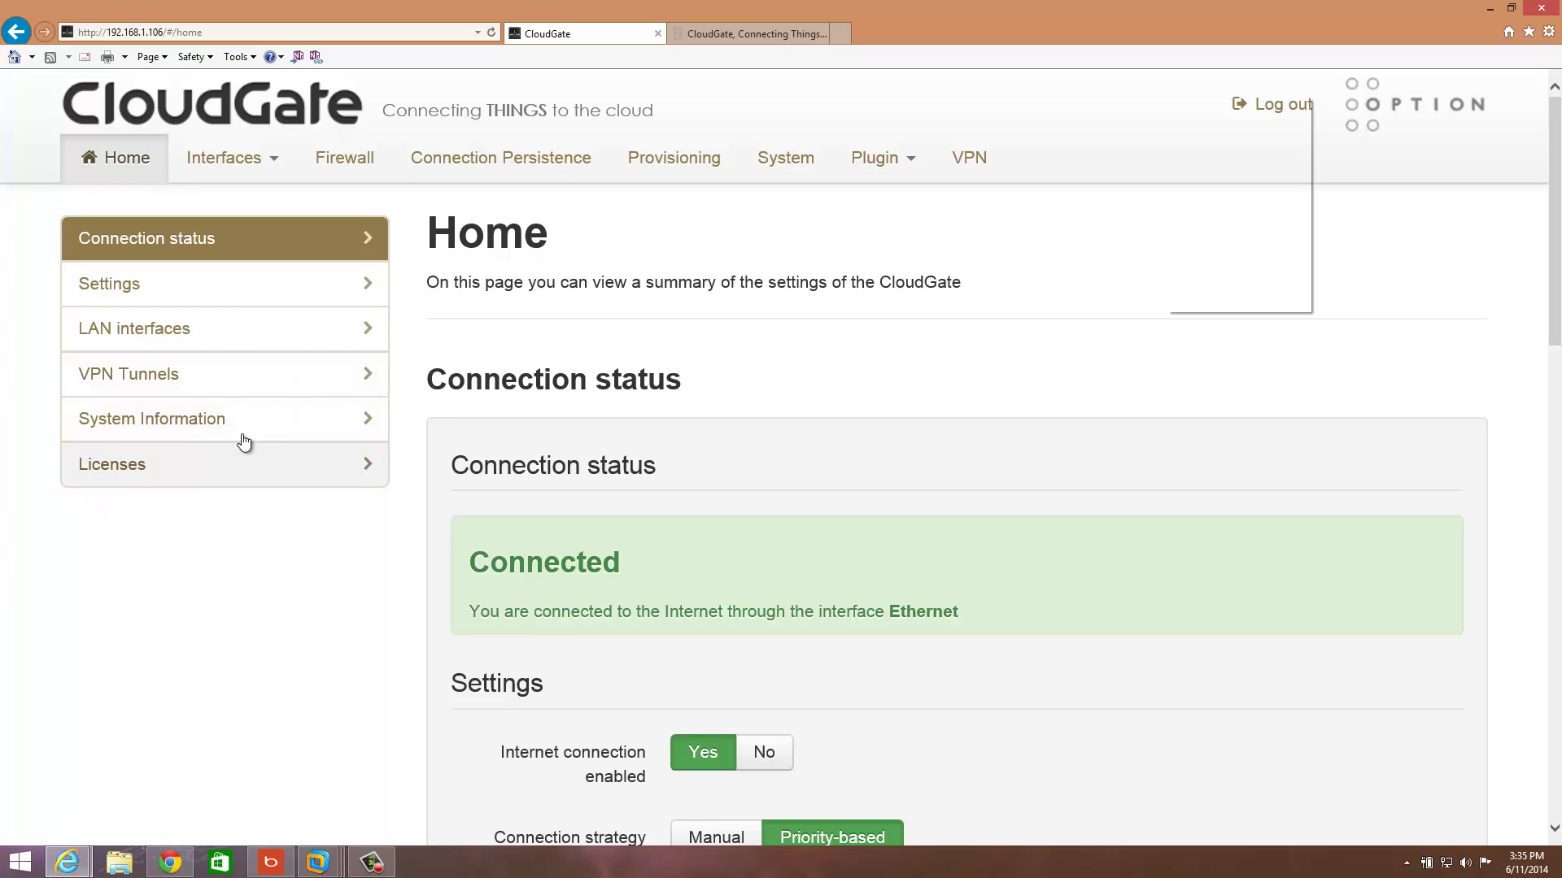
left_click(663, 165)
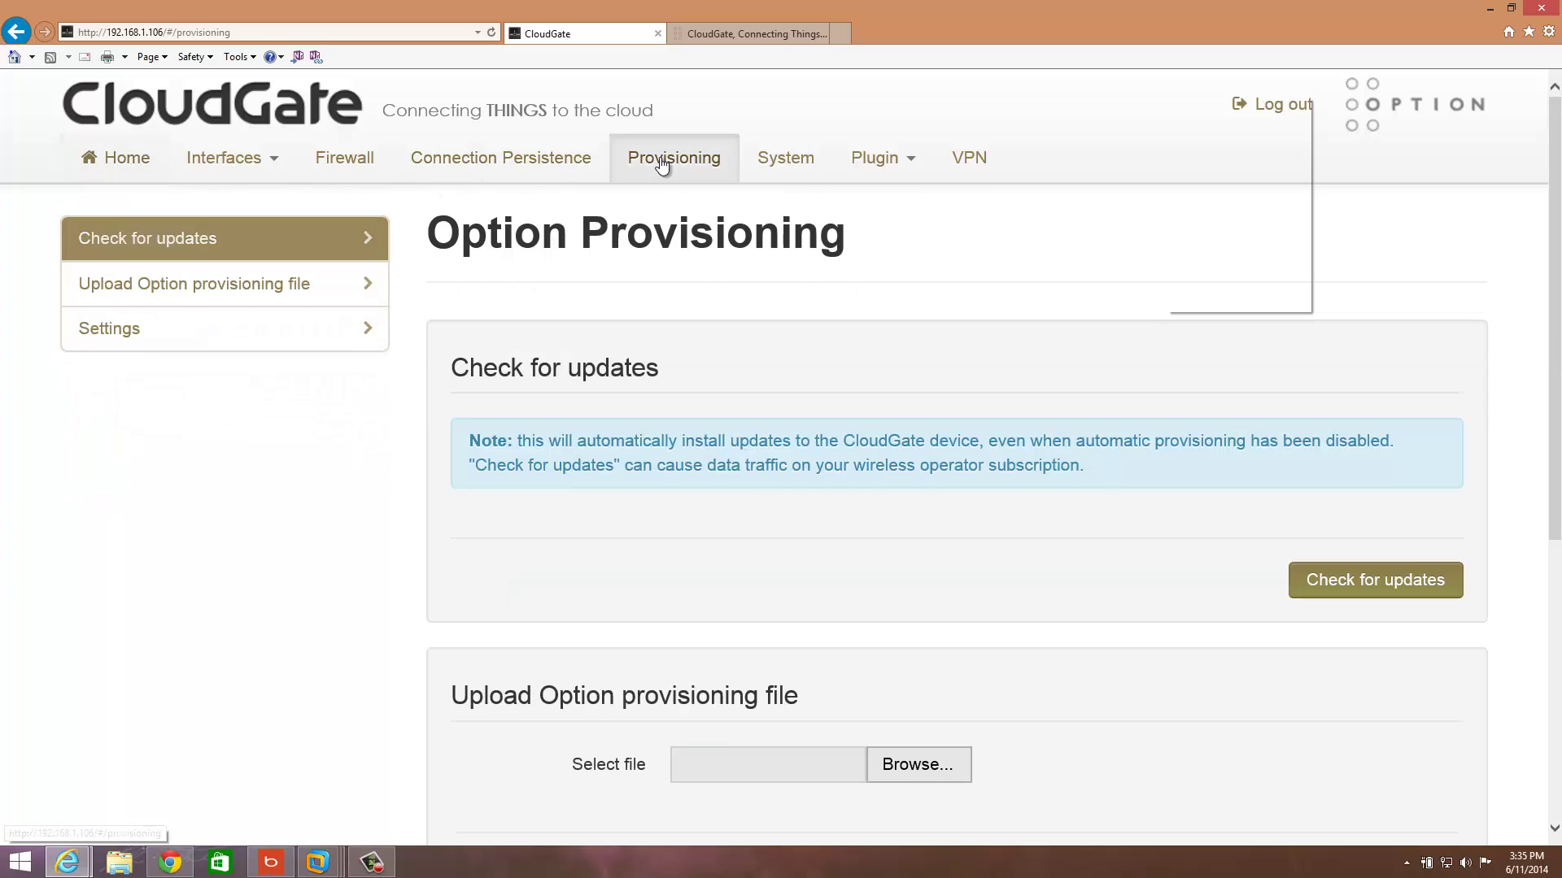
scroll(740, 476, "down", 5)
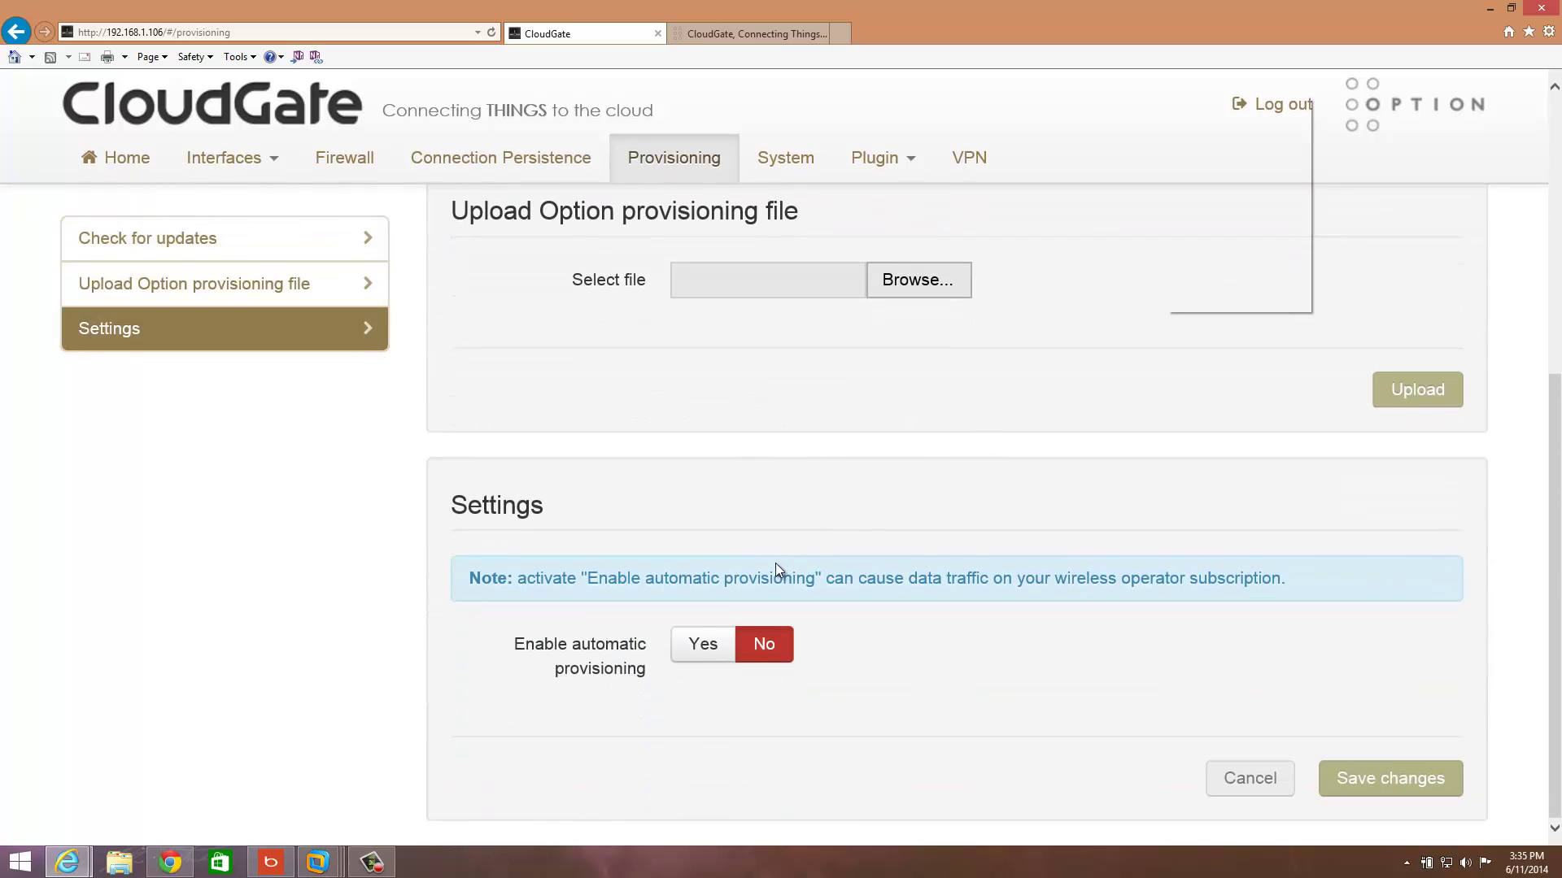
scroll(774, 563, "up", 4)
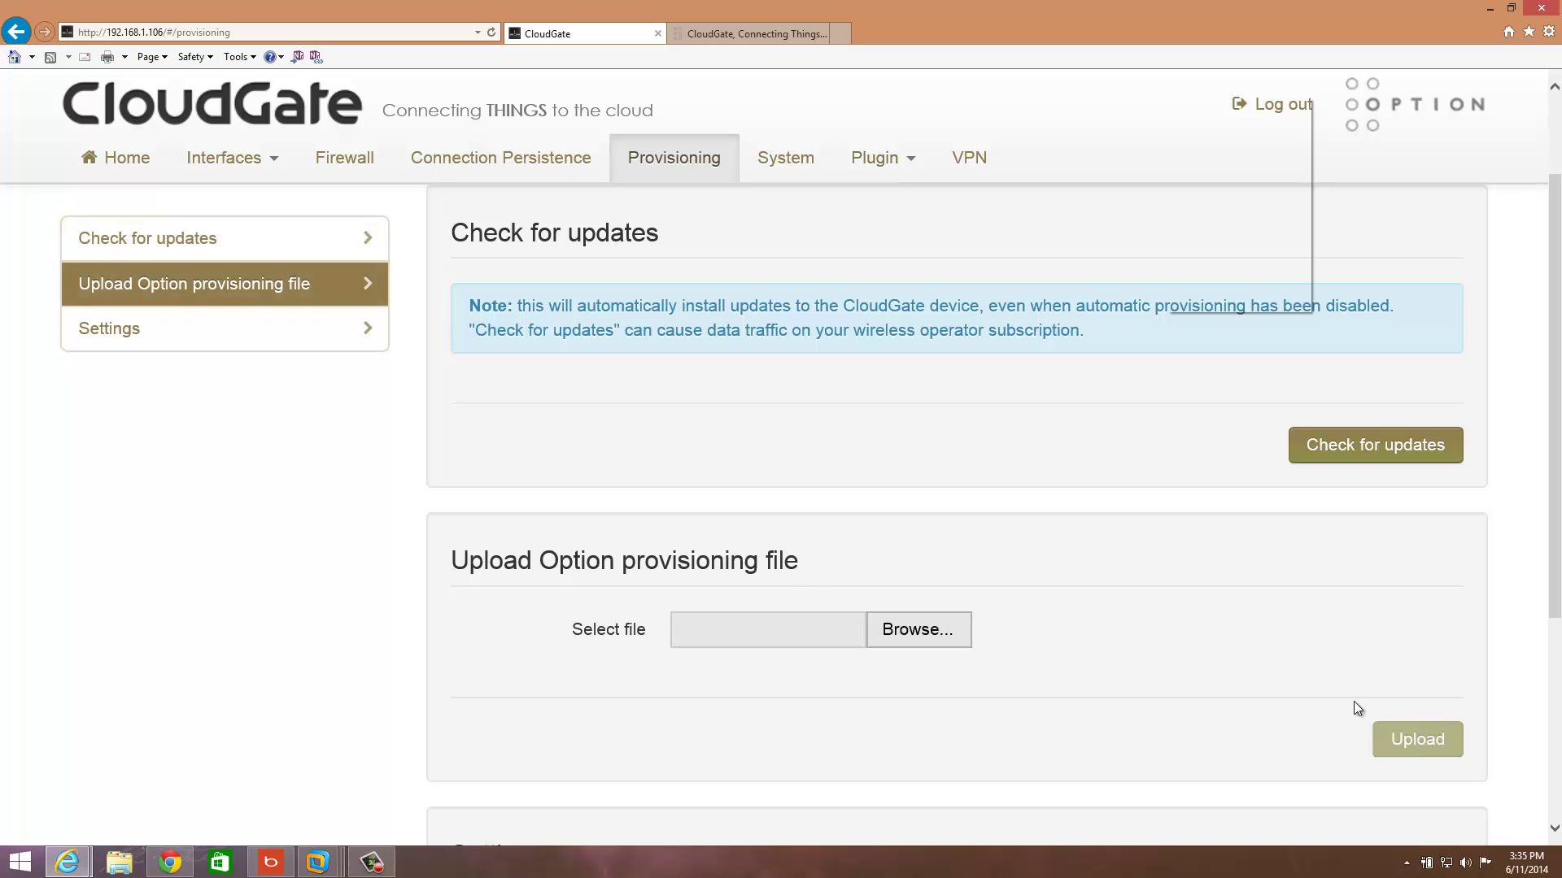
Open the Modbus Gateway plugin and scroll to the Longitude, Latitude, Altitude and RSSI input registers
left_click(880, 157)
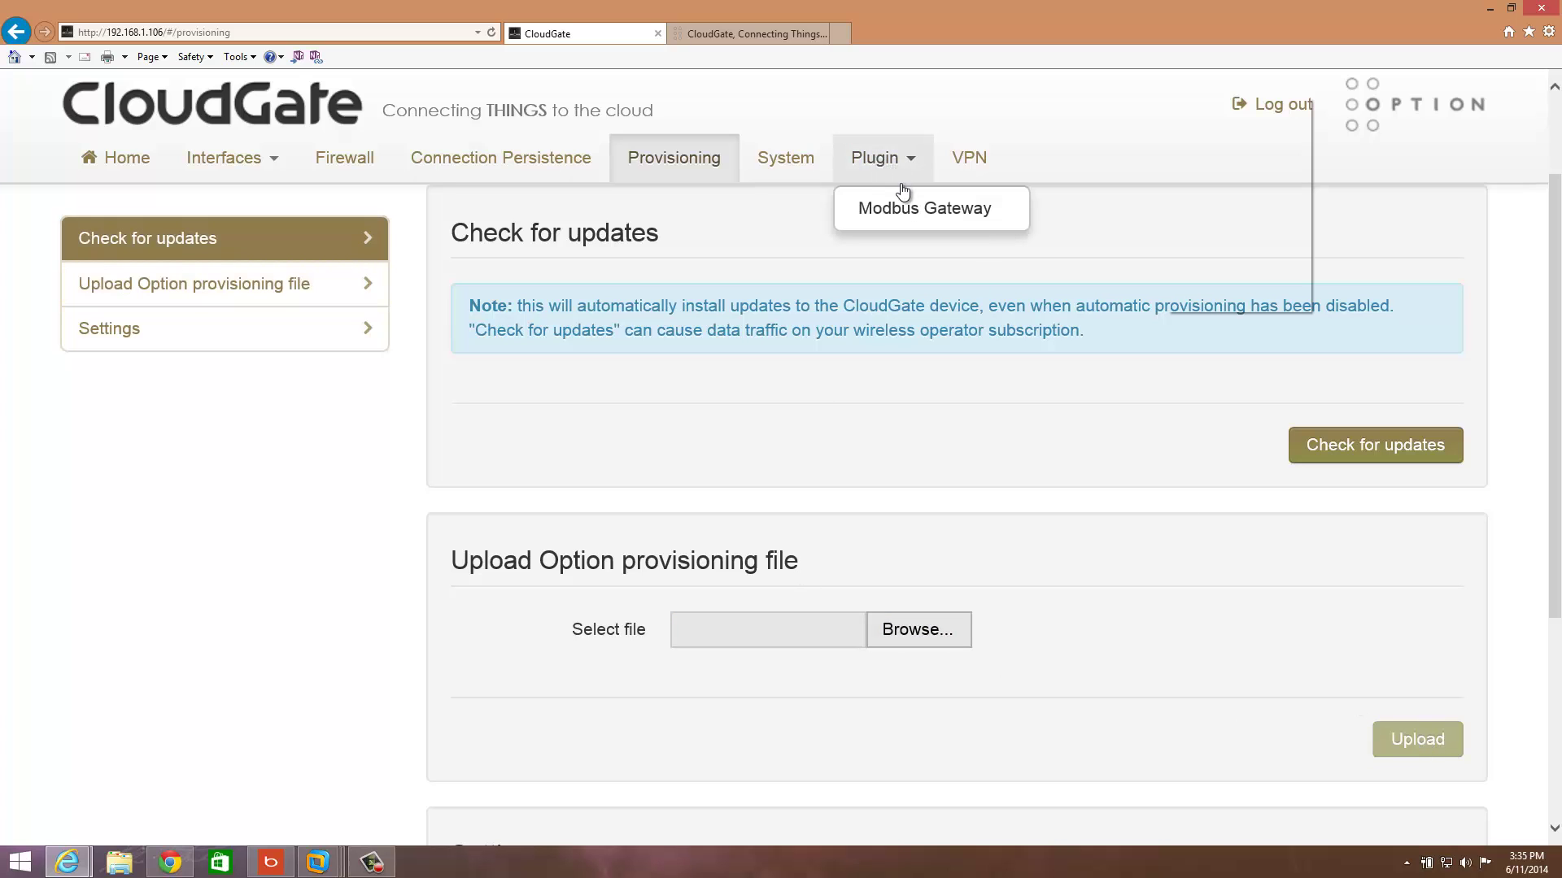
left_click(906, 209)
scroll(939, 524, "down", 5)
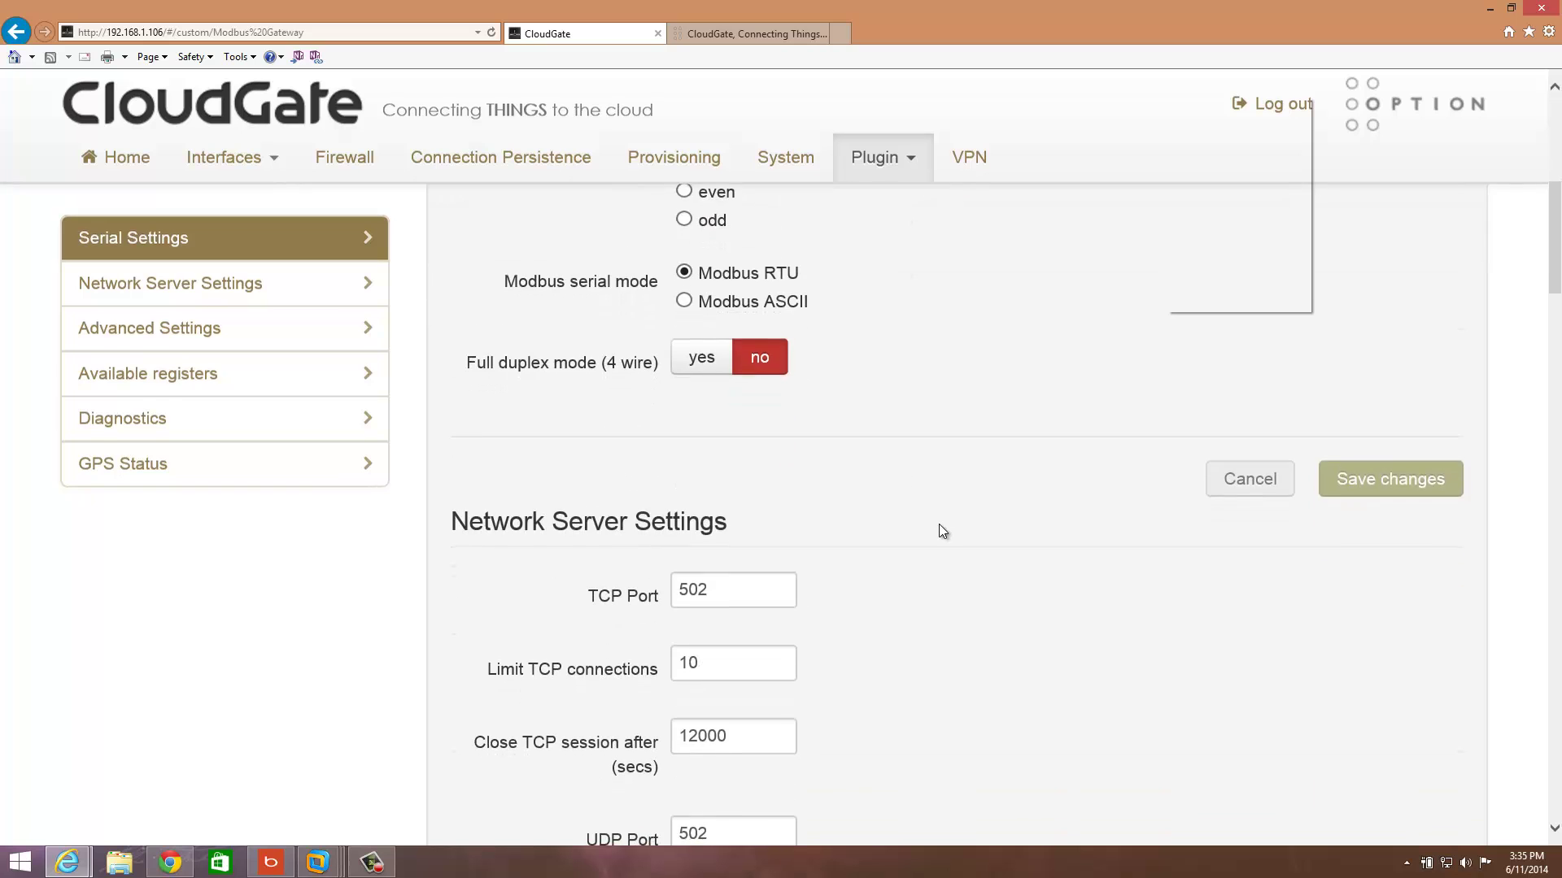
scroll(939, 524, "down", 15)
scroll(937, 520, "up", 6)
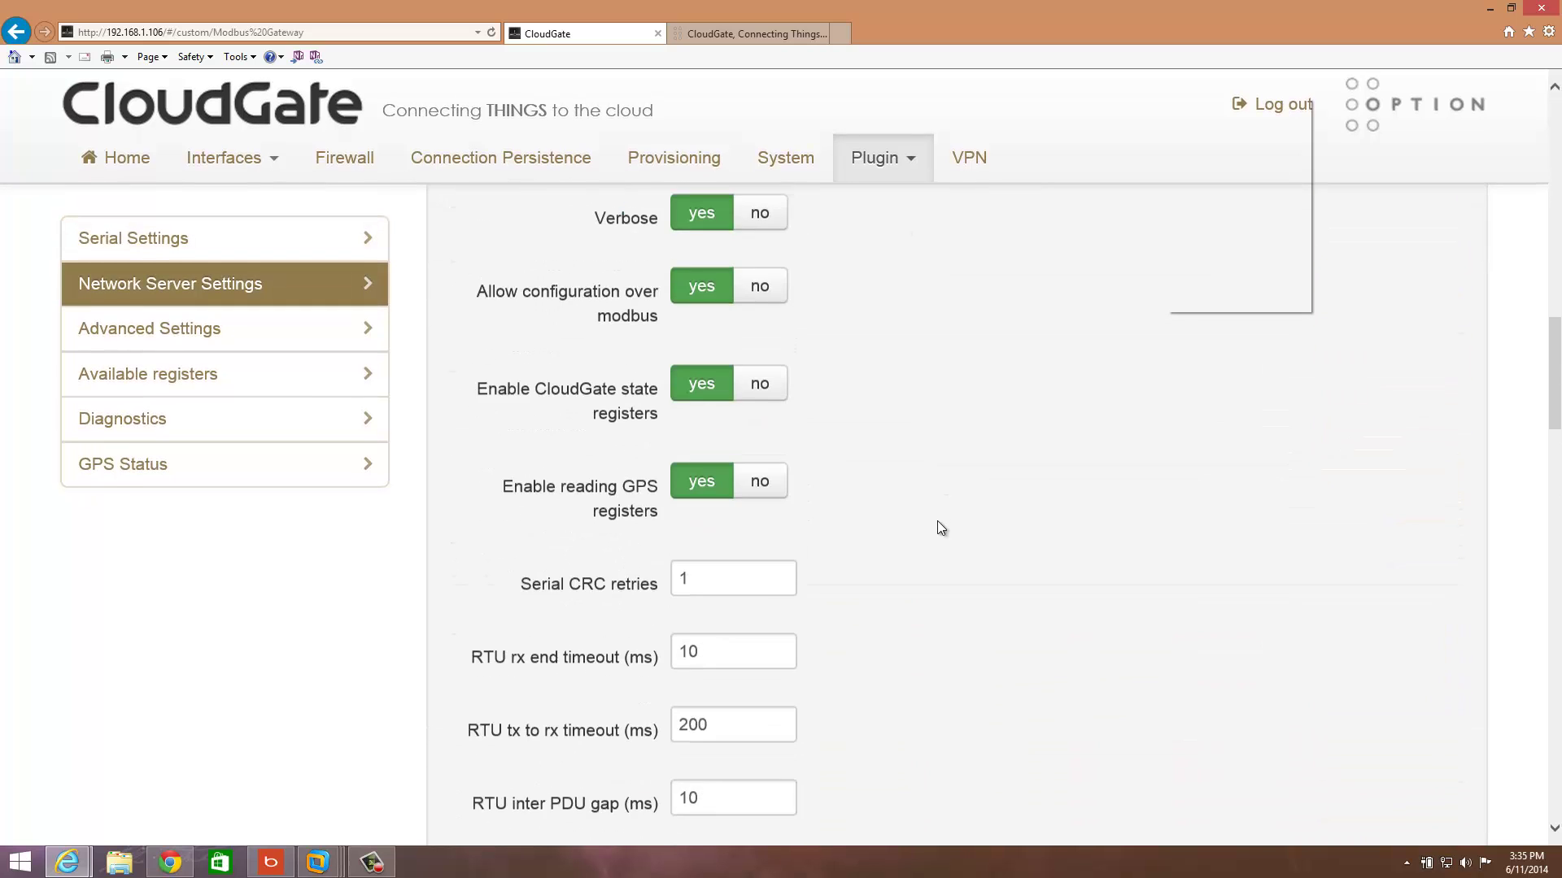
scroll(937, 521, "up", 4)
scroll(937, 521, "down", 5)
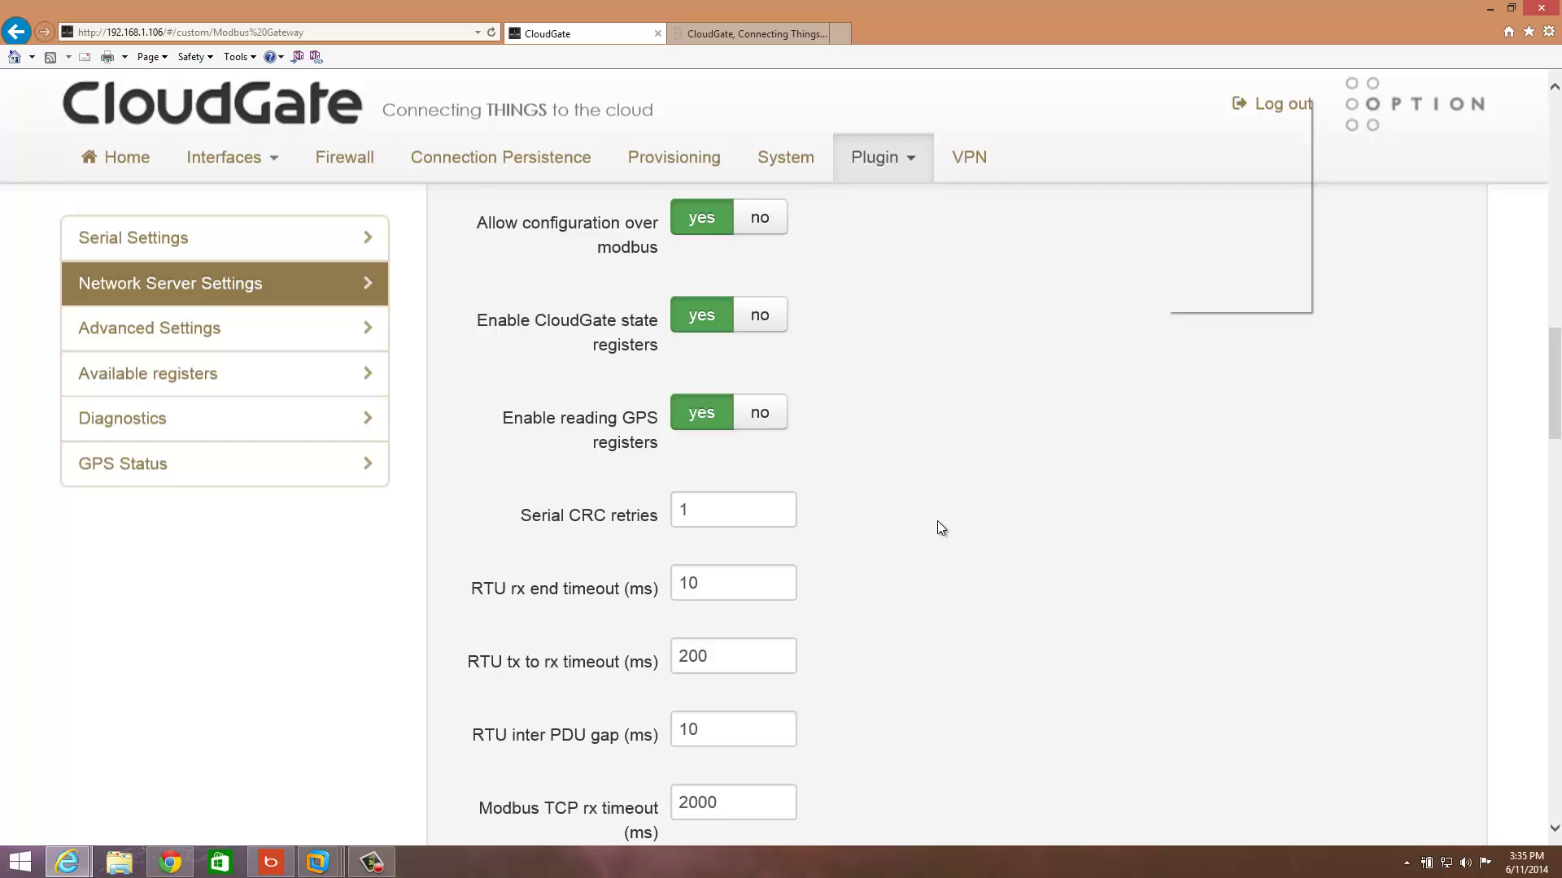
scroll(937, 520, "down", 5)
scroll(937, 520, "up", 3)
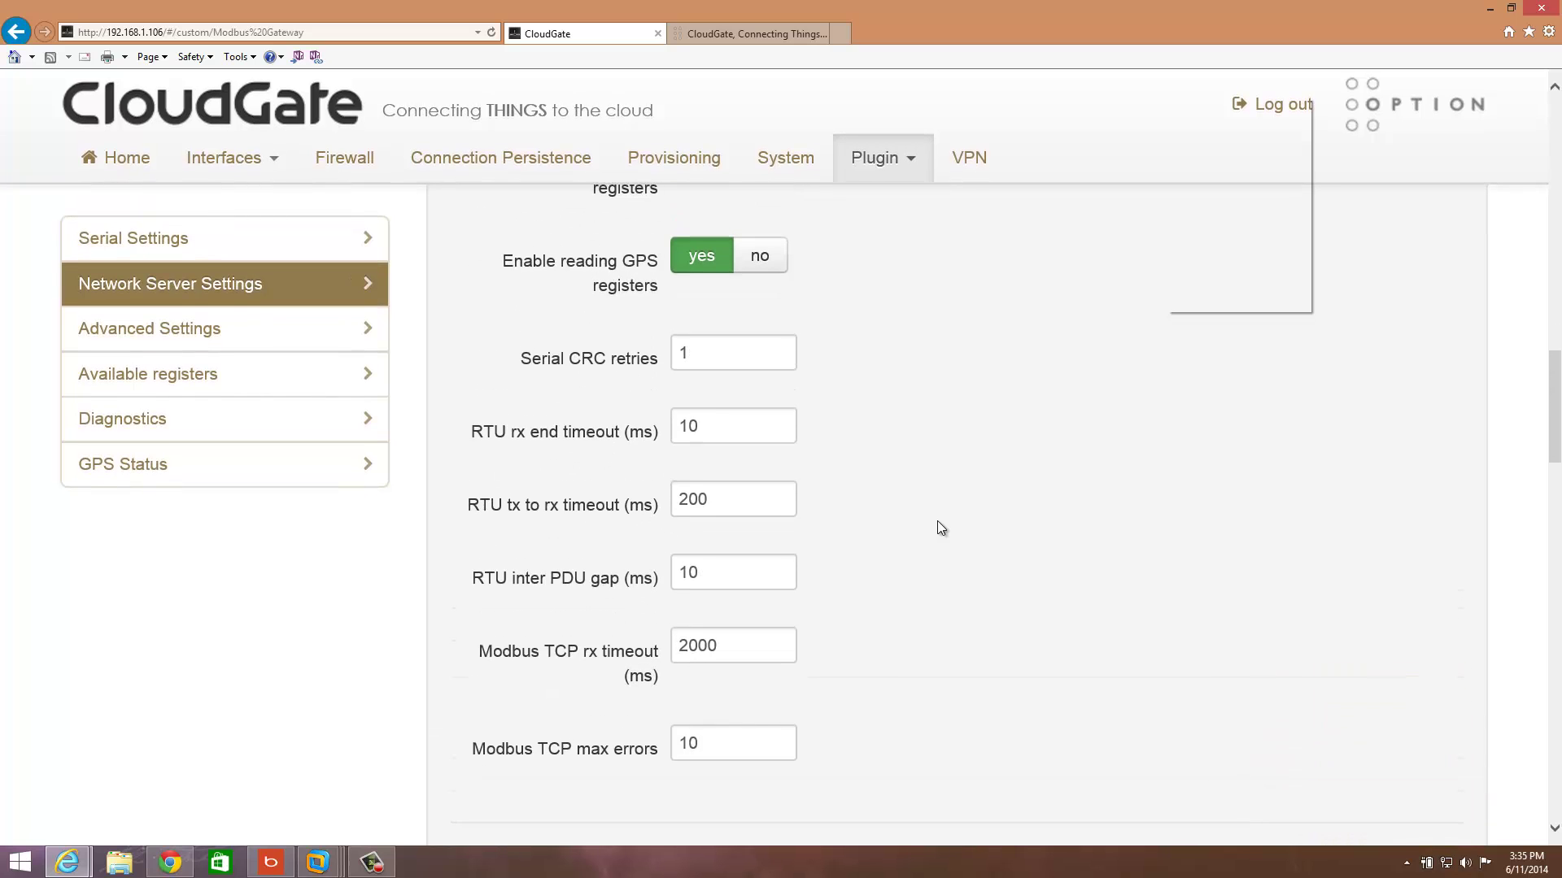
scroll(937, 521, "down", 8)
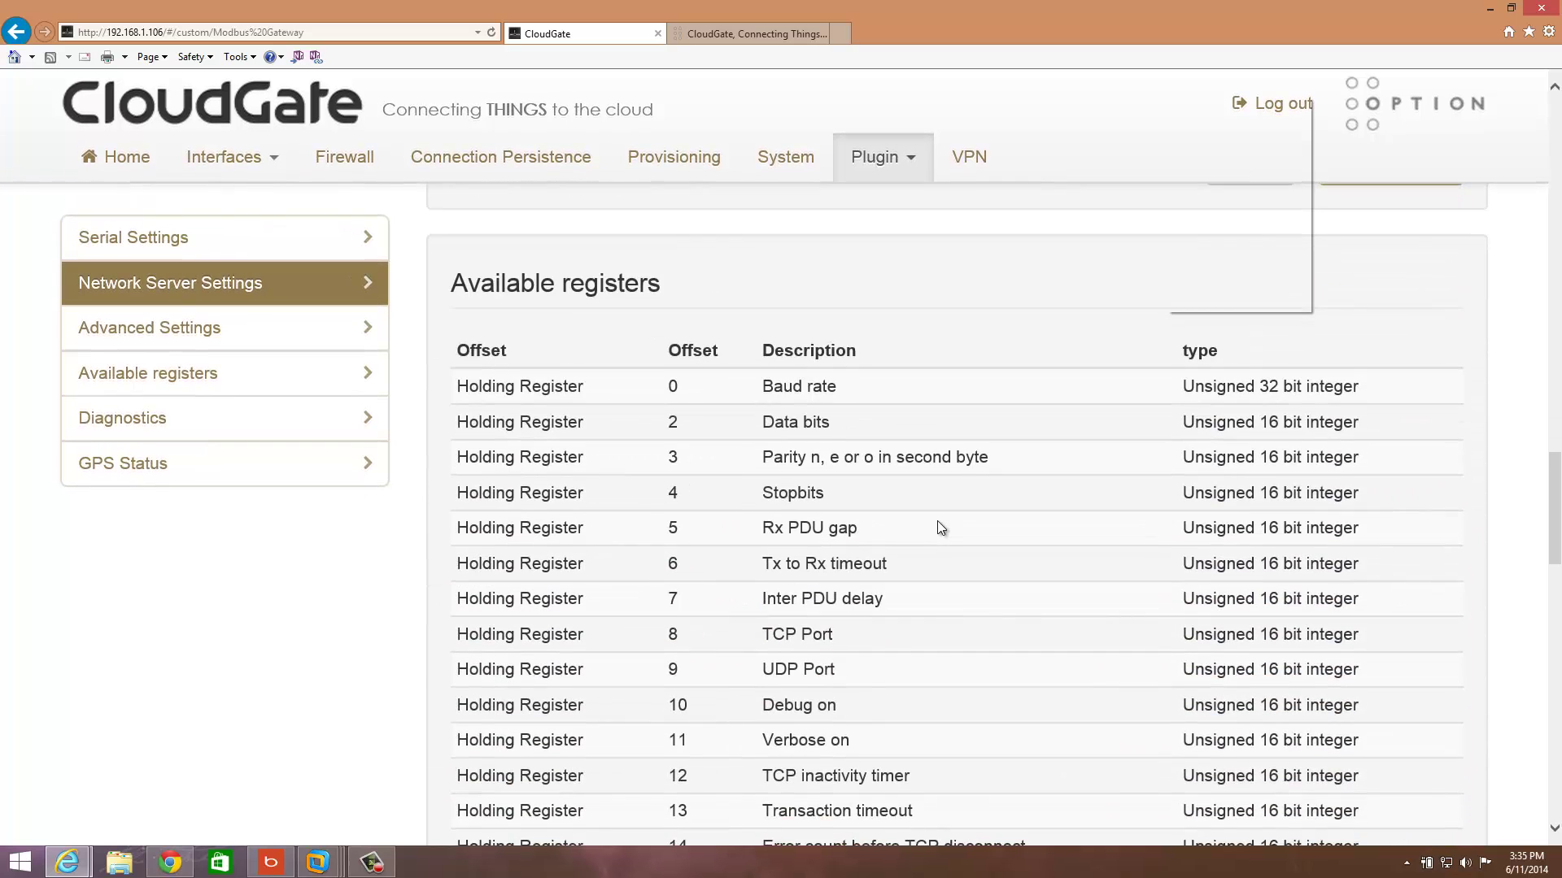
scroll(937, 527, "down", 2)
scroll(722, 293, "up", 4)
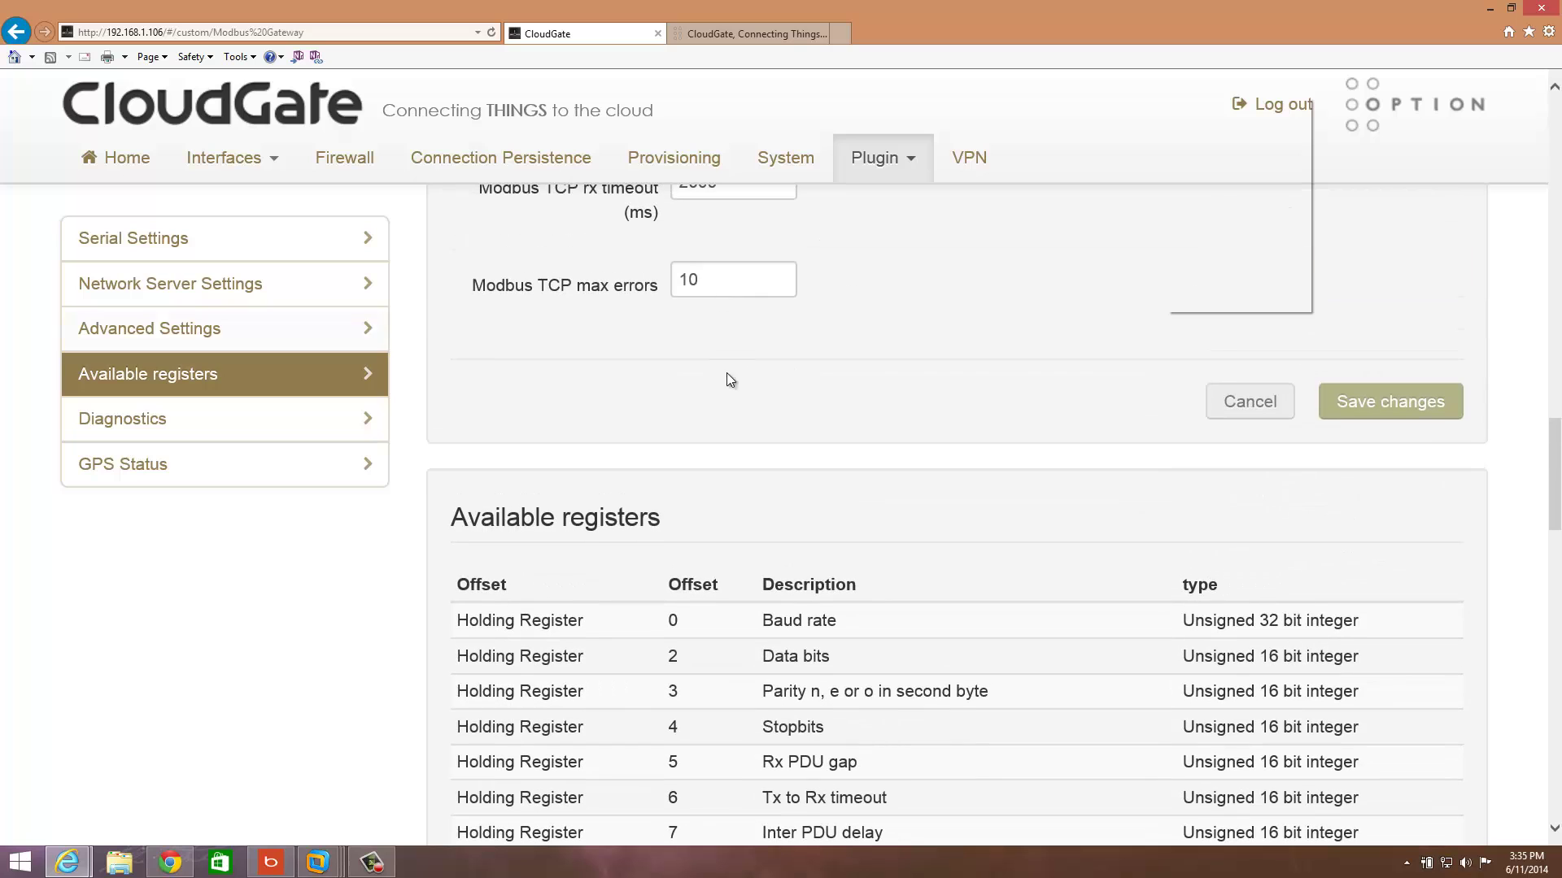
scroll(909, 613, "down", 6)
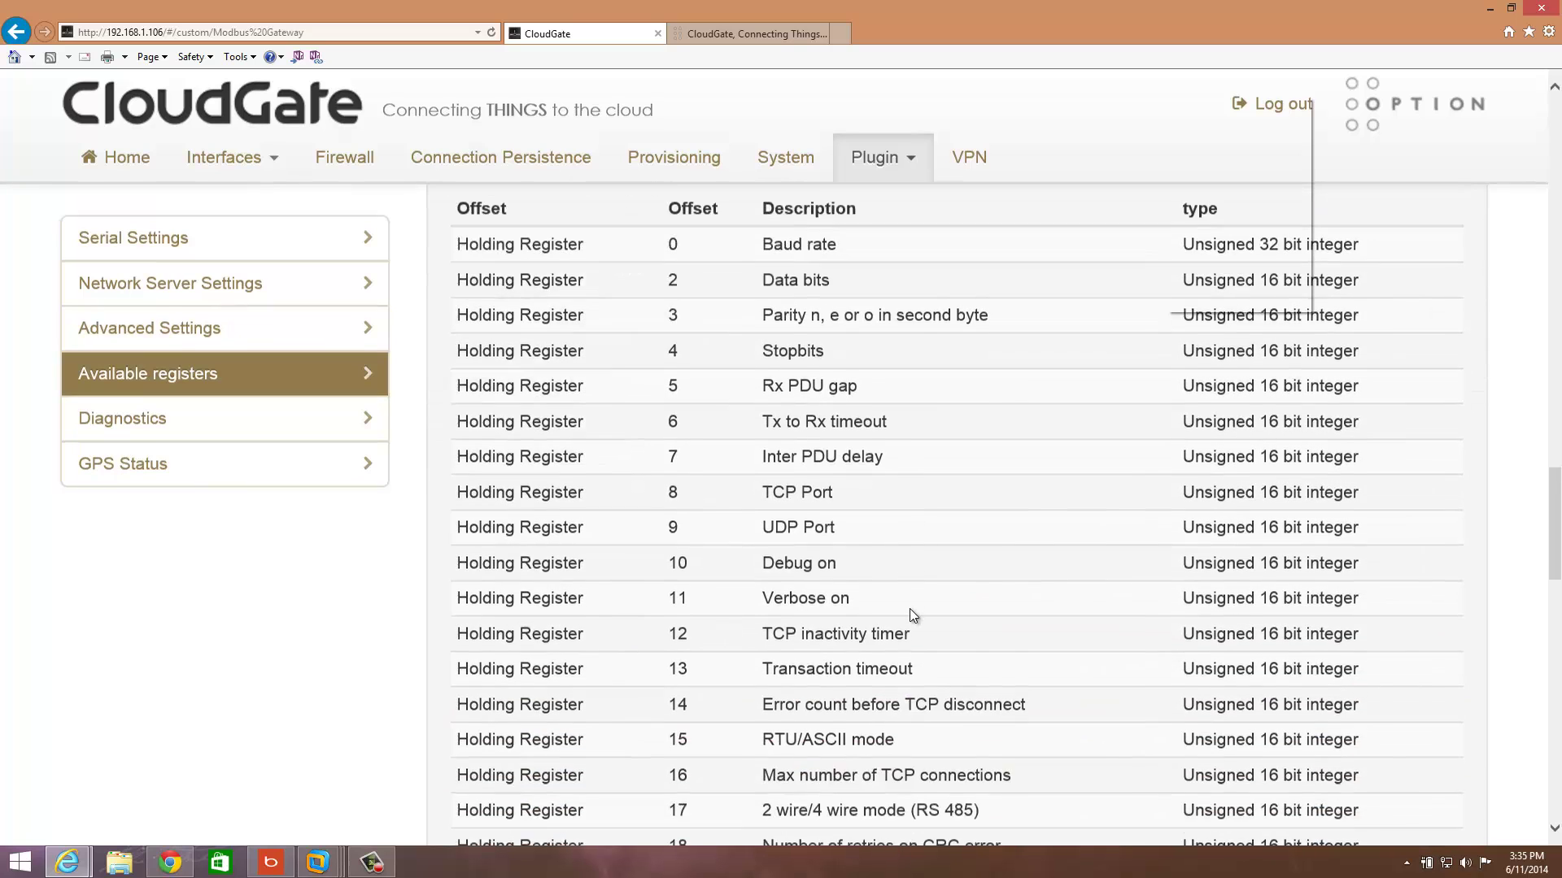
scroll(907, 599, "up", 8)
scroll(904, 592, "up", 8)
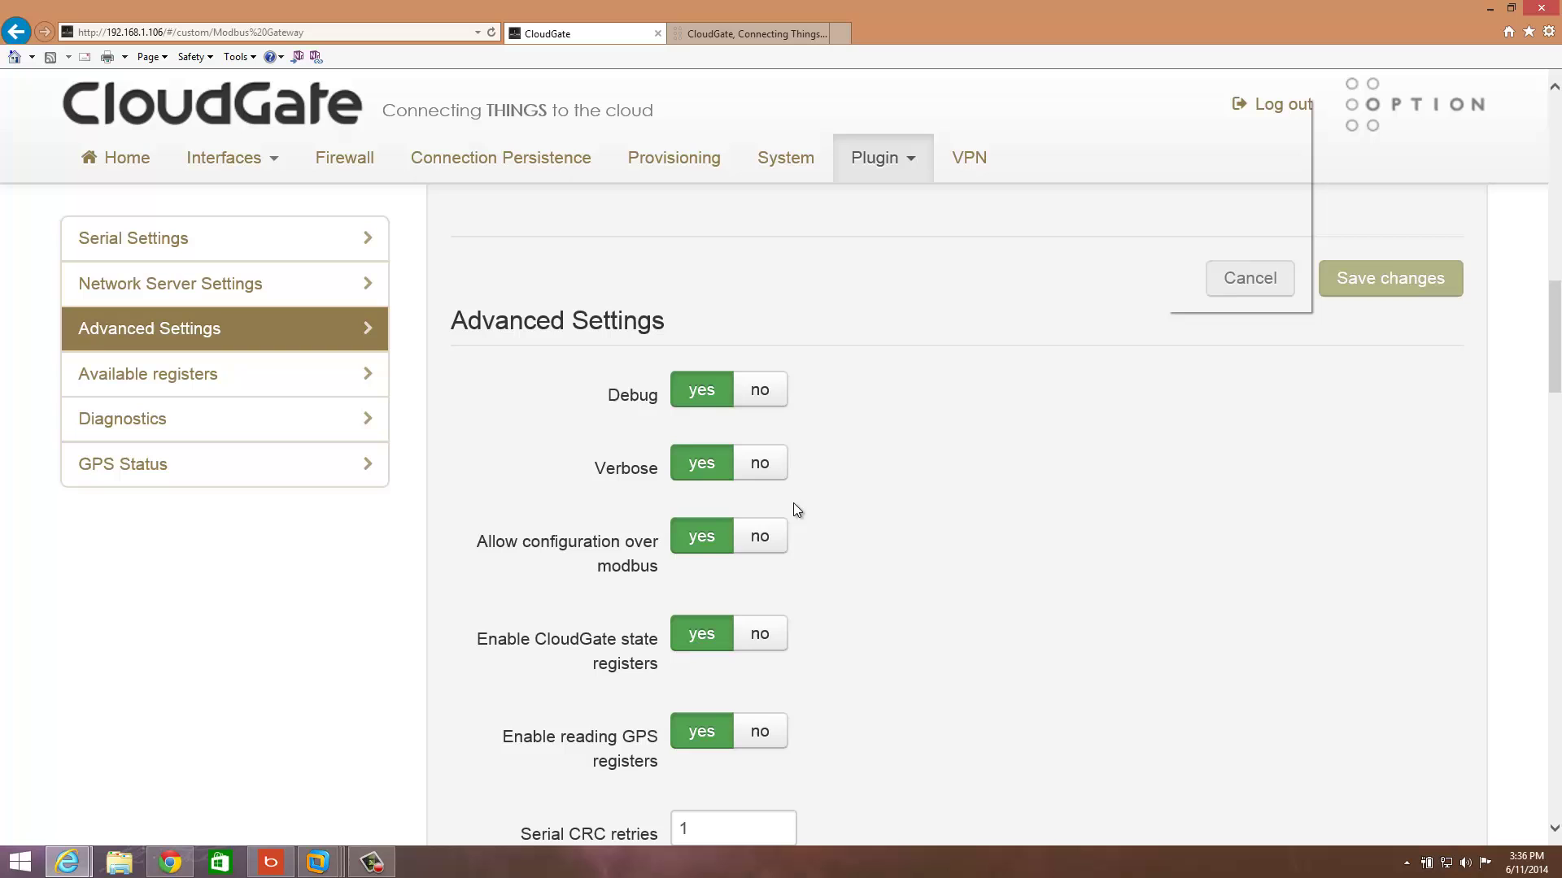
scroll(900, 597, "down", 10)
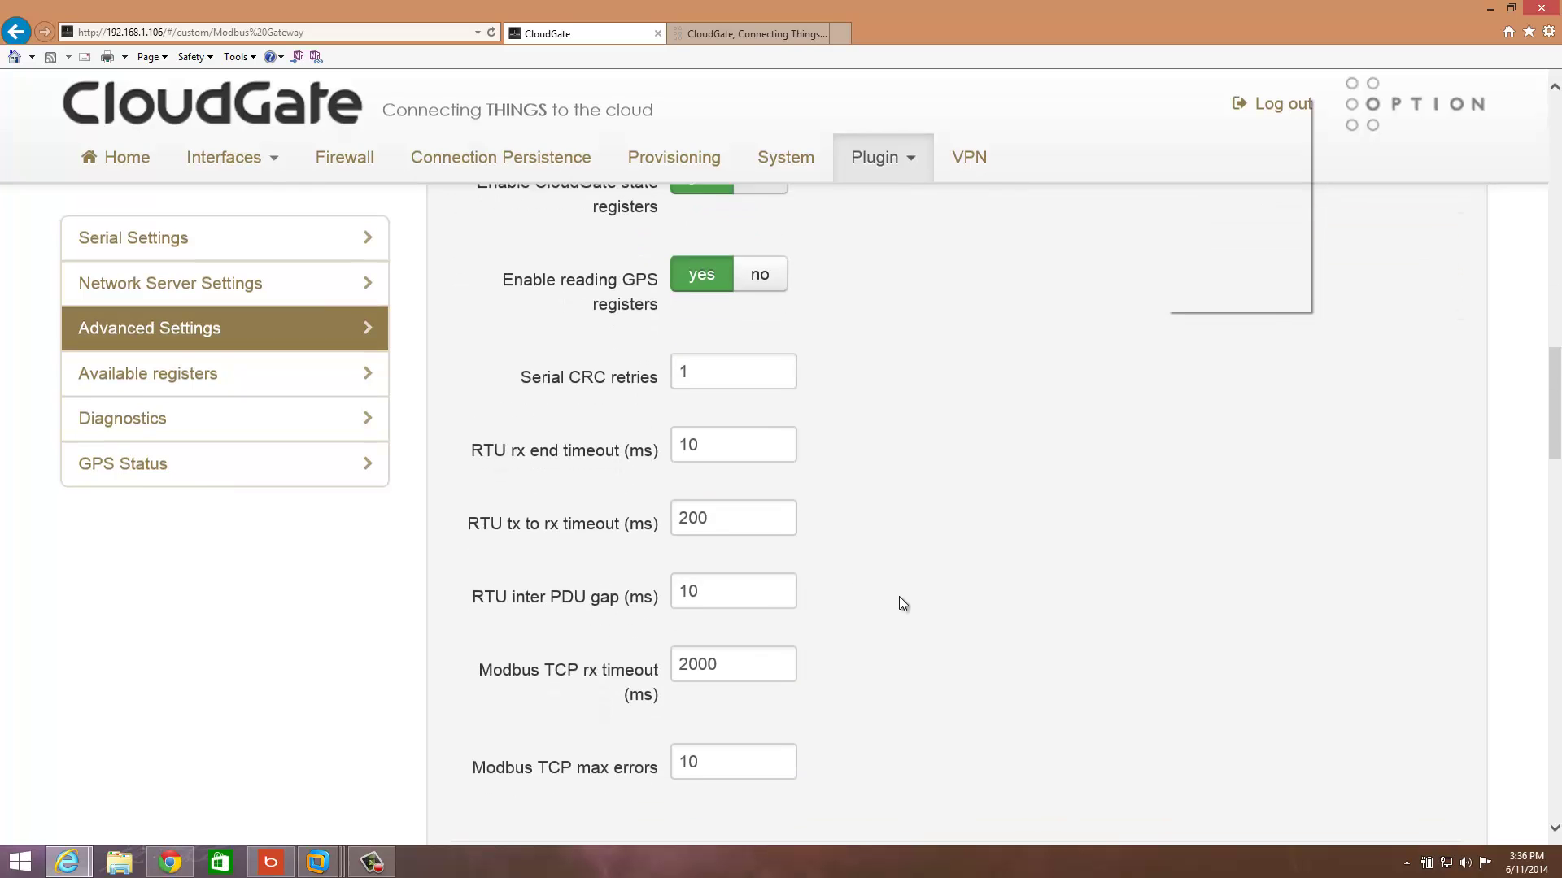
scroll(838, 469, "down", 7)
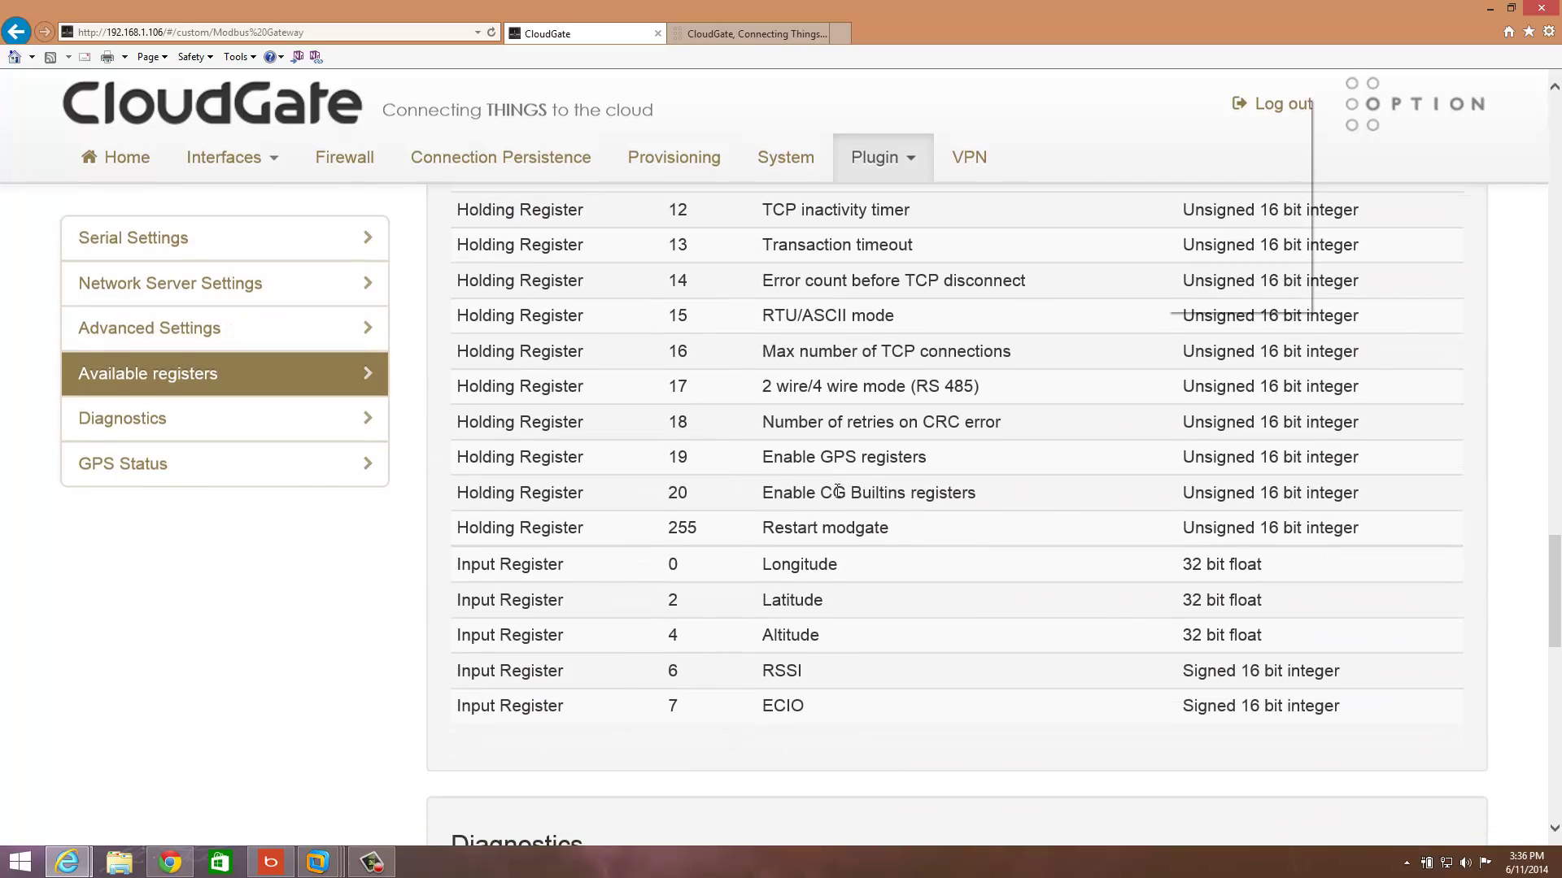
scroll(836, 489, "up", 4)
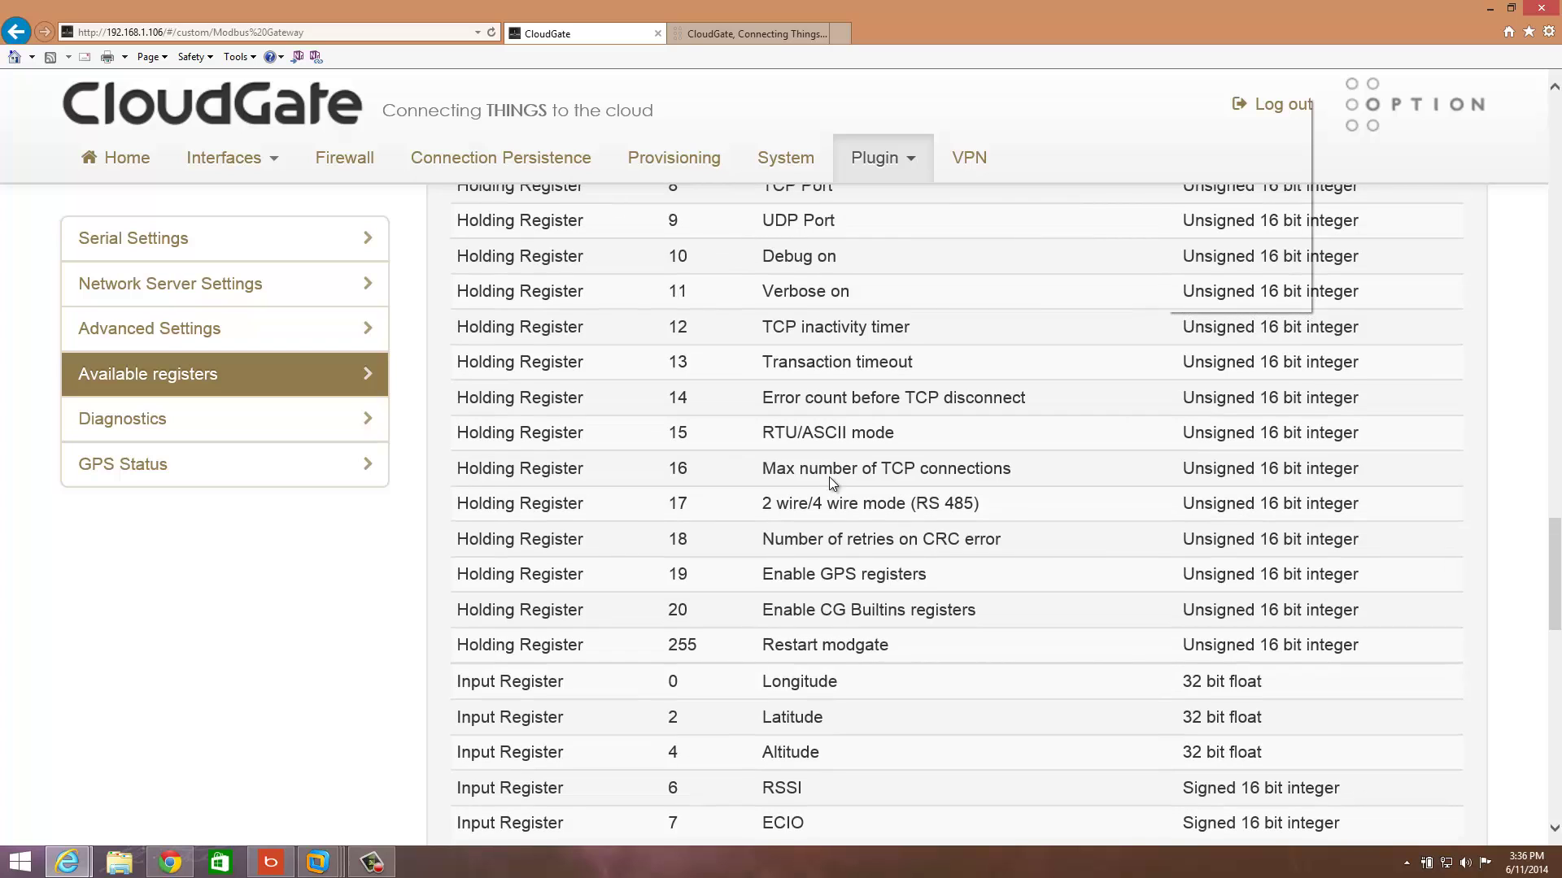
scroll(828, 477, "down", 5)
scroll(828, 475, "up", 9)
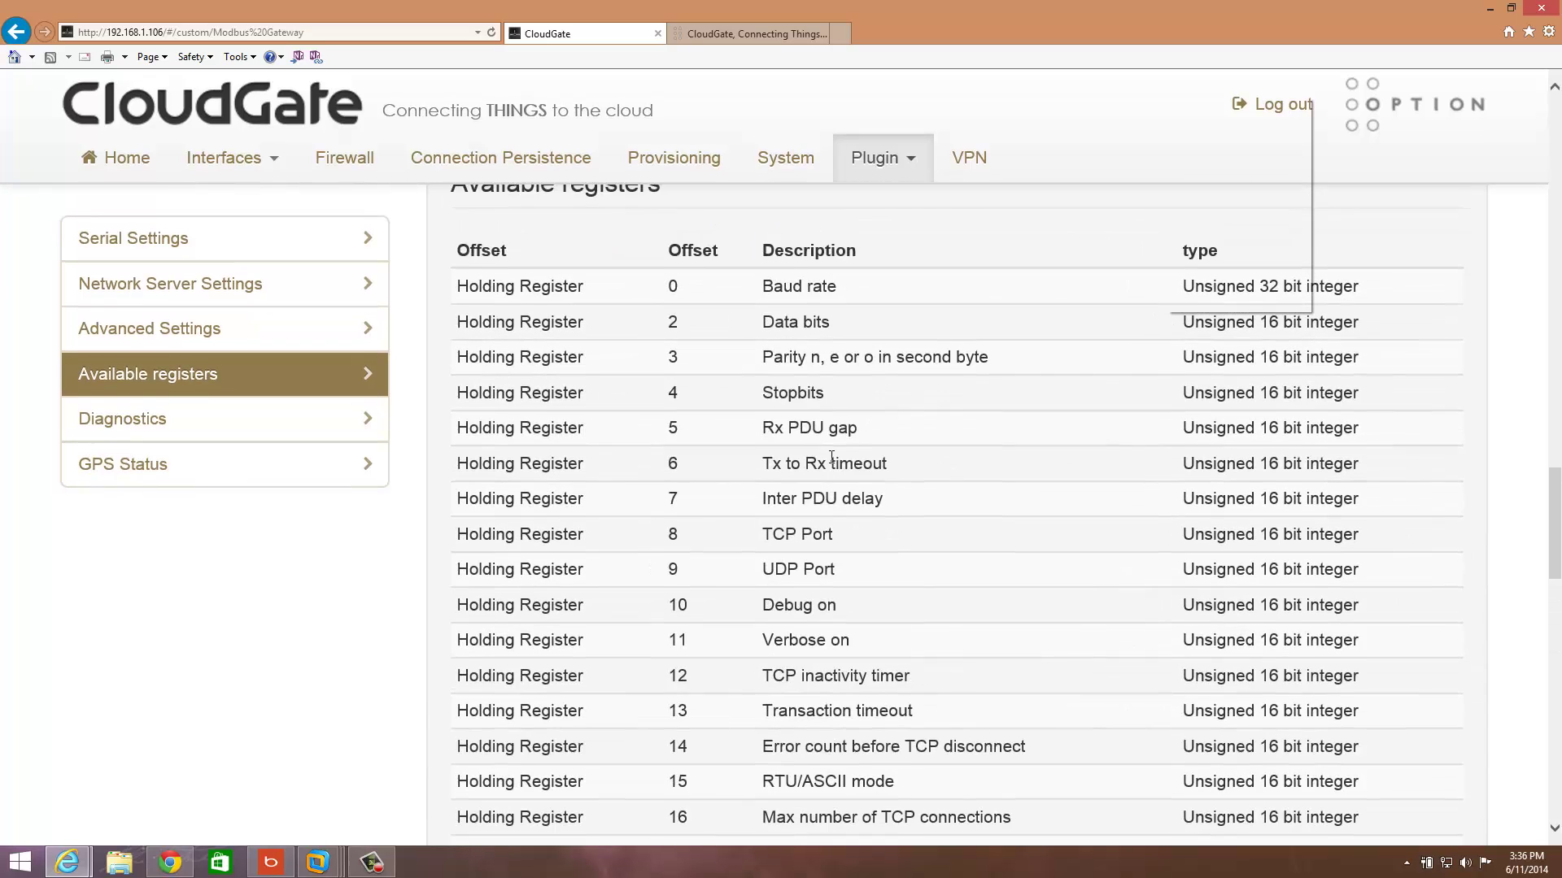
scroll(831, 458, "down", 7)
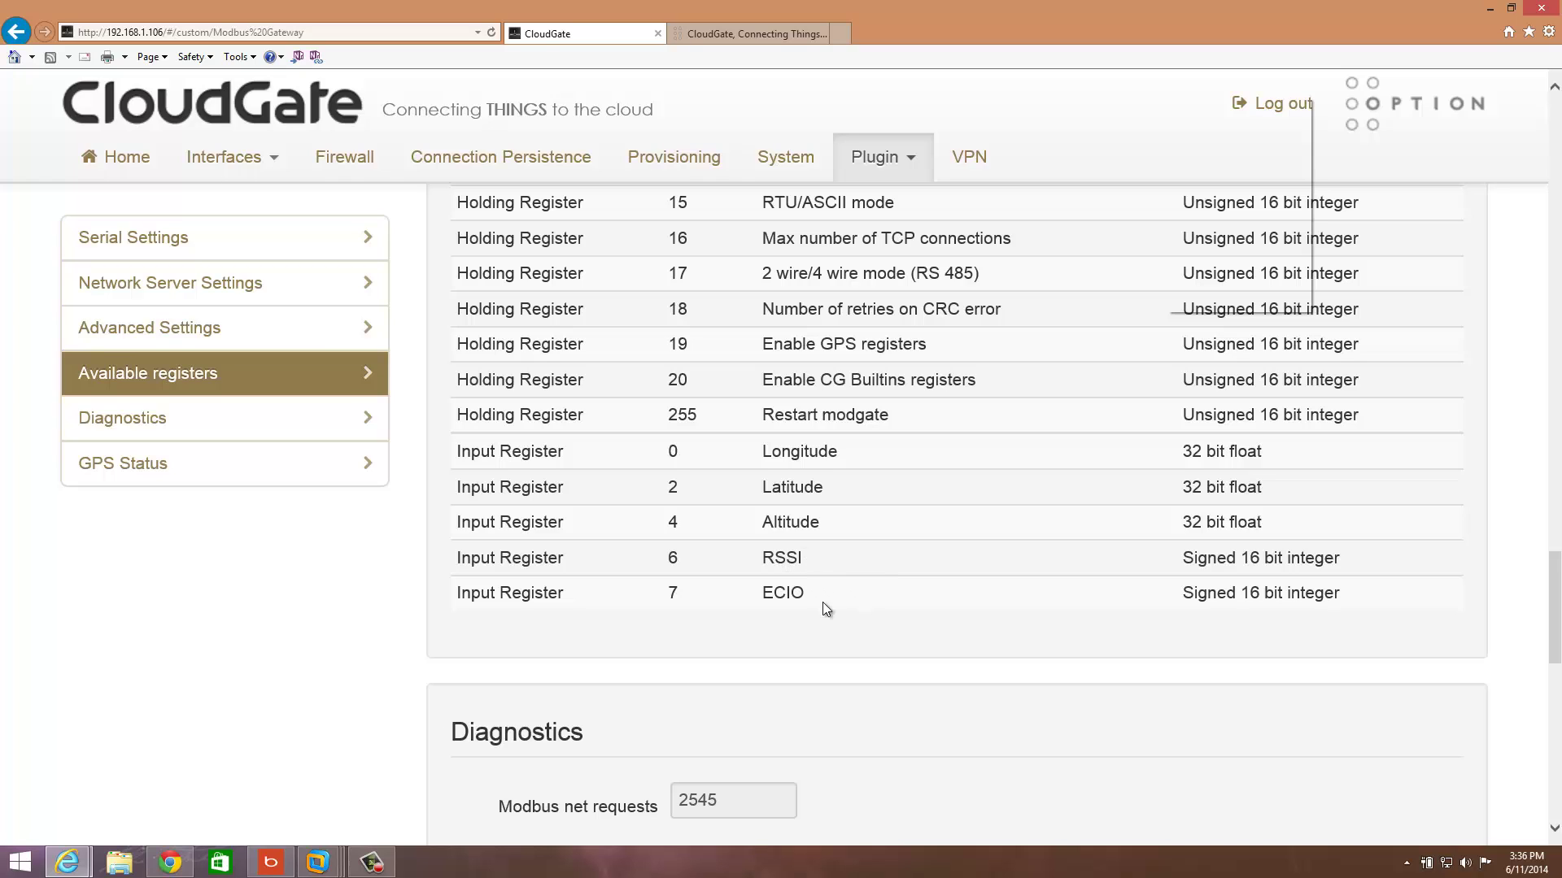
scroll(803, 604, "down", 1)
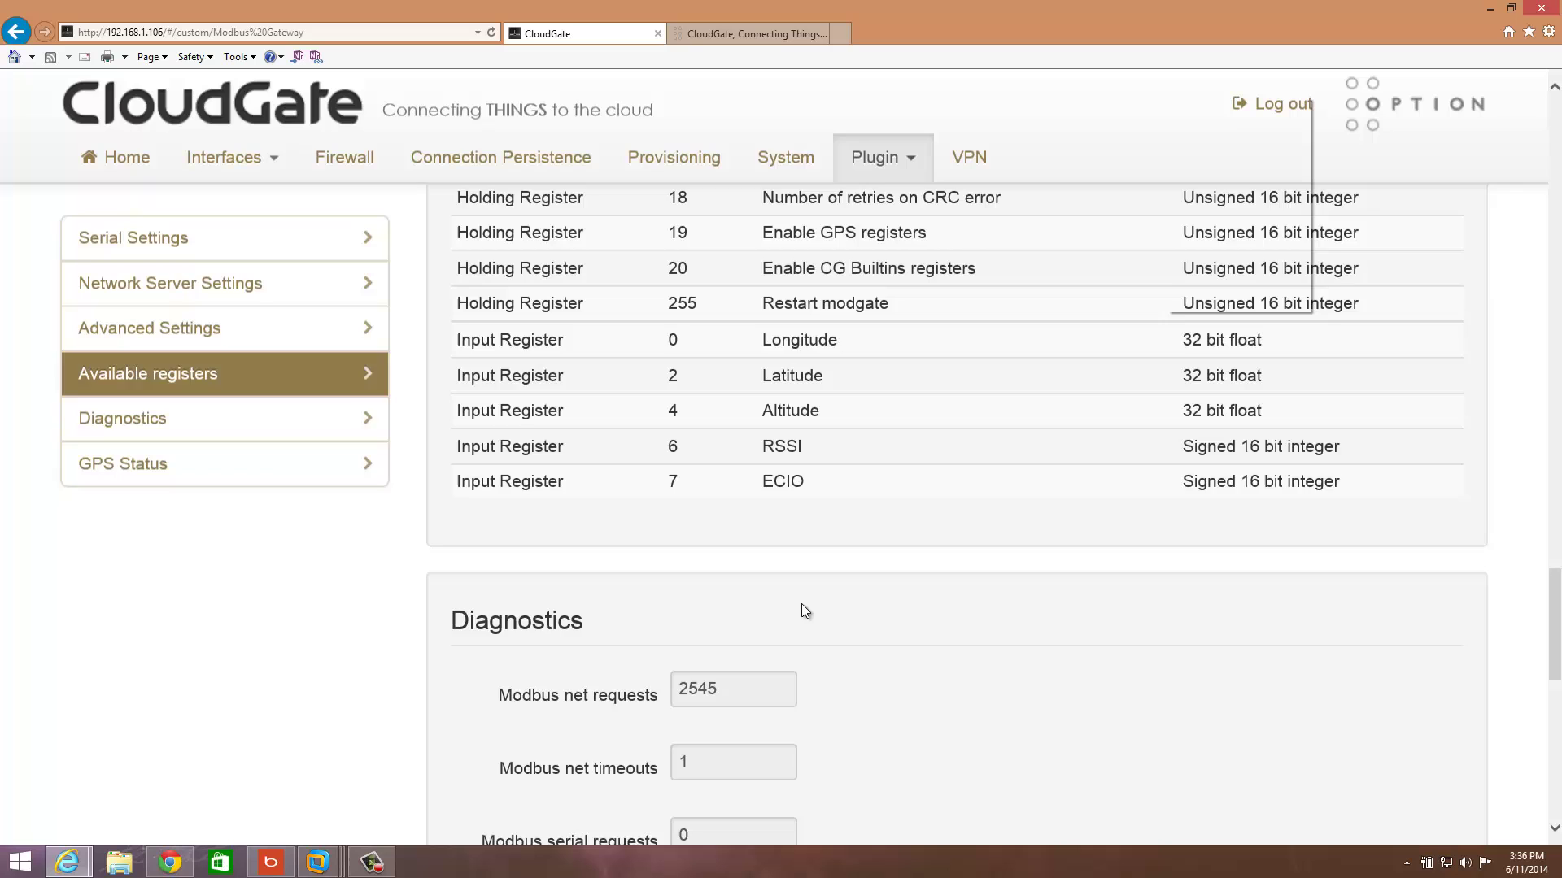
scroll(803, 595, "up", 3)
scroll(803, 595, "down", 3)
scroll(804, 598, "down", 6)
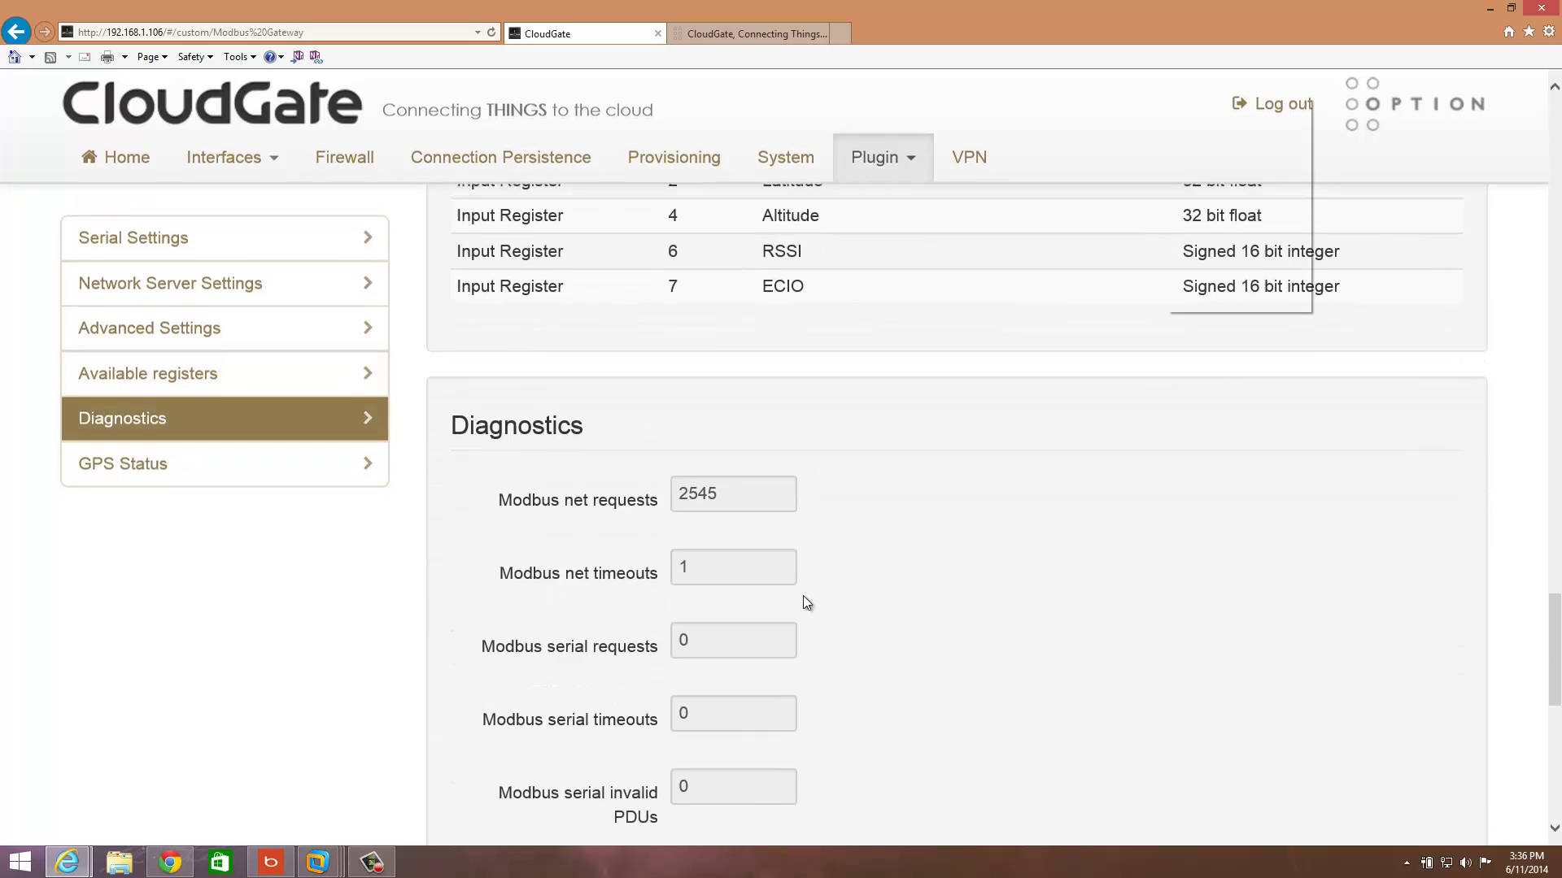
scroll(803, 602, "down", 4)
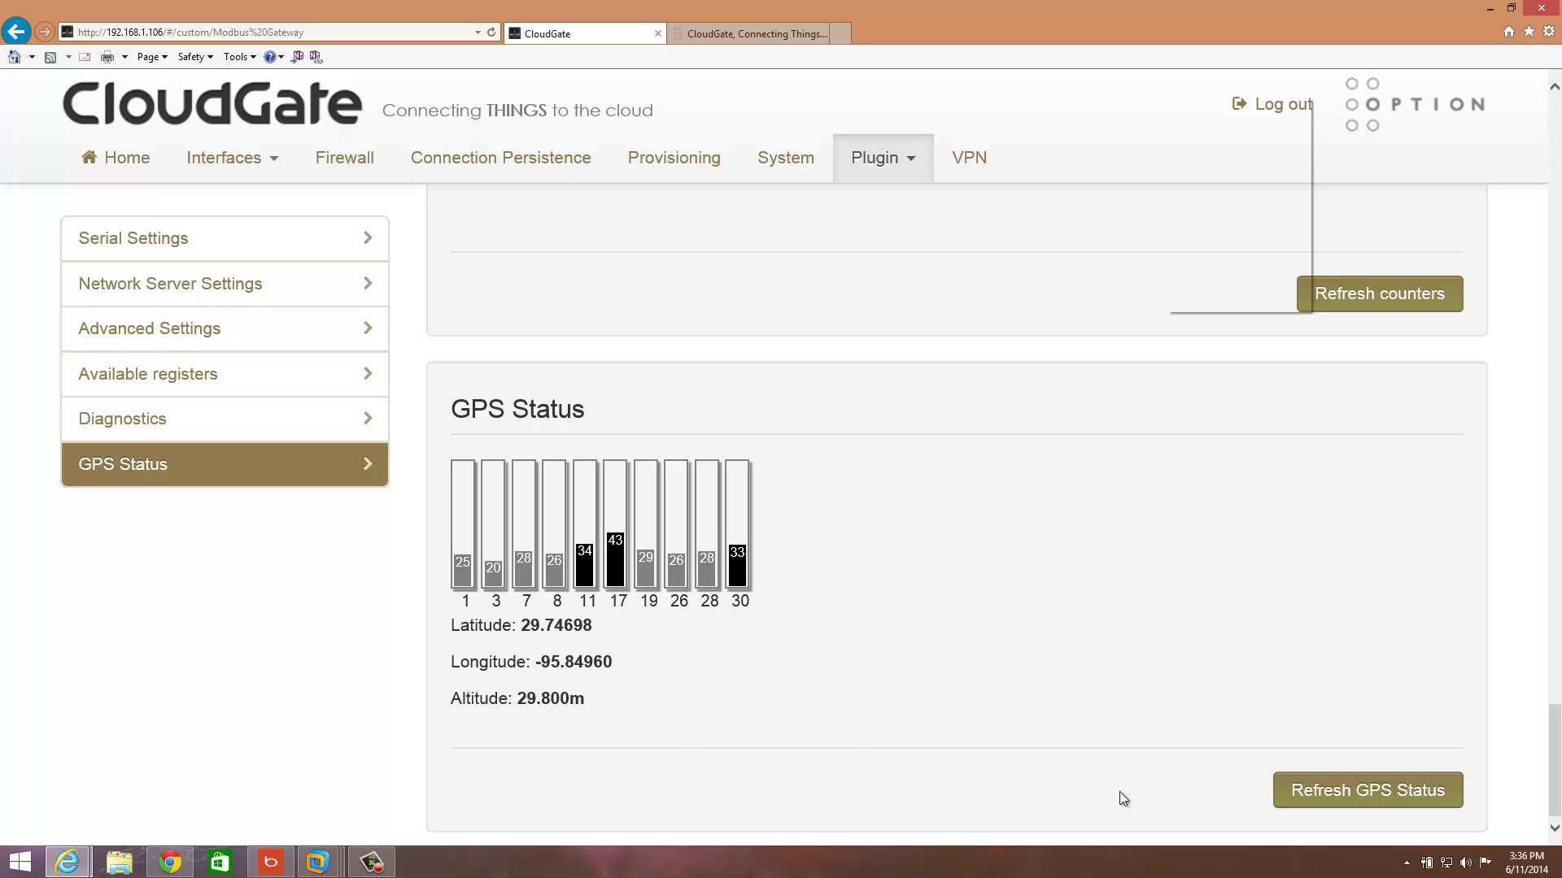
left_click(1292, 789)
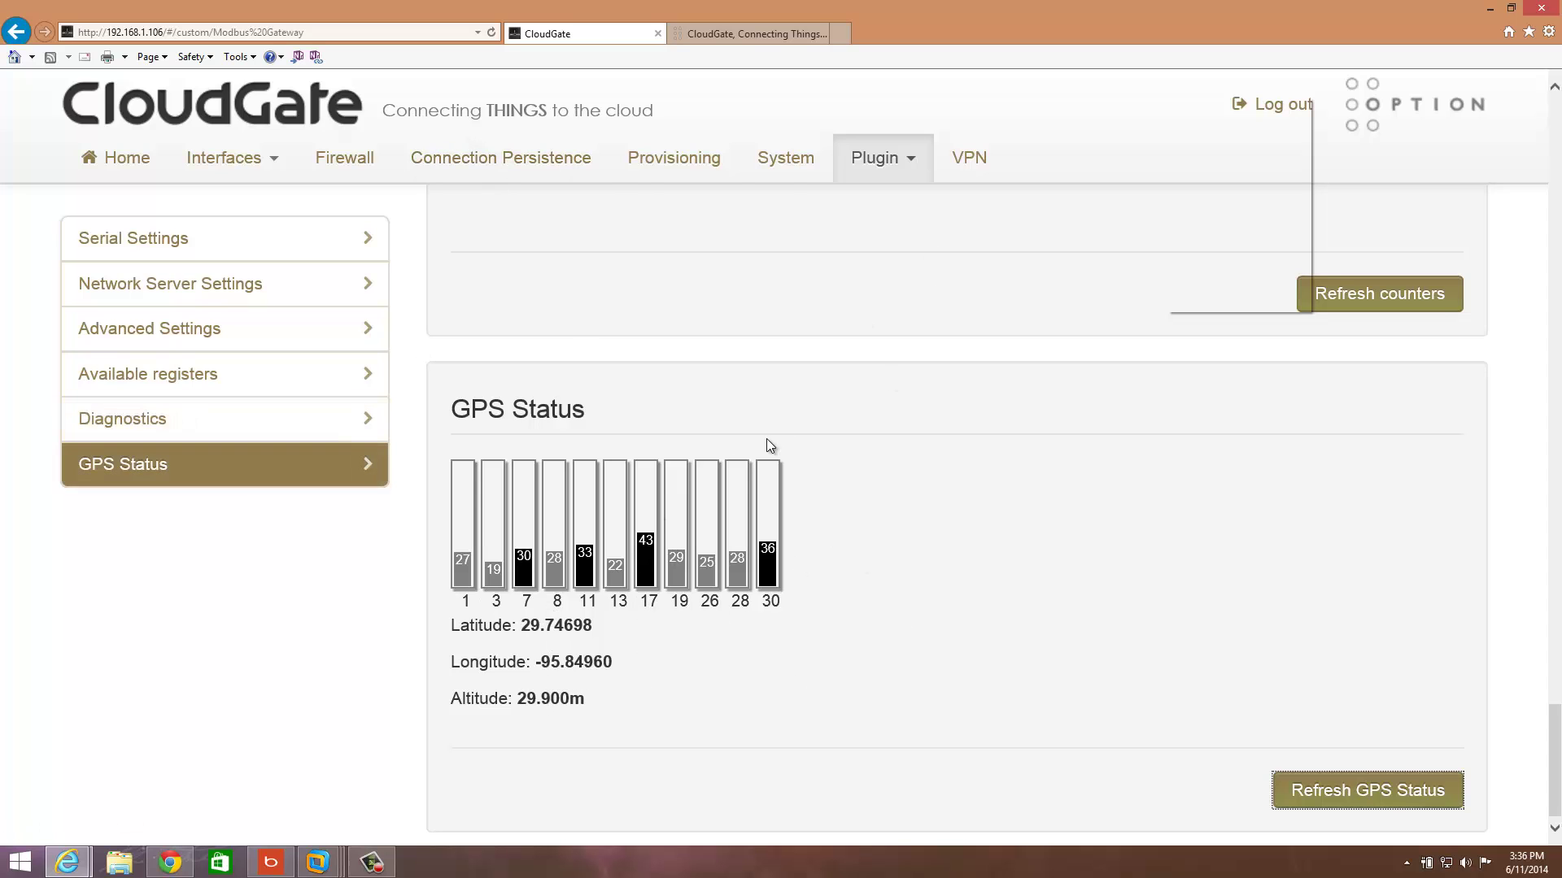
scroll(604, 576, "up", 5)
scroll(604, 576, "up", 10)
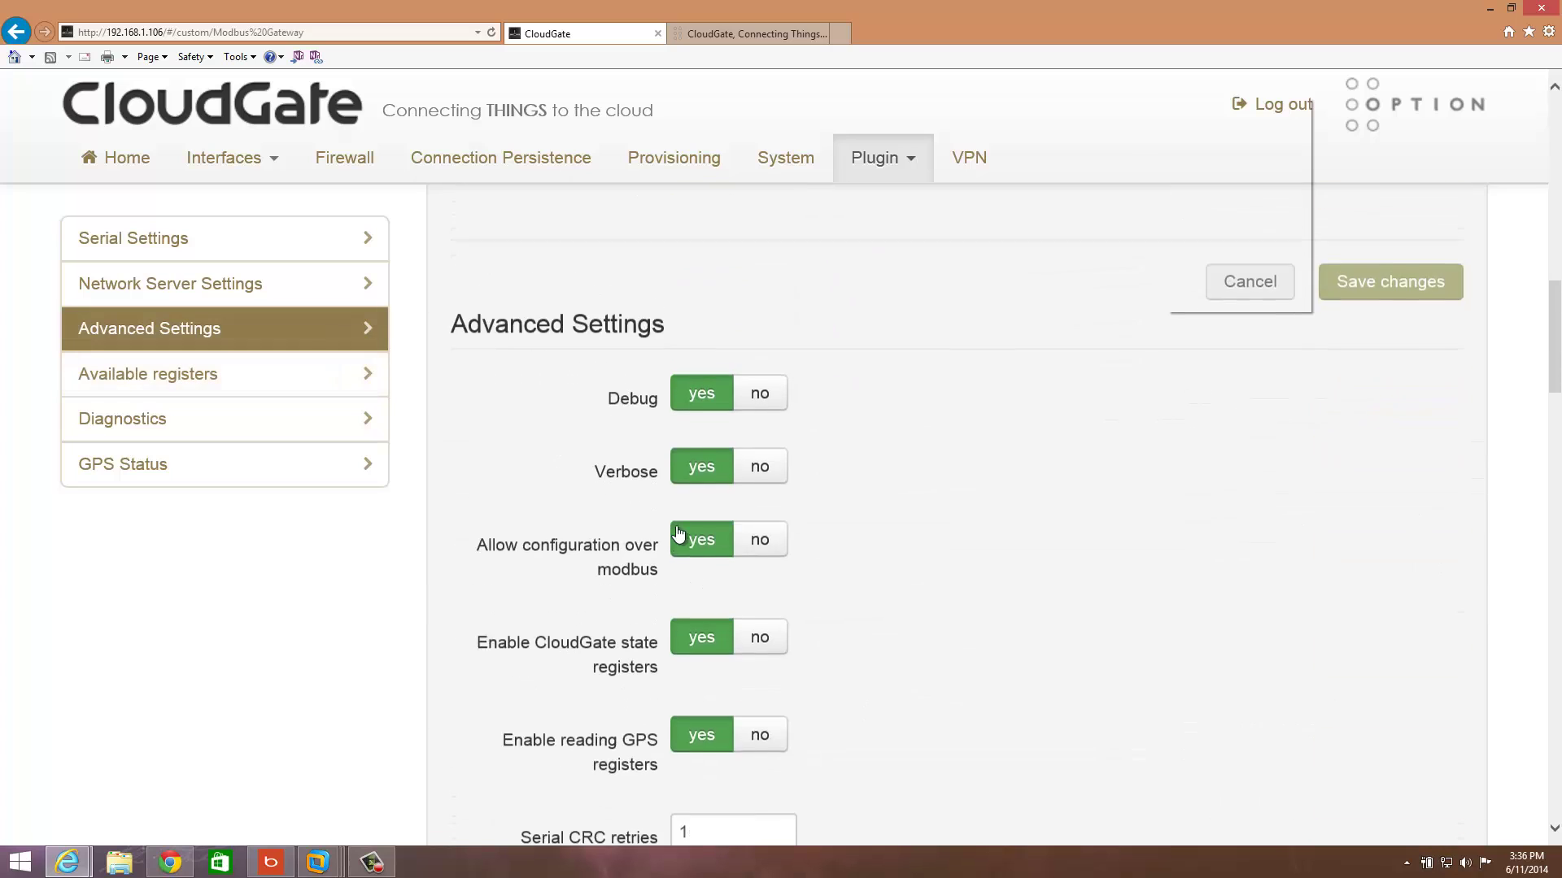
scroll(676, 526, "up", 5)
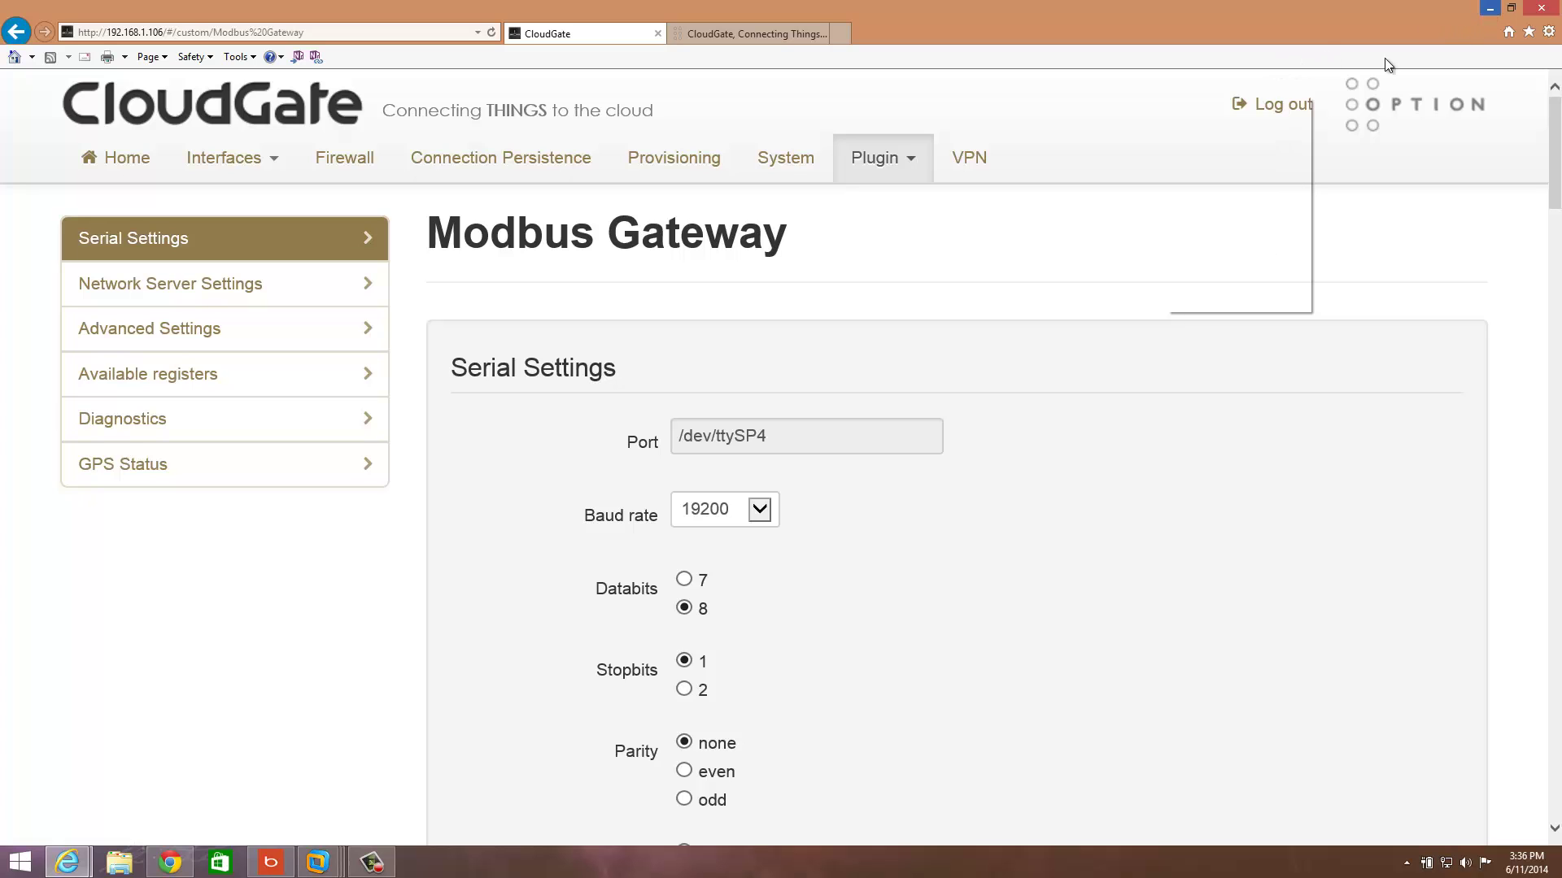
Switch to the MW100 interface and set Measurement, MATH and Recording operations to Stop
left_click(1492, 8)
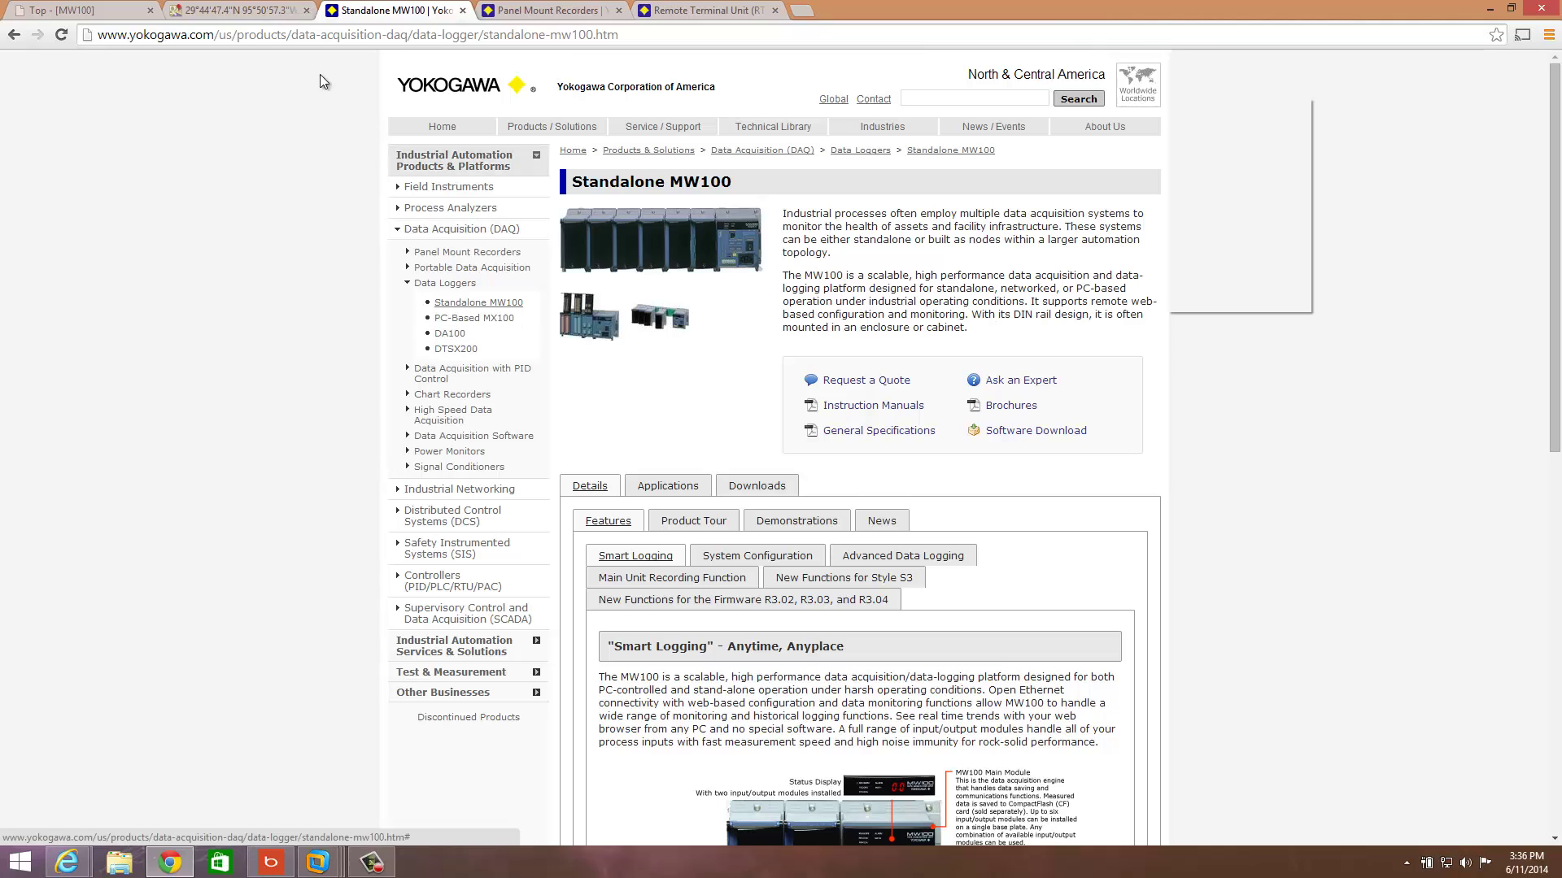
left_click(104, 11)
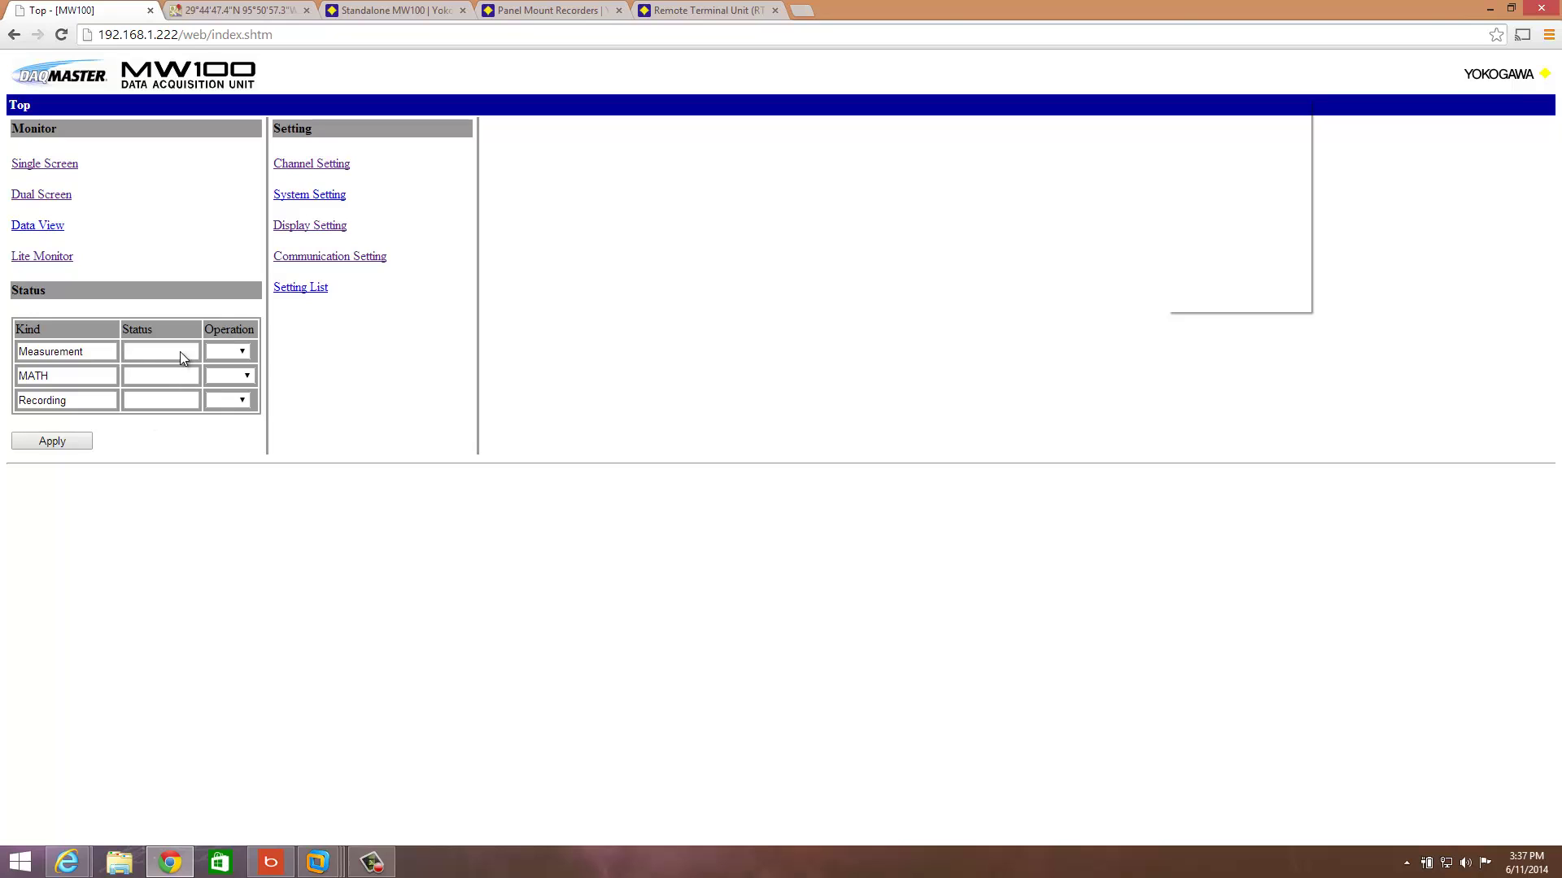
left_click(239, 352)
left_click(222, 393)
left_click(249, 377)
left_click(226, 441)
left_click(373, 259)
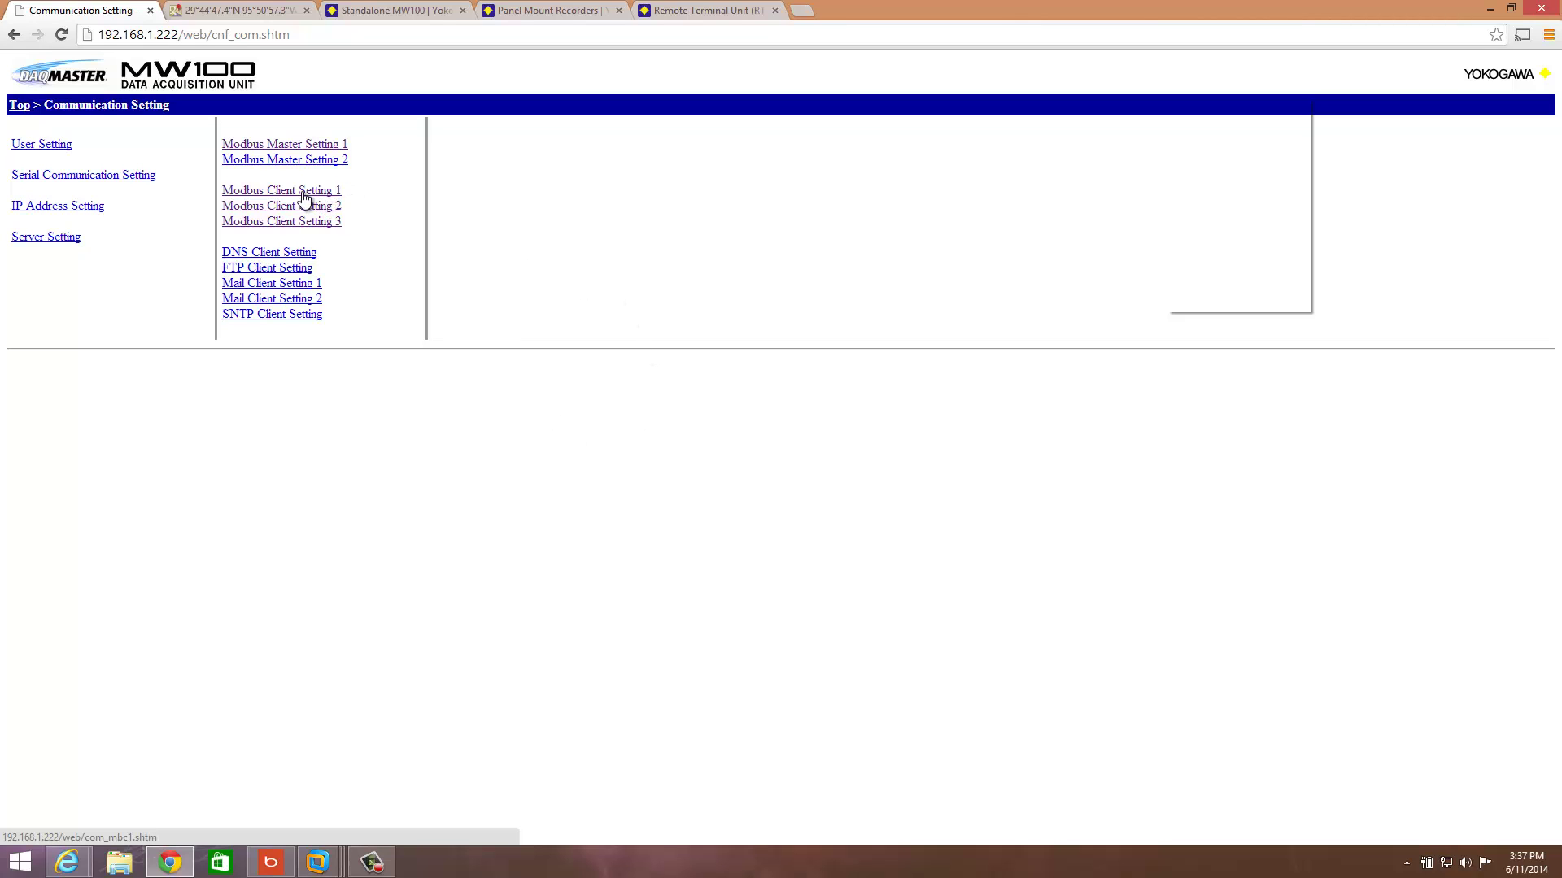
Check that Modbus Client Setting 1 has the client enabled with a 1 s cycle
left_click(305, 194)
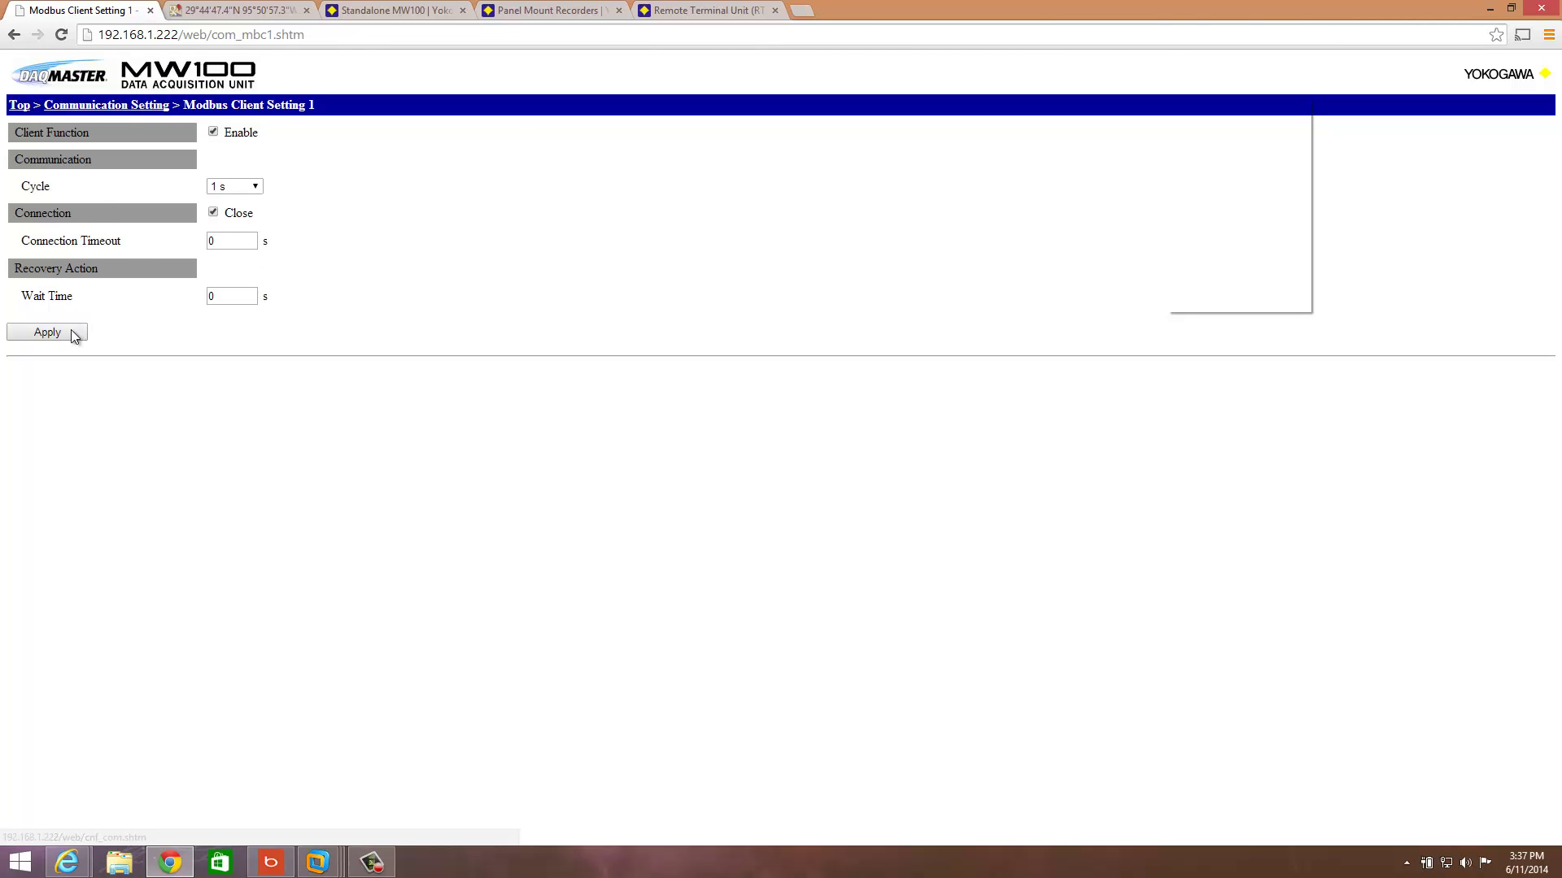
left_click(117, 108)
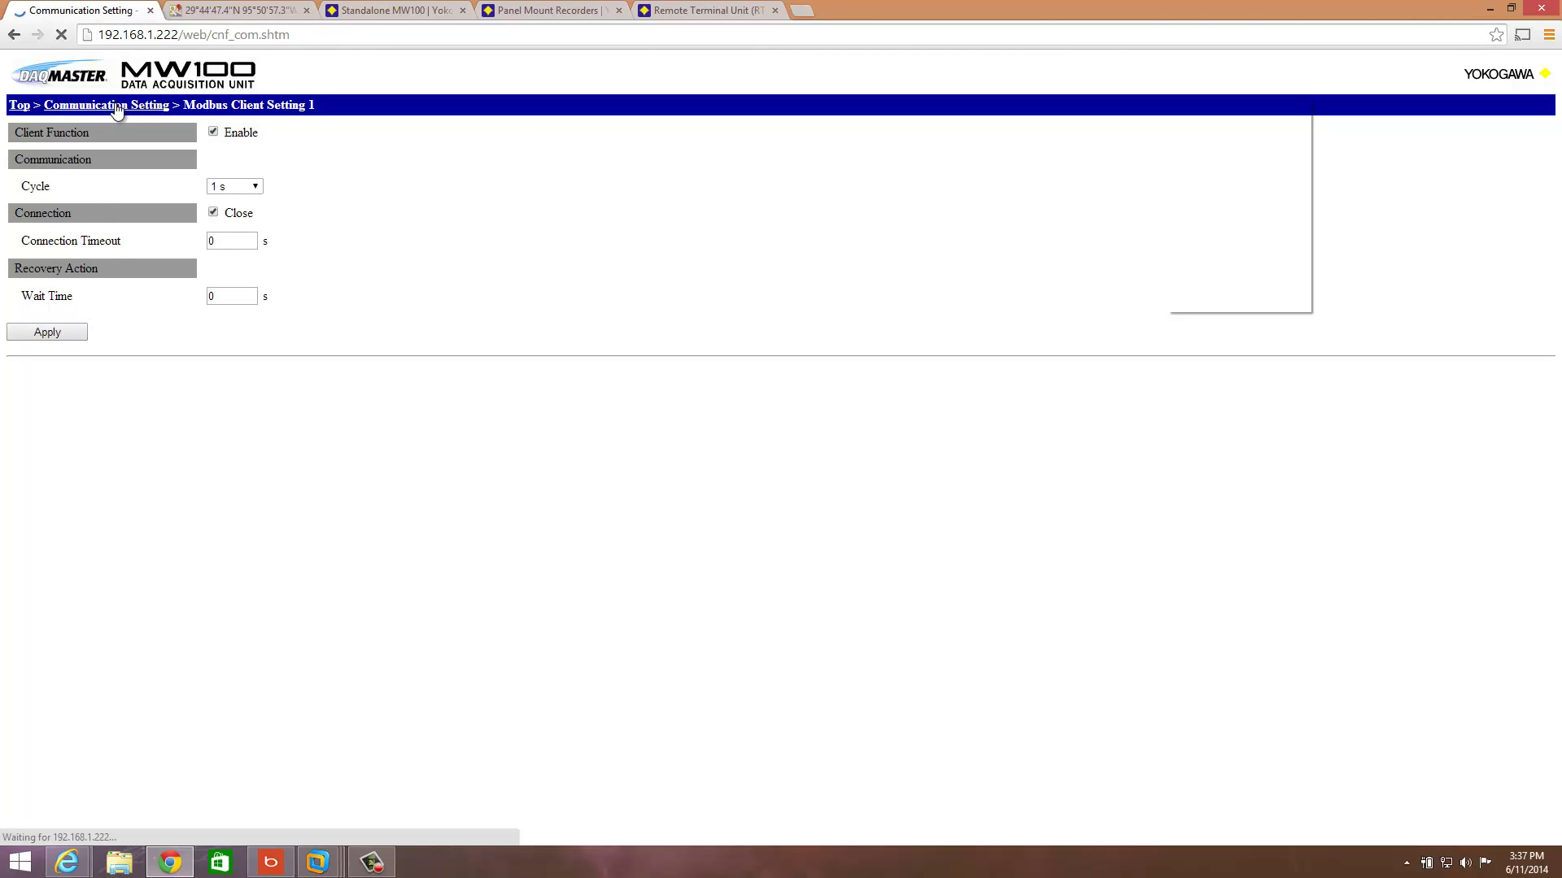
Confirm the Modbus Client Setting 2 server list has server 01 at 192.168.1.106, port 502
left_click(232, 210)
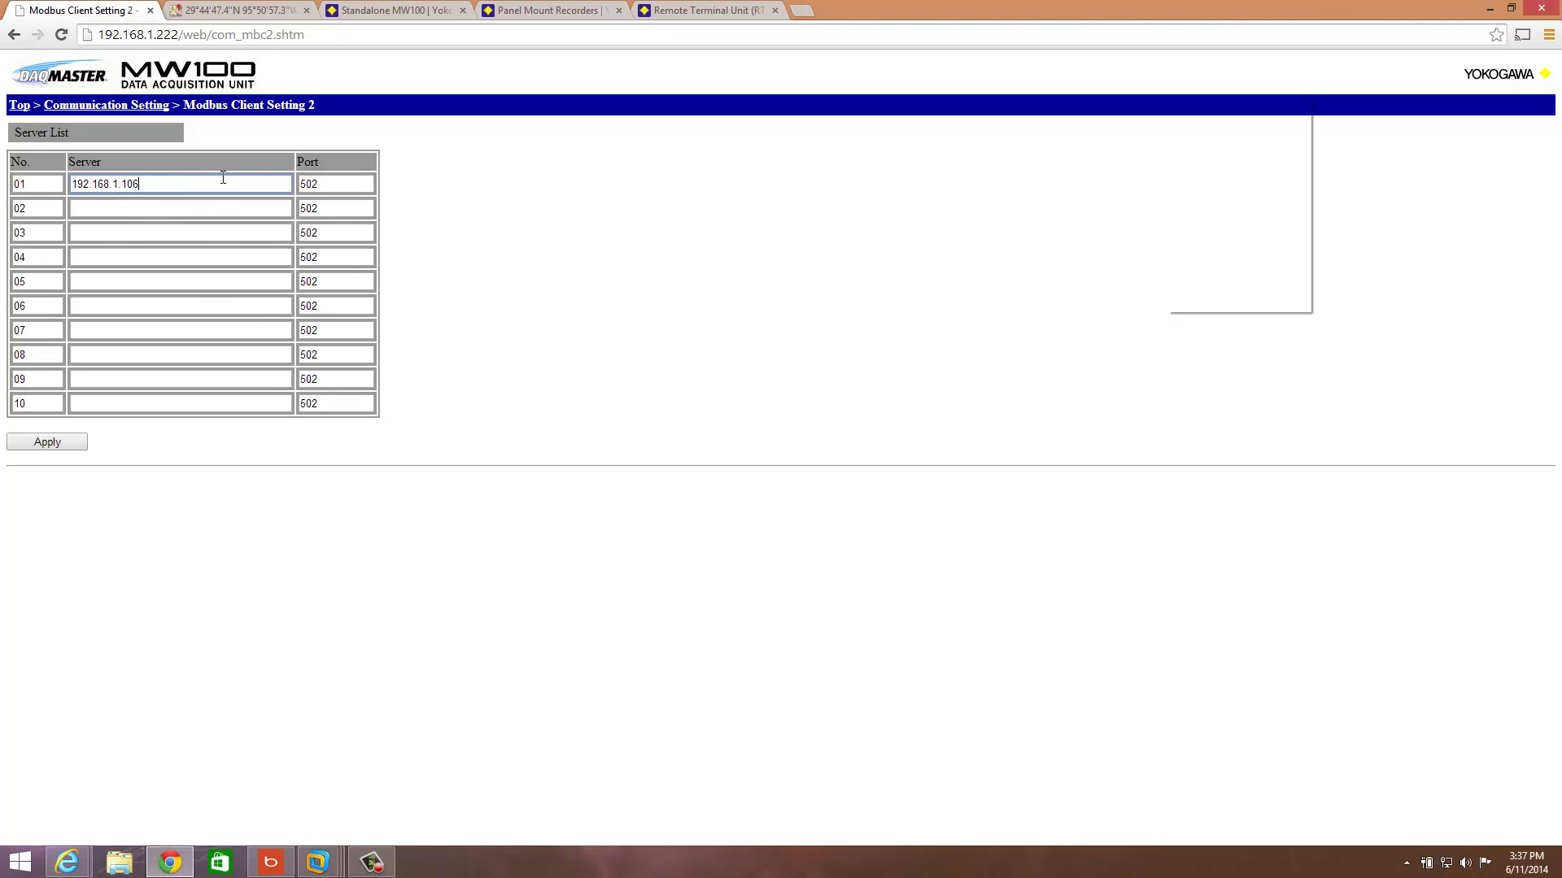
left_click(326, 183)
left_click(107, 107)
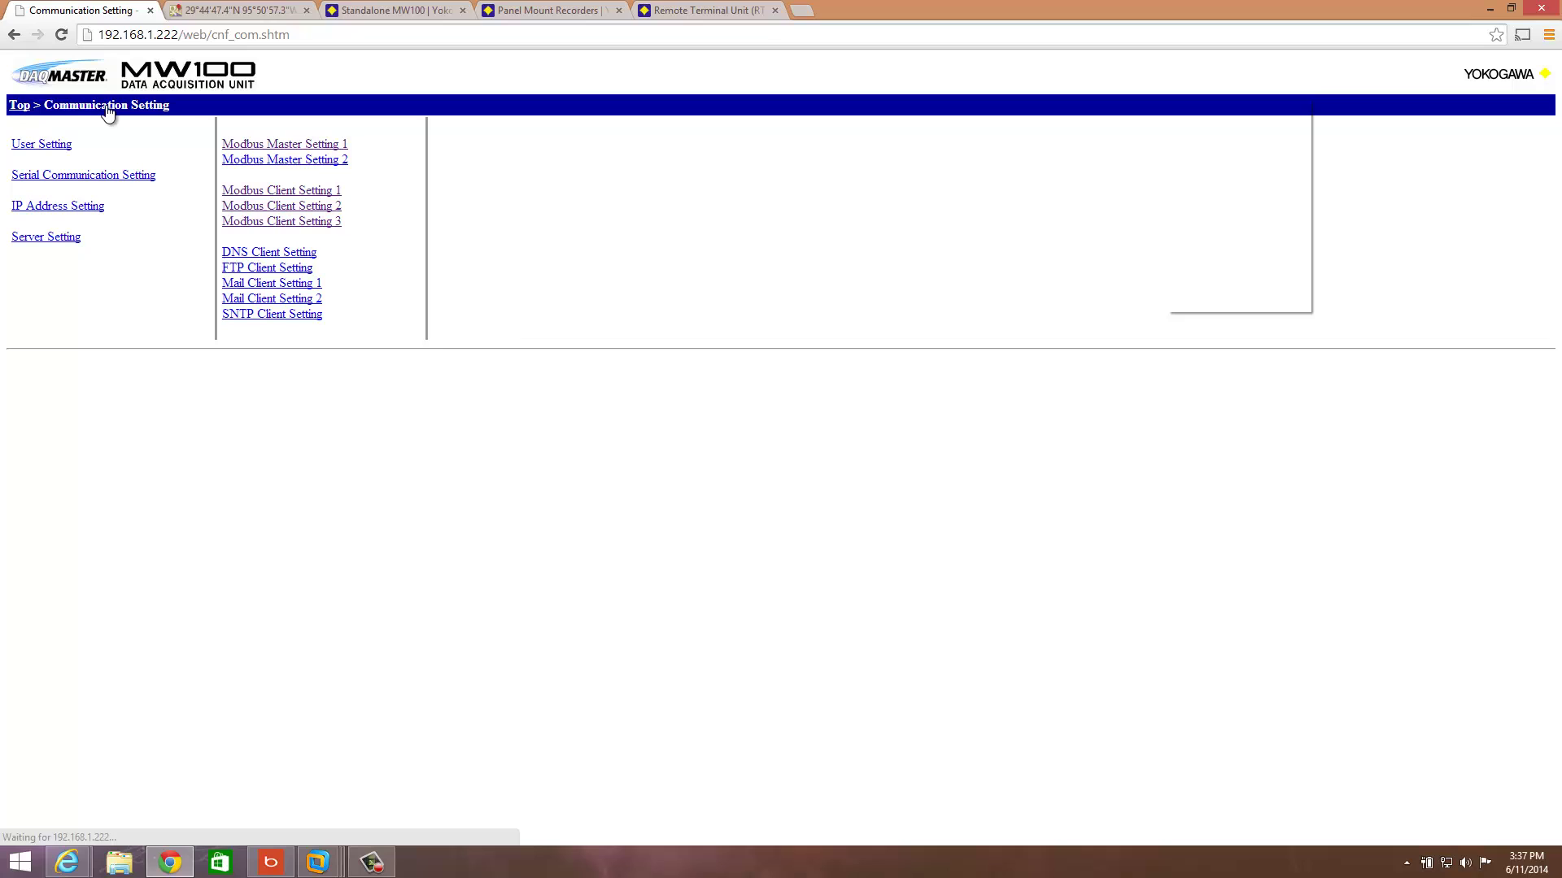
left_click(291, 207)
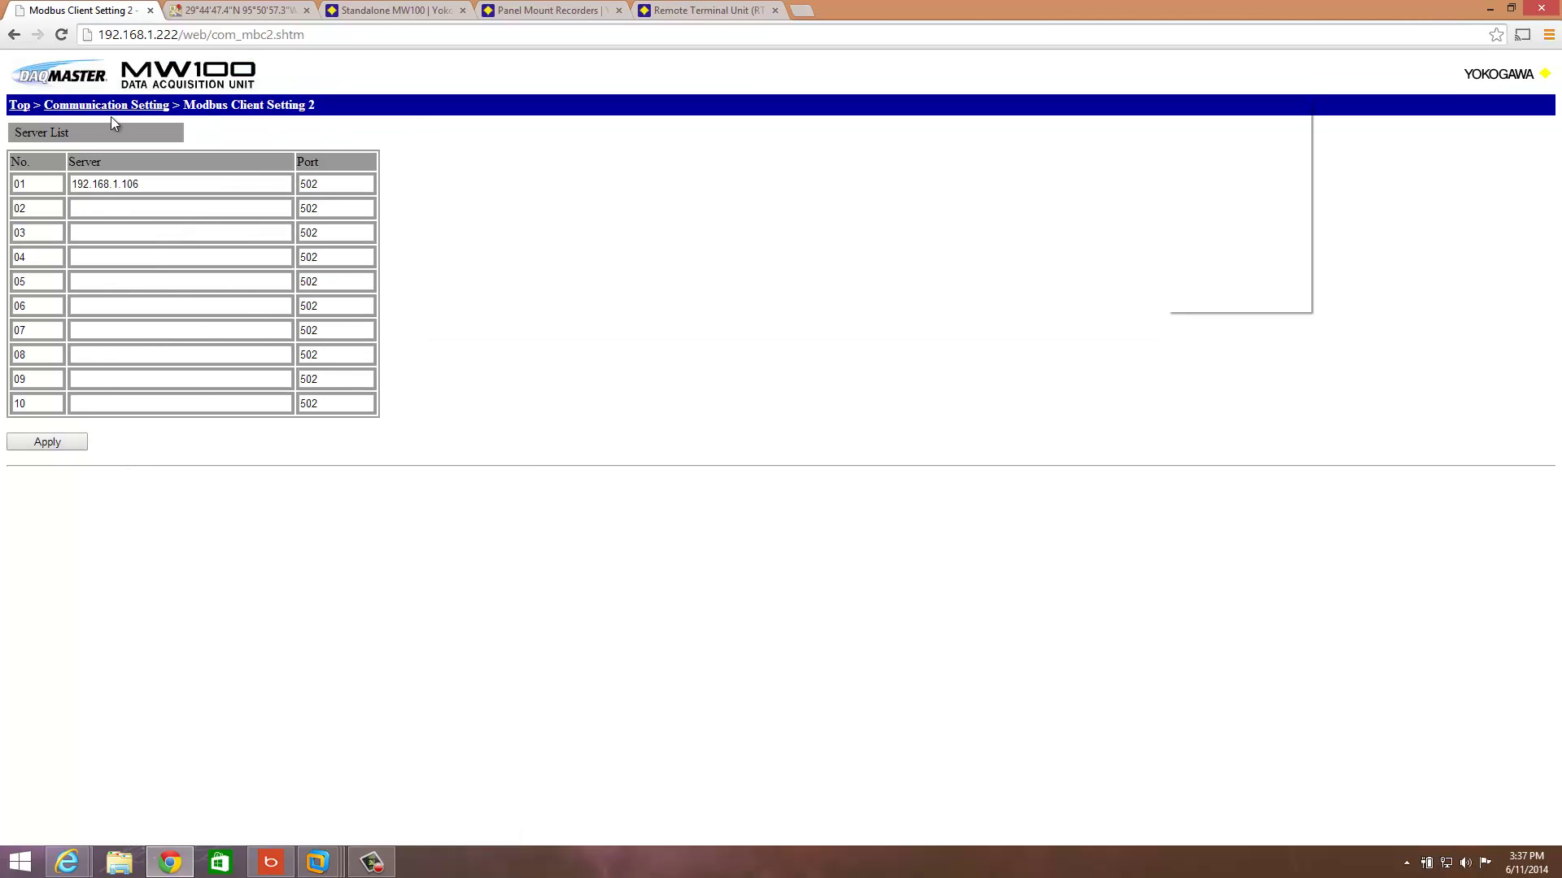
Open the Modbus Client Setting 3 command list reading registers 30001 and 30007 into C001–C005
left_click(115, 109)
left_click(300, 227)
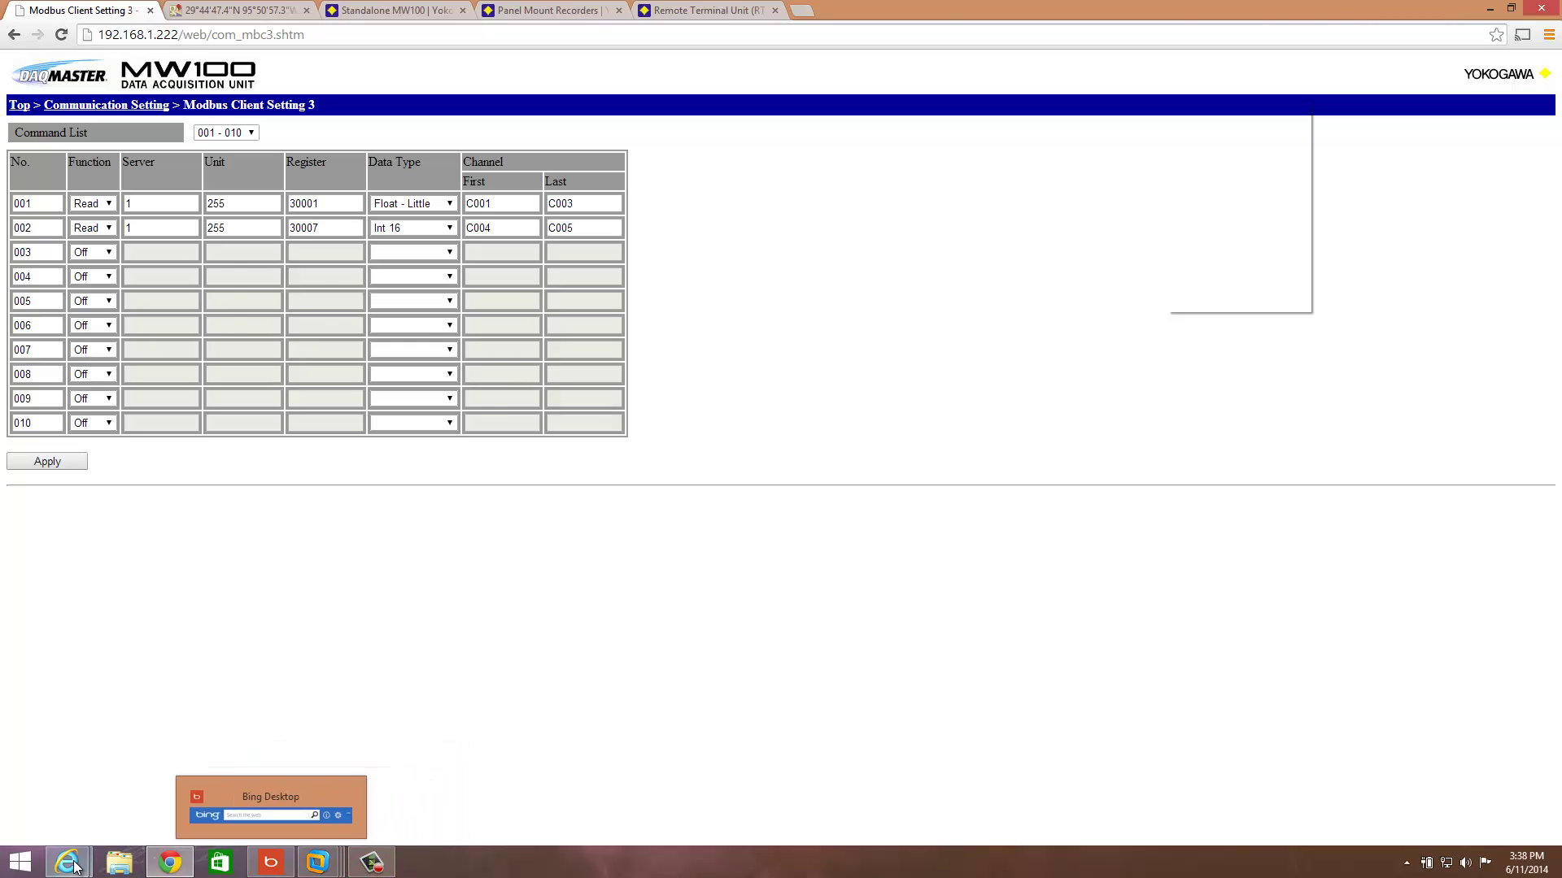
In CloudGate, find the longitude, latitude, altitude, RSSI and ECIO input registers, then return to MW100
mouse_move(66, 862)
left_click(154, 803)
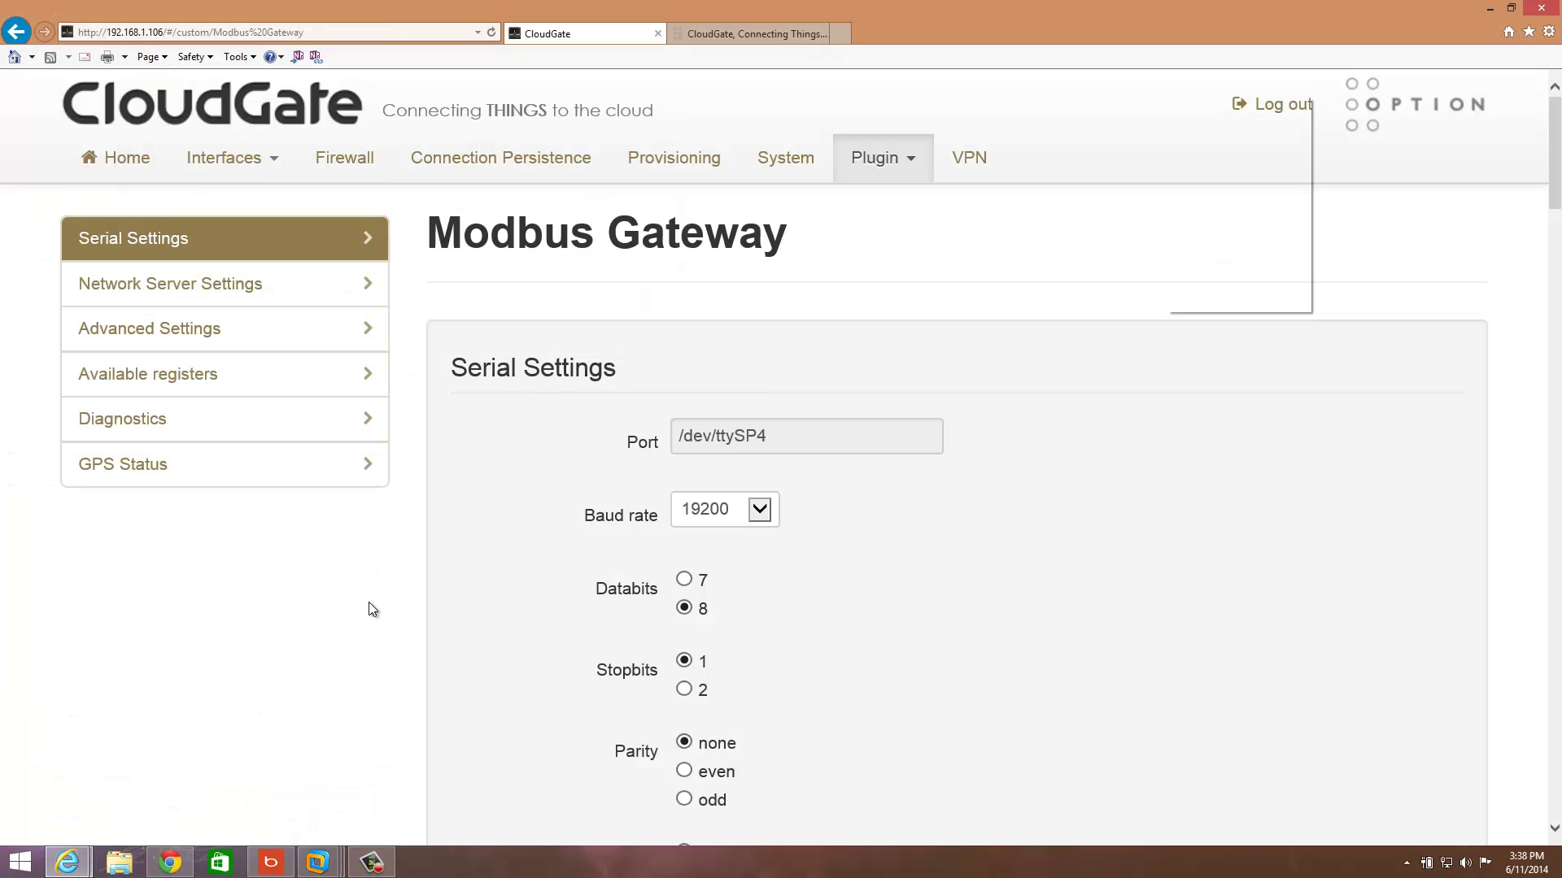
scroll(579, 622, "down", 12)
scroll(579, 621, "down", 15)
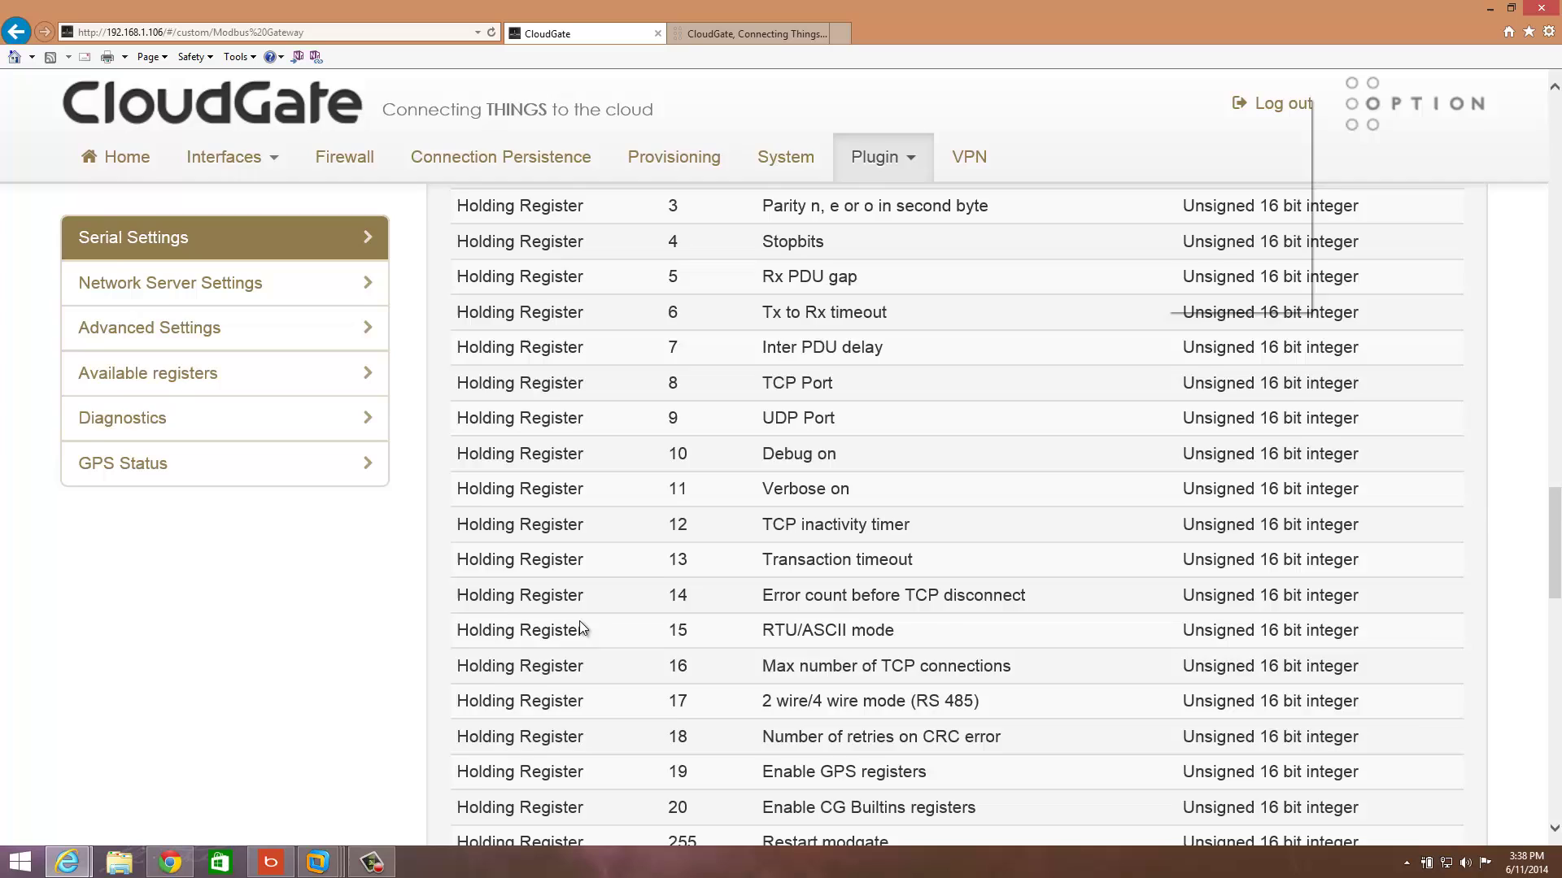
scroll(579, 622, "up", 5)
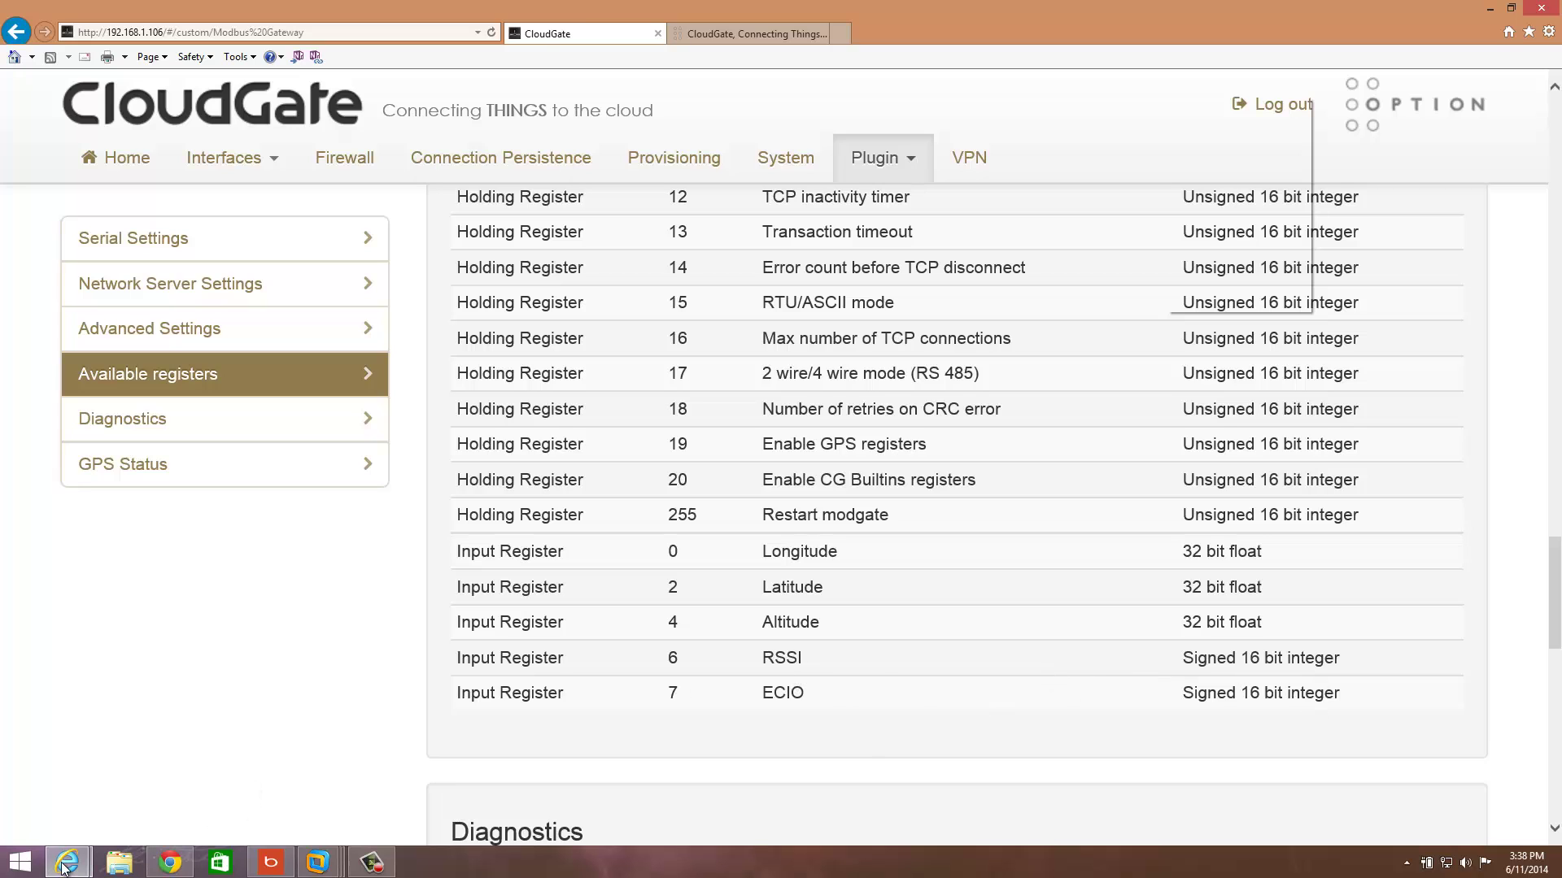
left_click(174, 856)
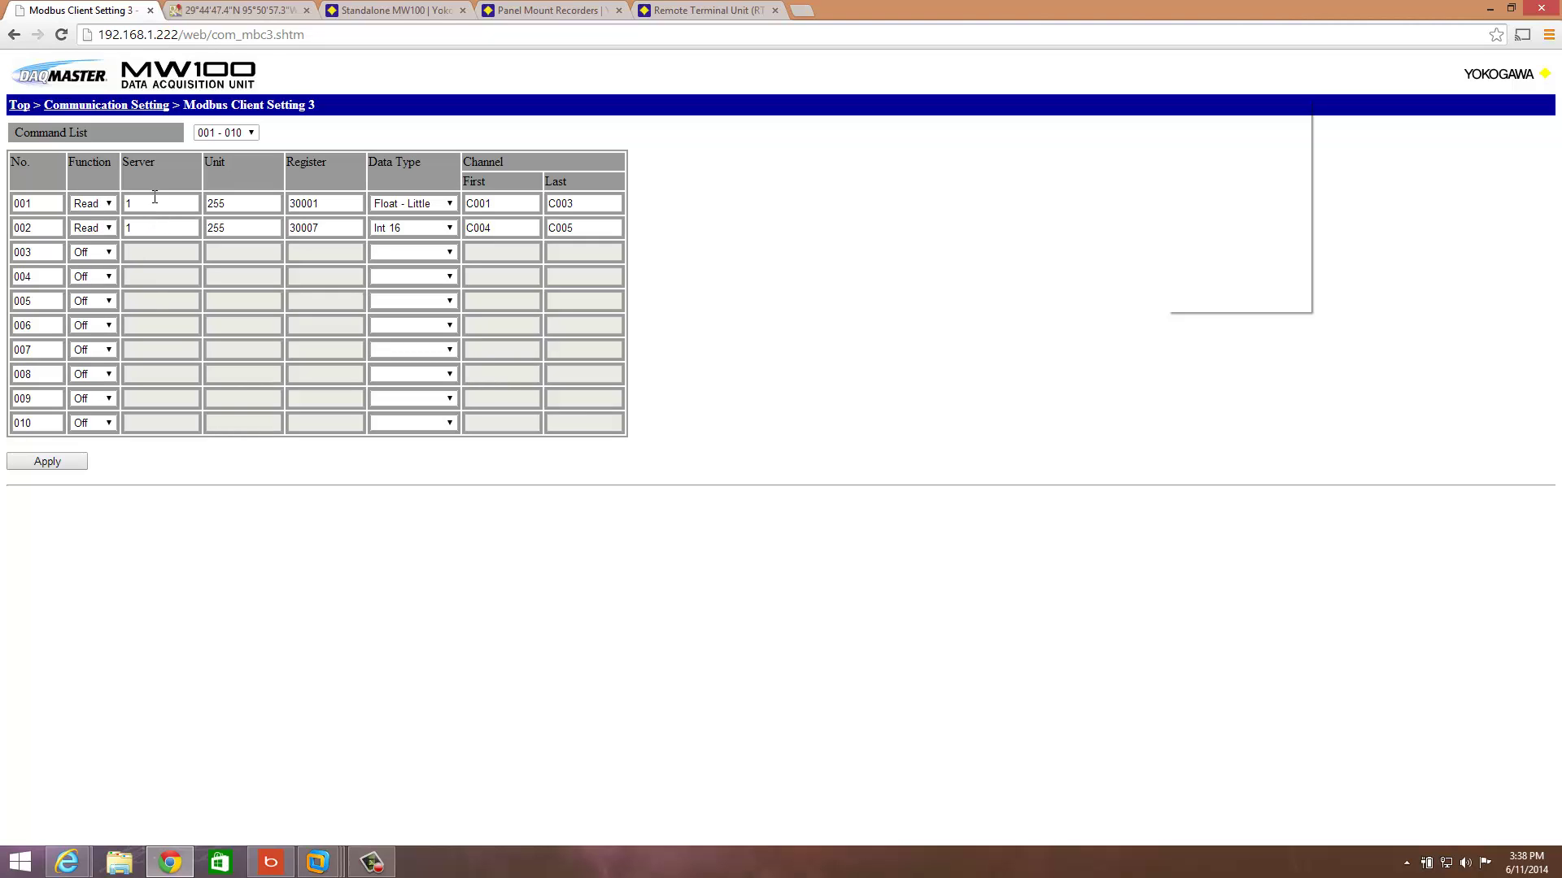
Review row 001's unit 255 and register 30001, then go back to the MW100 Top page
left_click(231, 206)
left_click(333, 201)
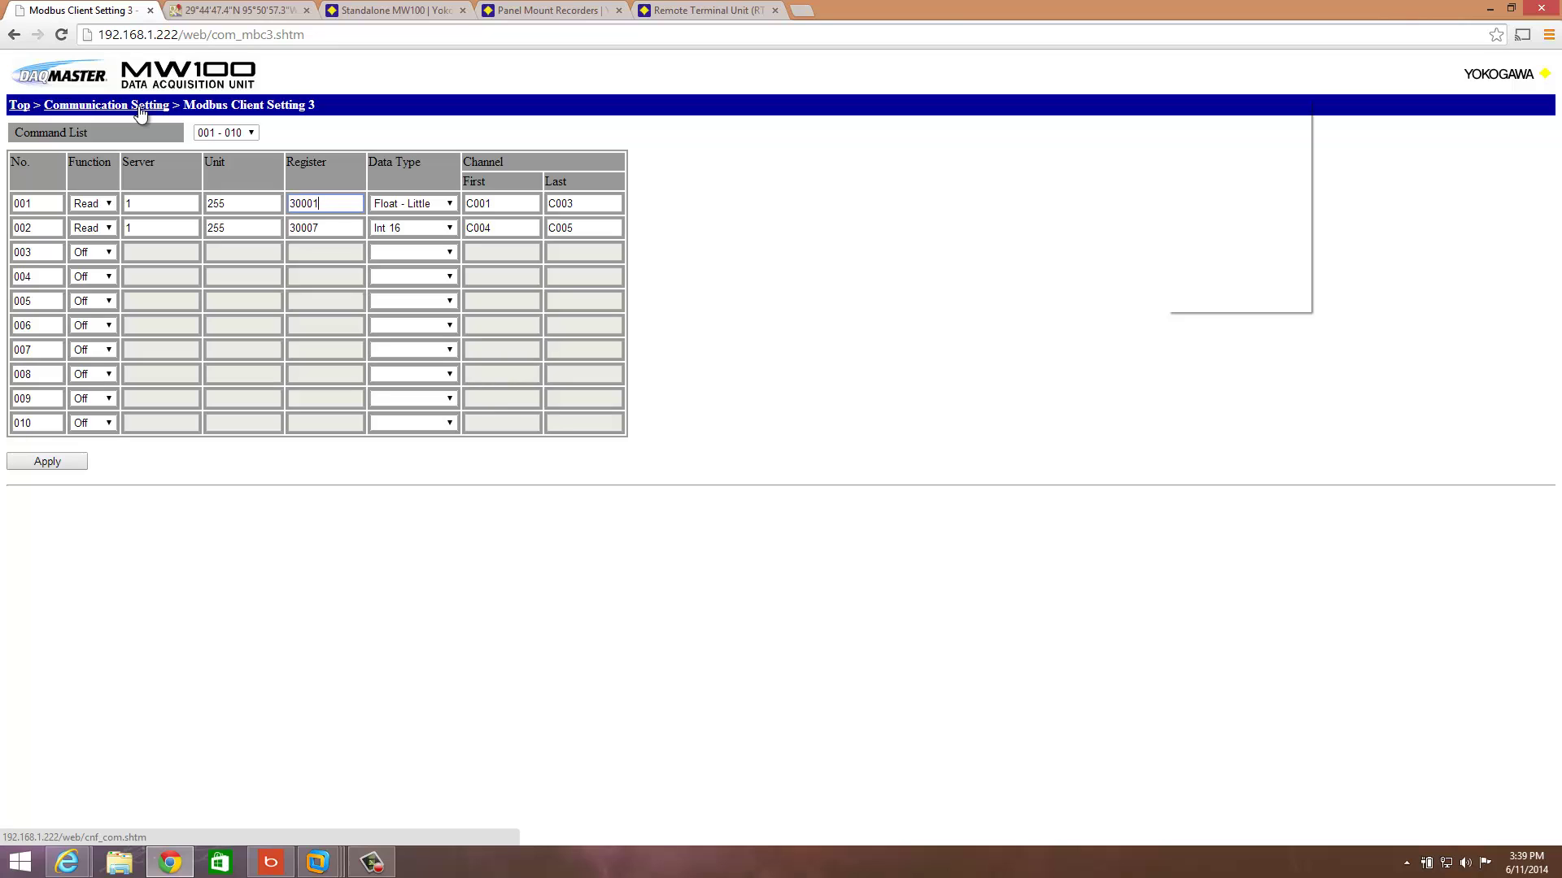
left_click(29, 107)
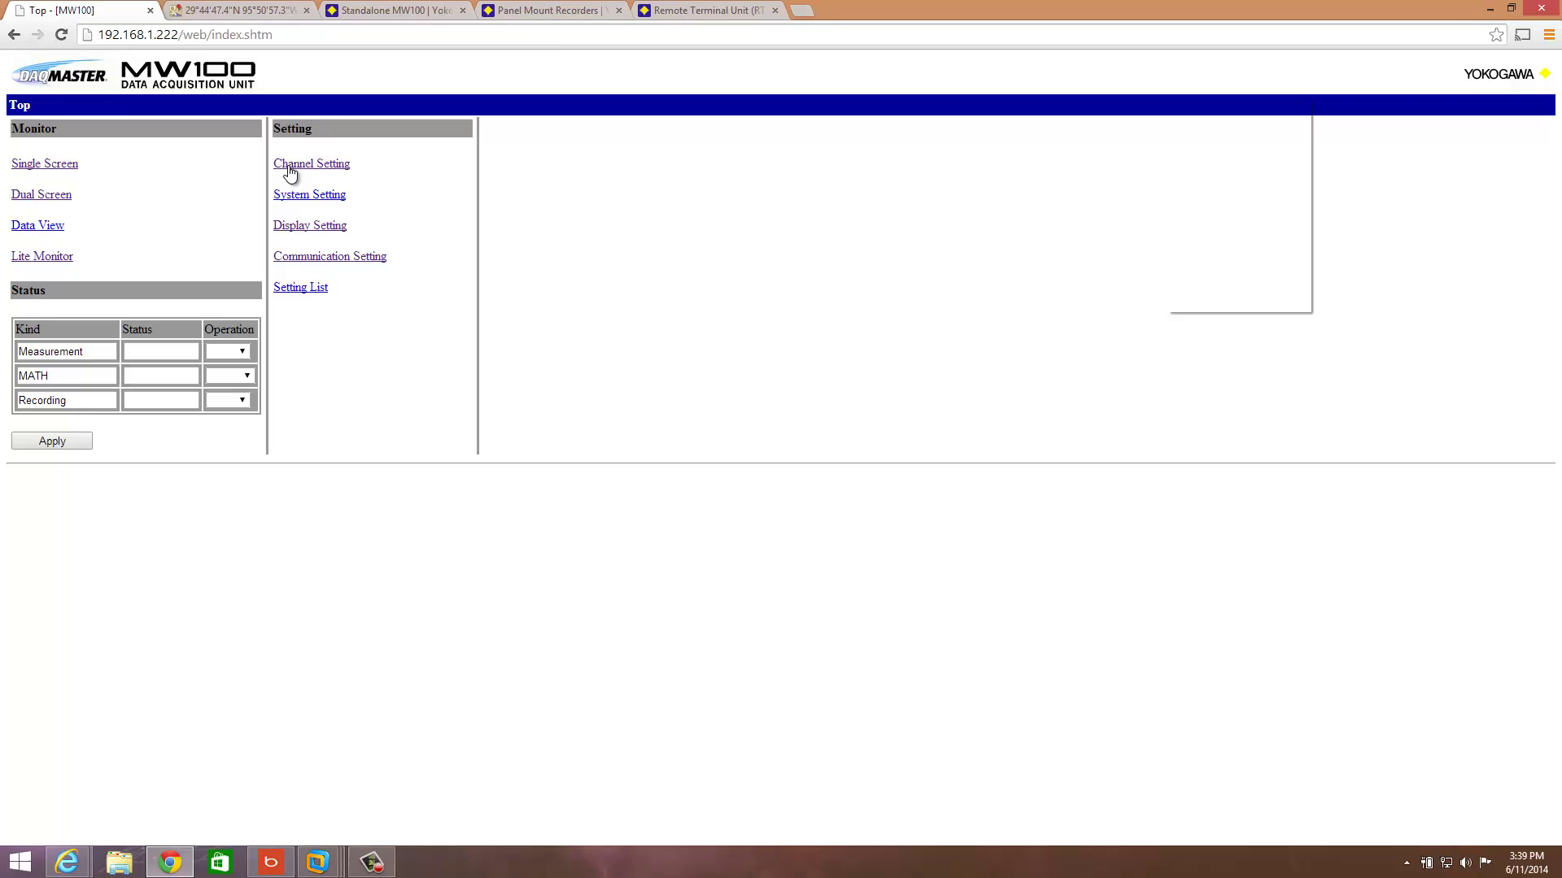
Set math channels A001–A005 to C001–C005 with spans and units DecLon, DecLat, Meters, dBm, dB
left_click(290, 171)
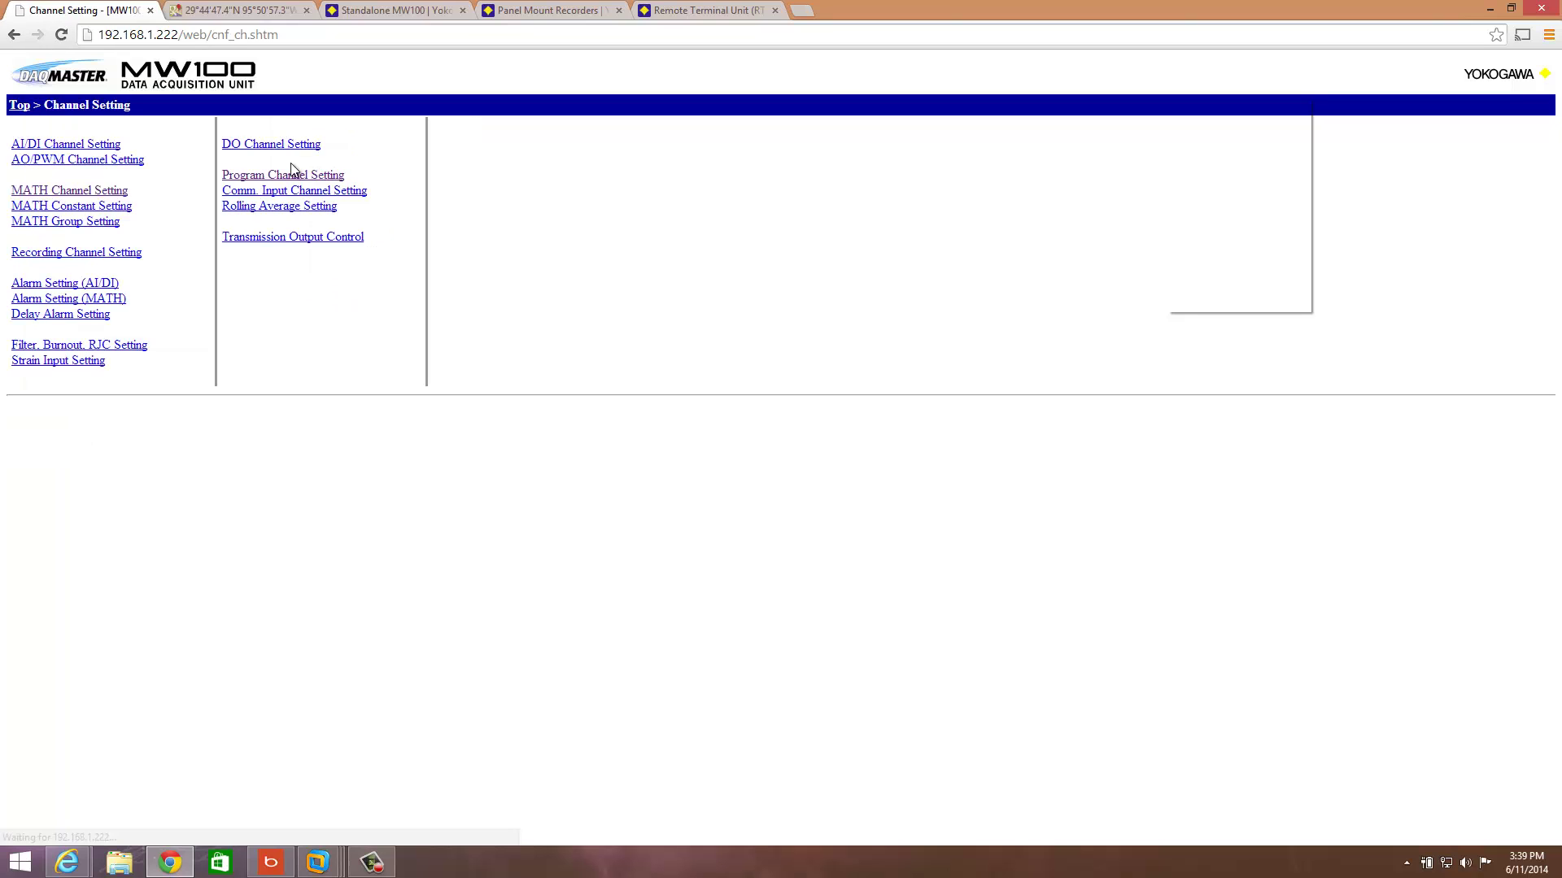
left_click(74, 194)
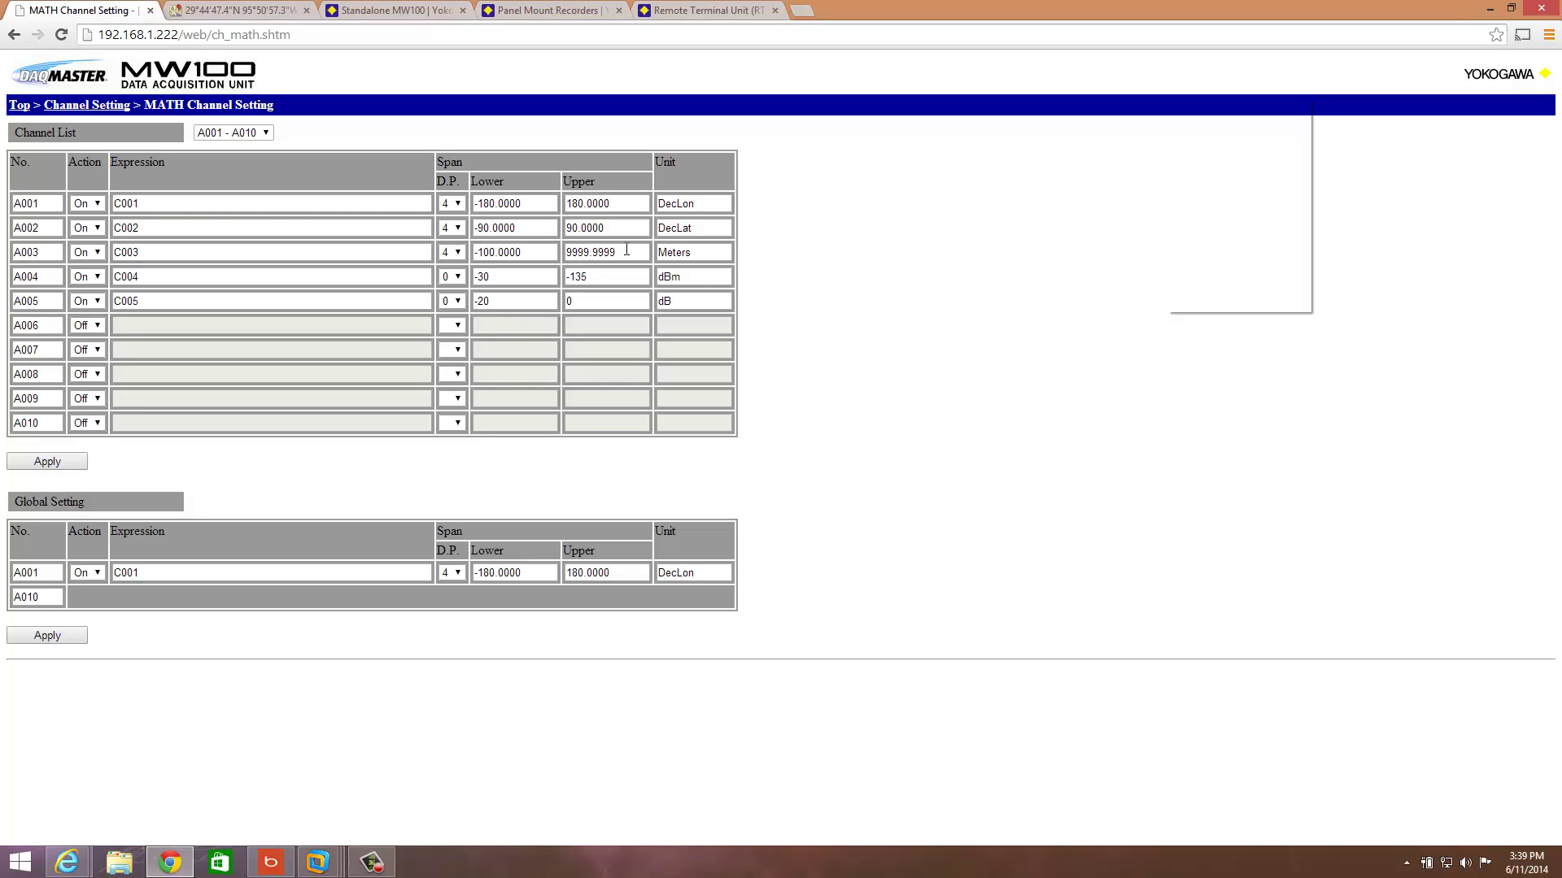
left_click_drag(627, 249, 548, 258)
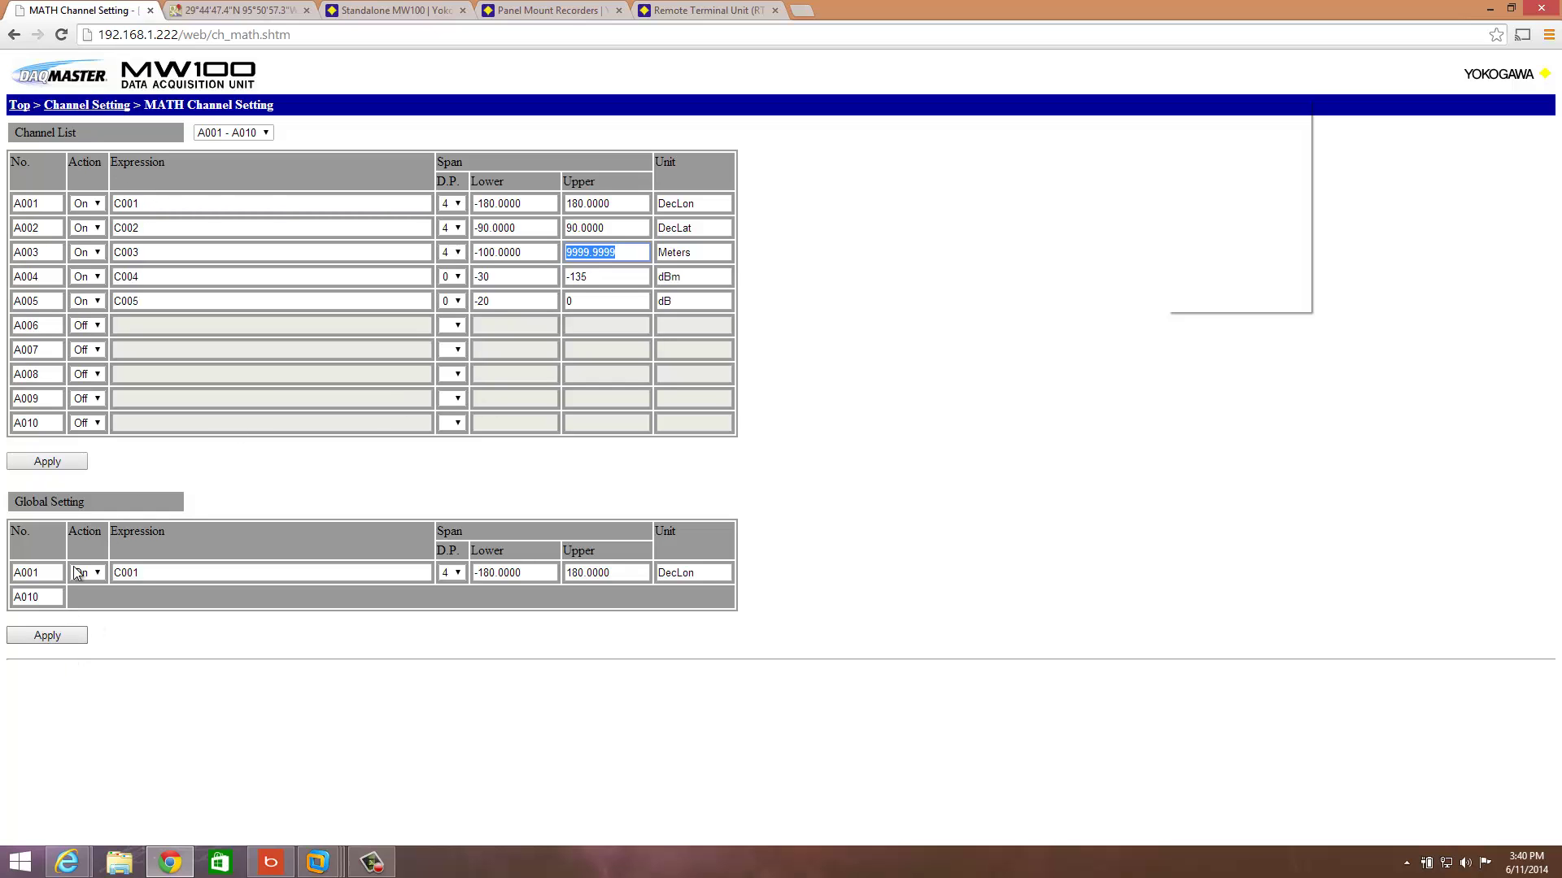
left_click(13, 107)
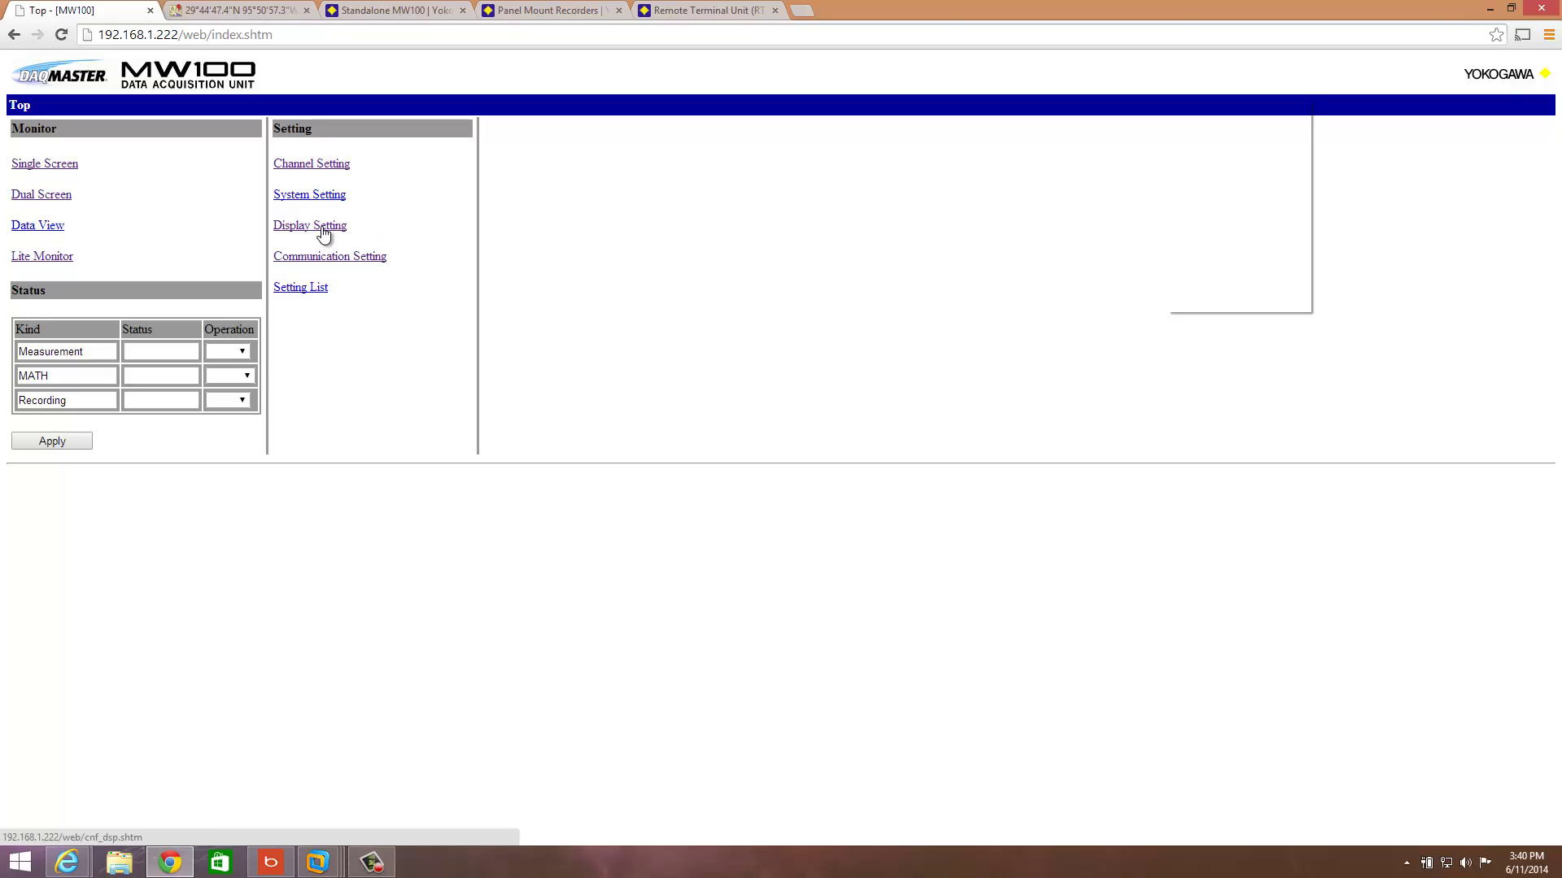
Check the GPS tag names on channels A001–A010, then view the Display Group Setting page
left_click(324, 233)
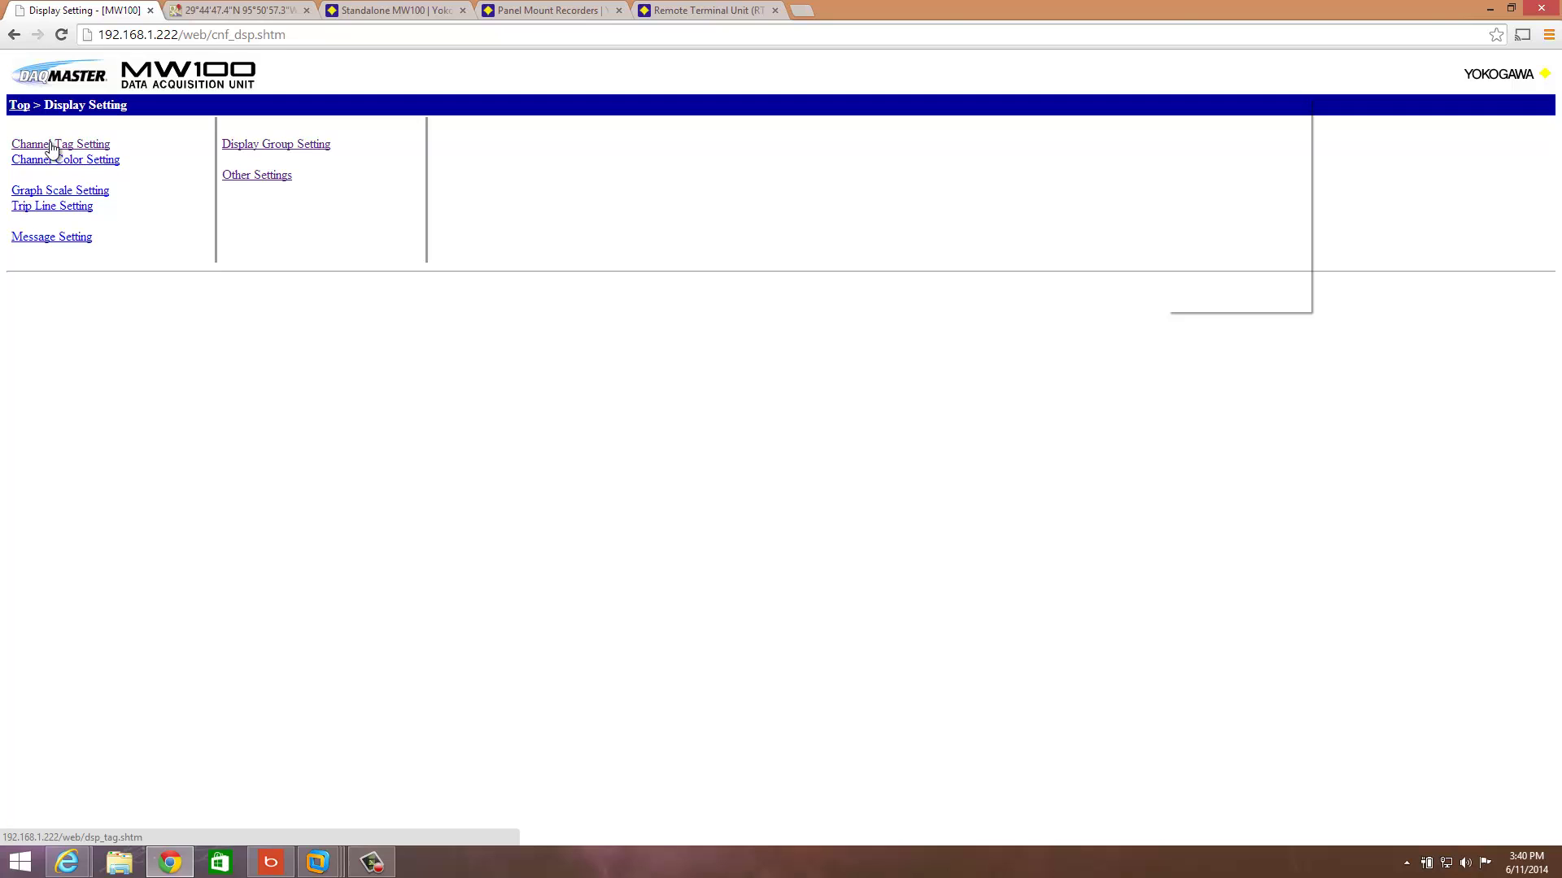
left_click(51, 147)
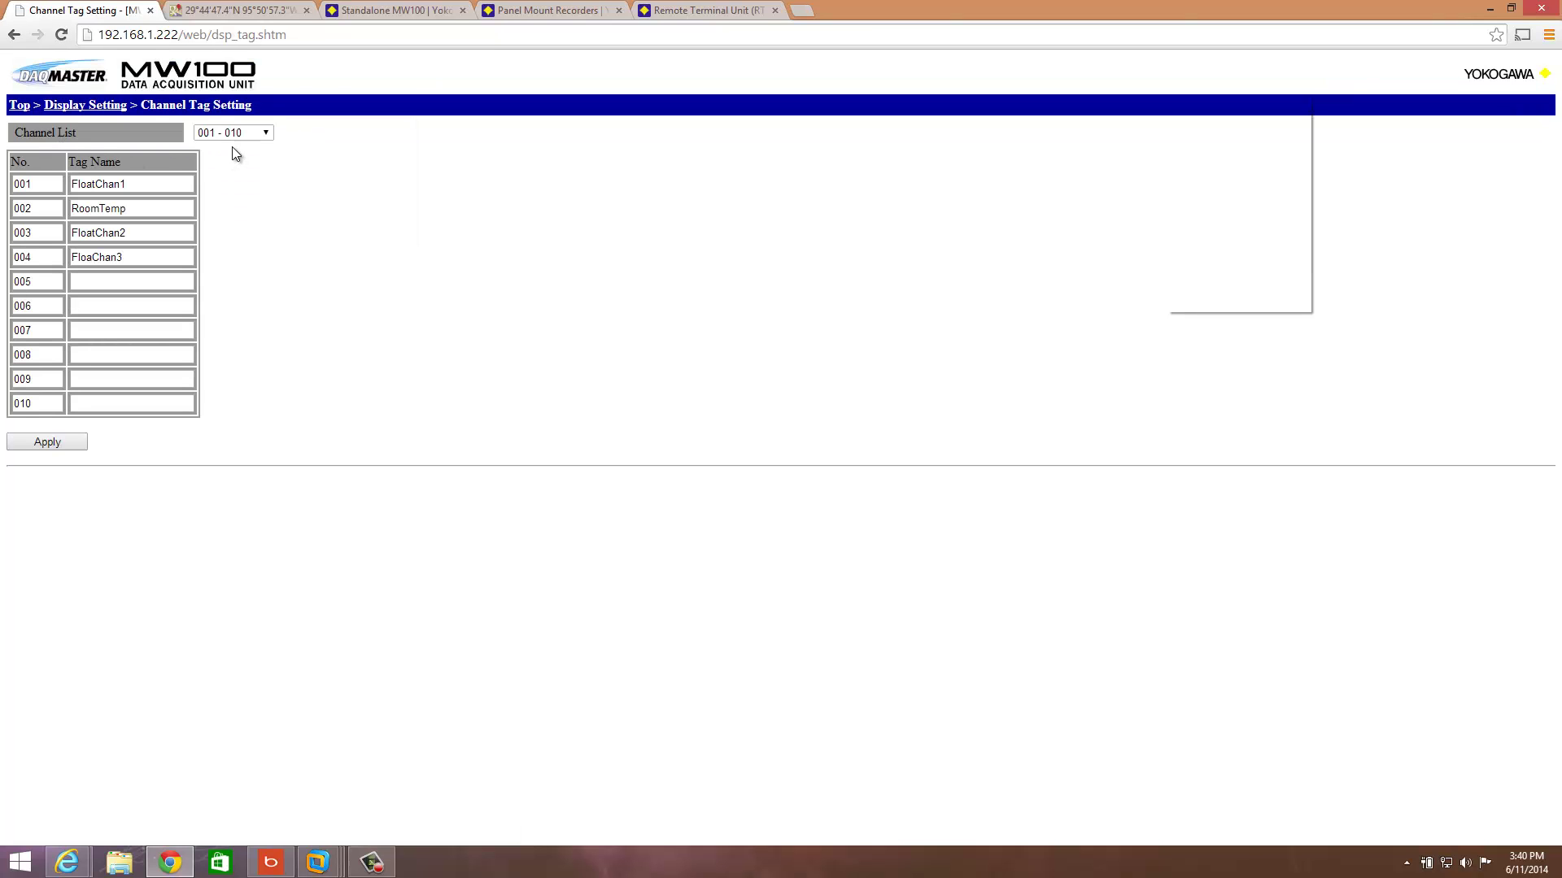
left_click(234, 134)
left_click(241, 221)
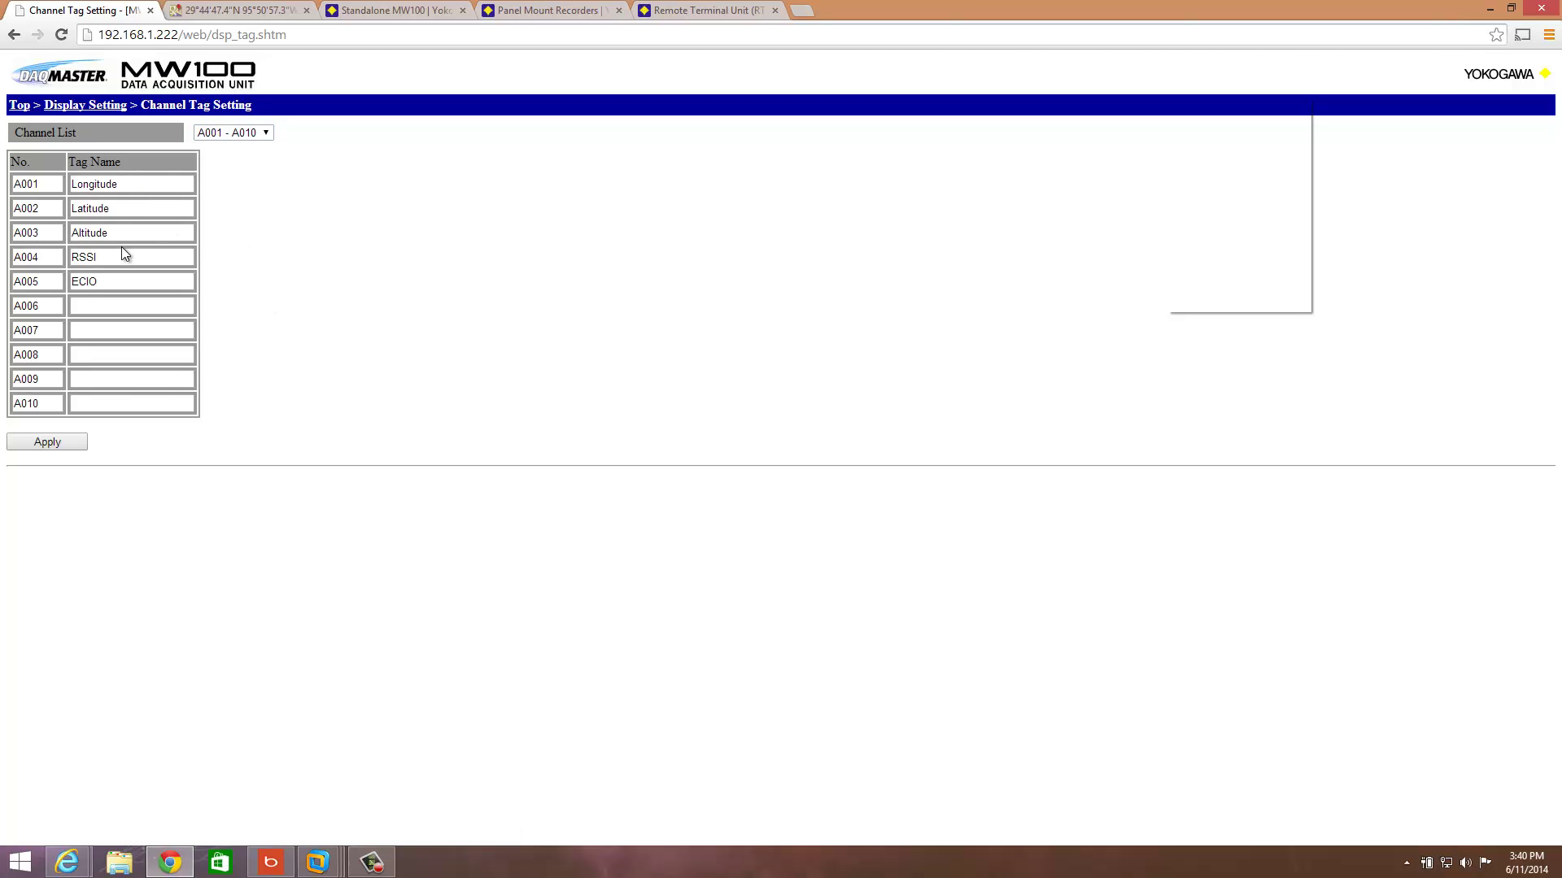
left_click(89, 106)
left_click(268, 145)
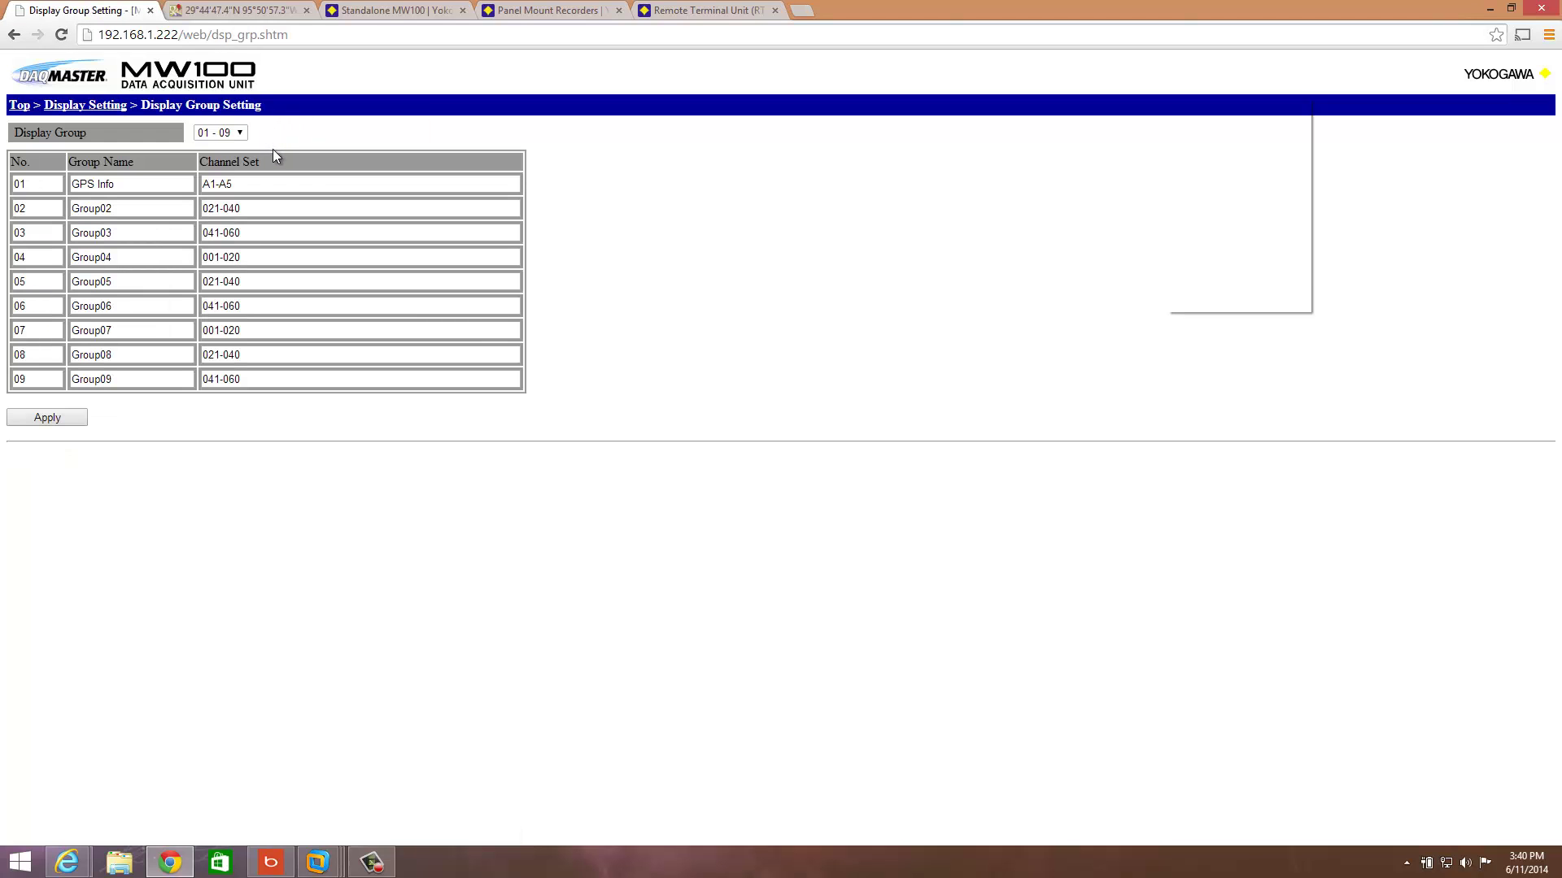
Confirm group GPS Info covers A1-A5 and Other Settings displays channels by Tag Name
left_click_drag(119, 185, 71, 184)
left_click_drag(237, 184, 181, 183)
left_click(100, 106)
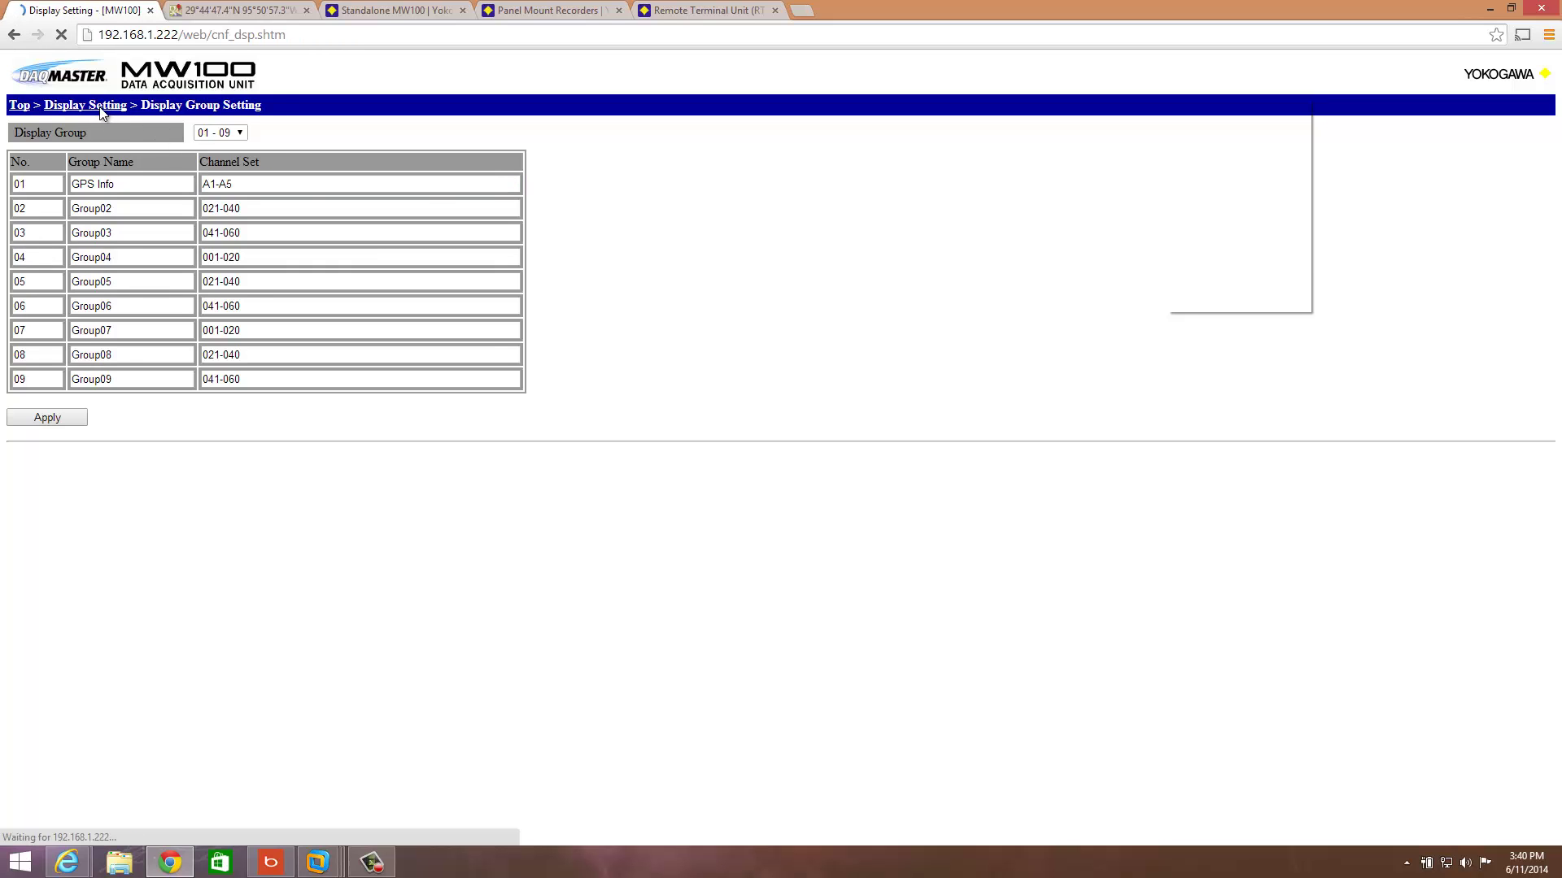
left_click(255, 175)
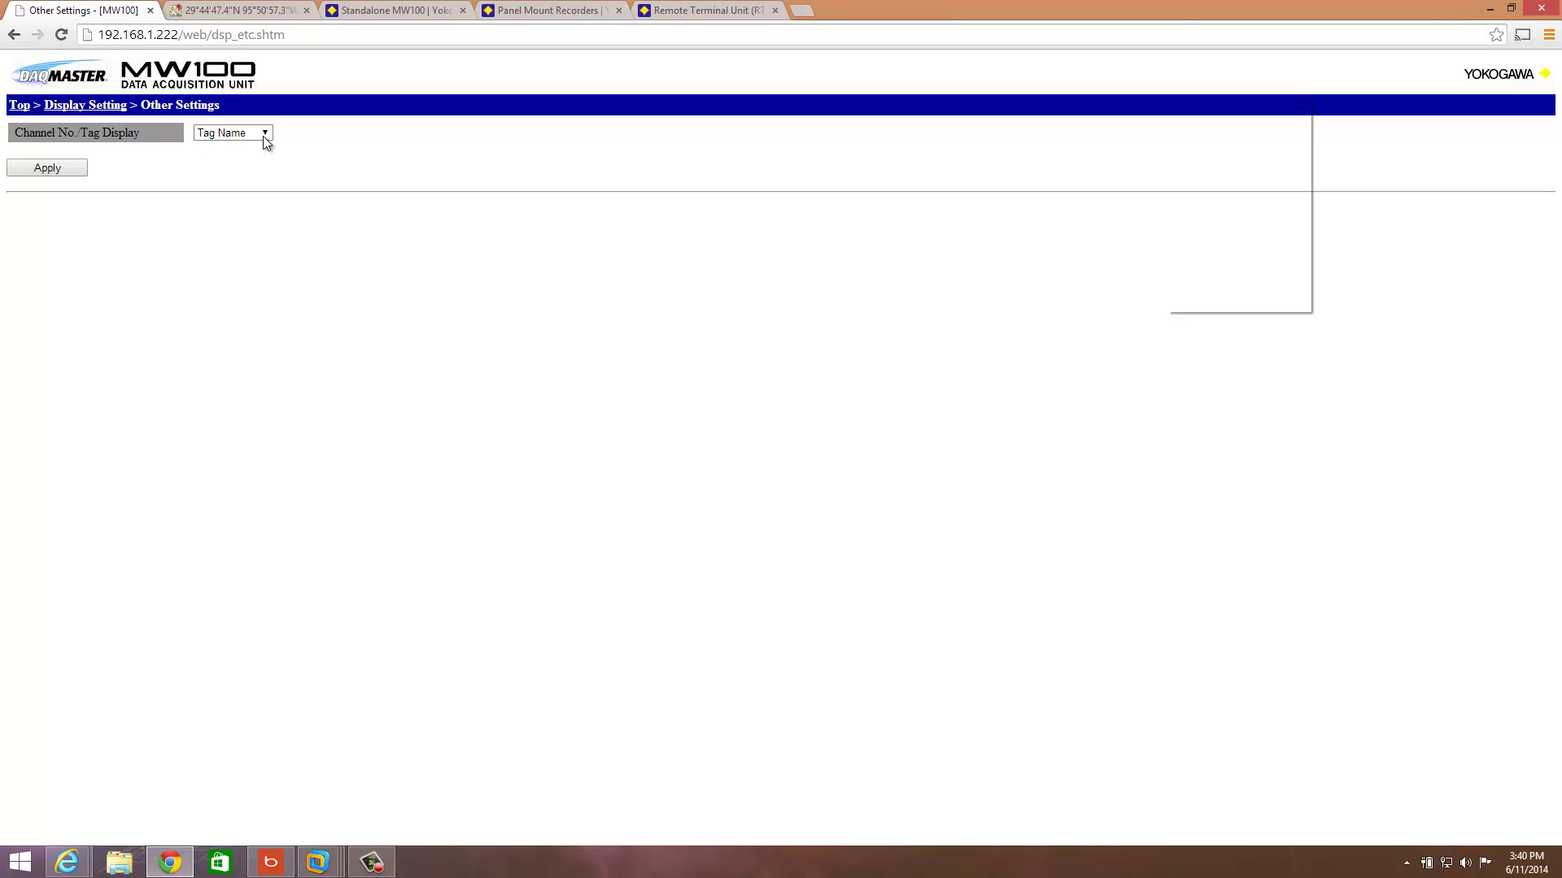
left_click(23, 106)
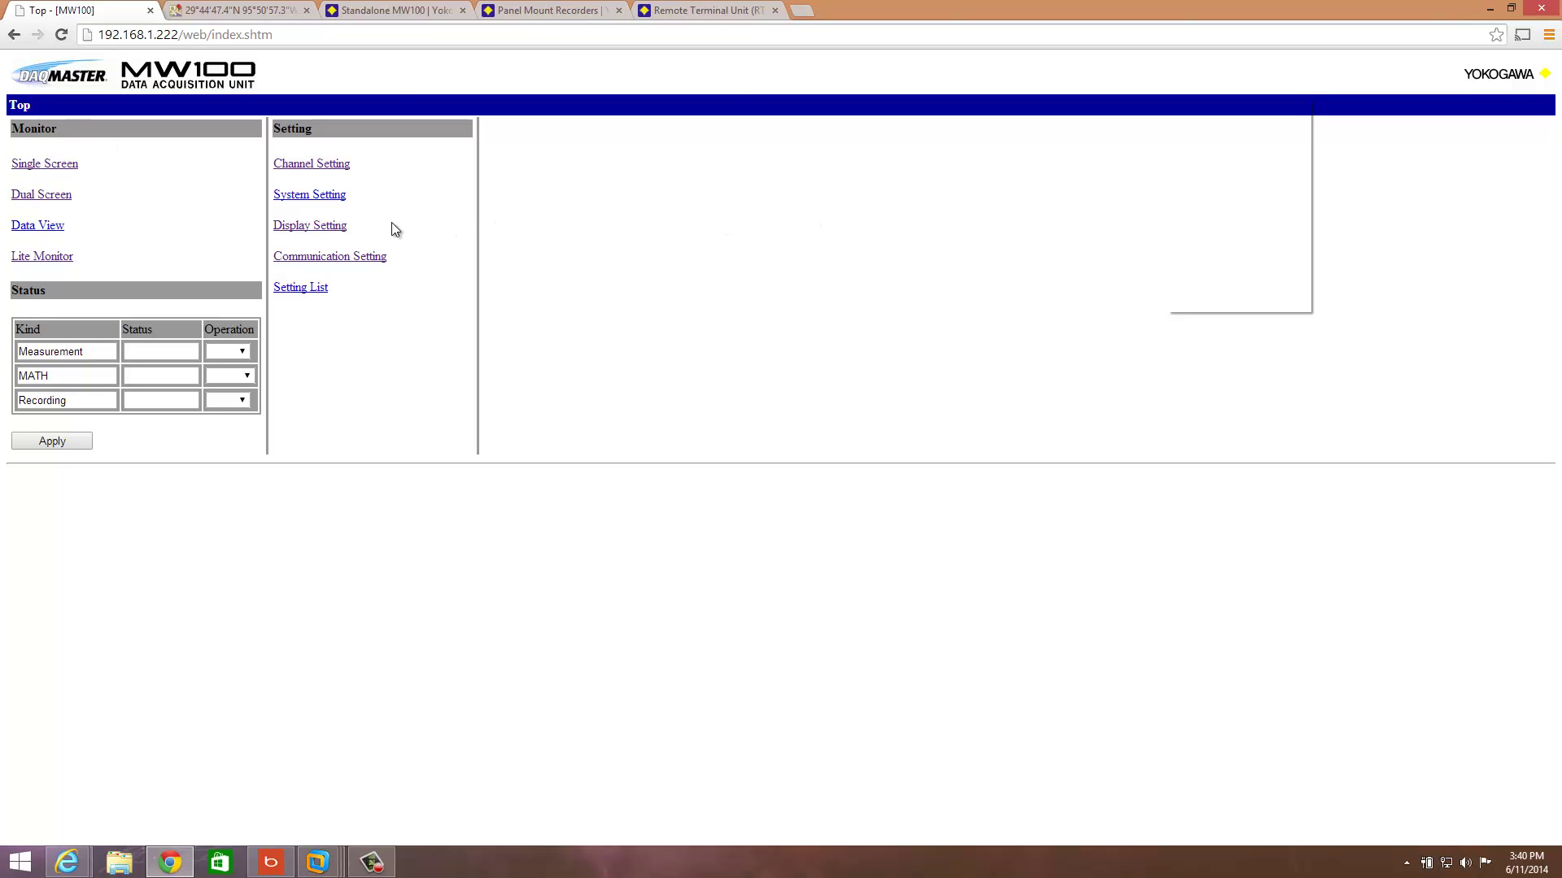
Review the MATH settings and confirm modules 0 and 1 measure at 100 ms
left_click(325, 199)
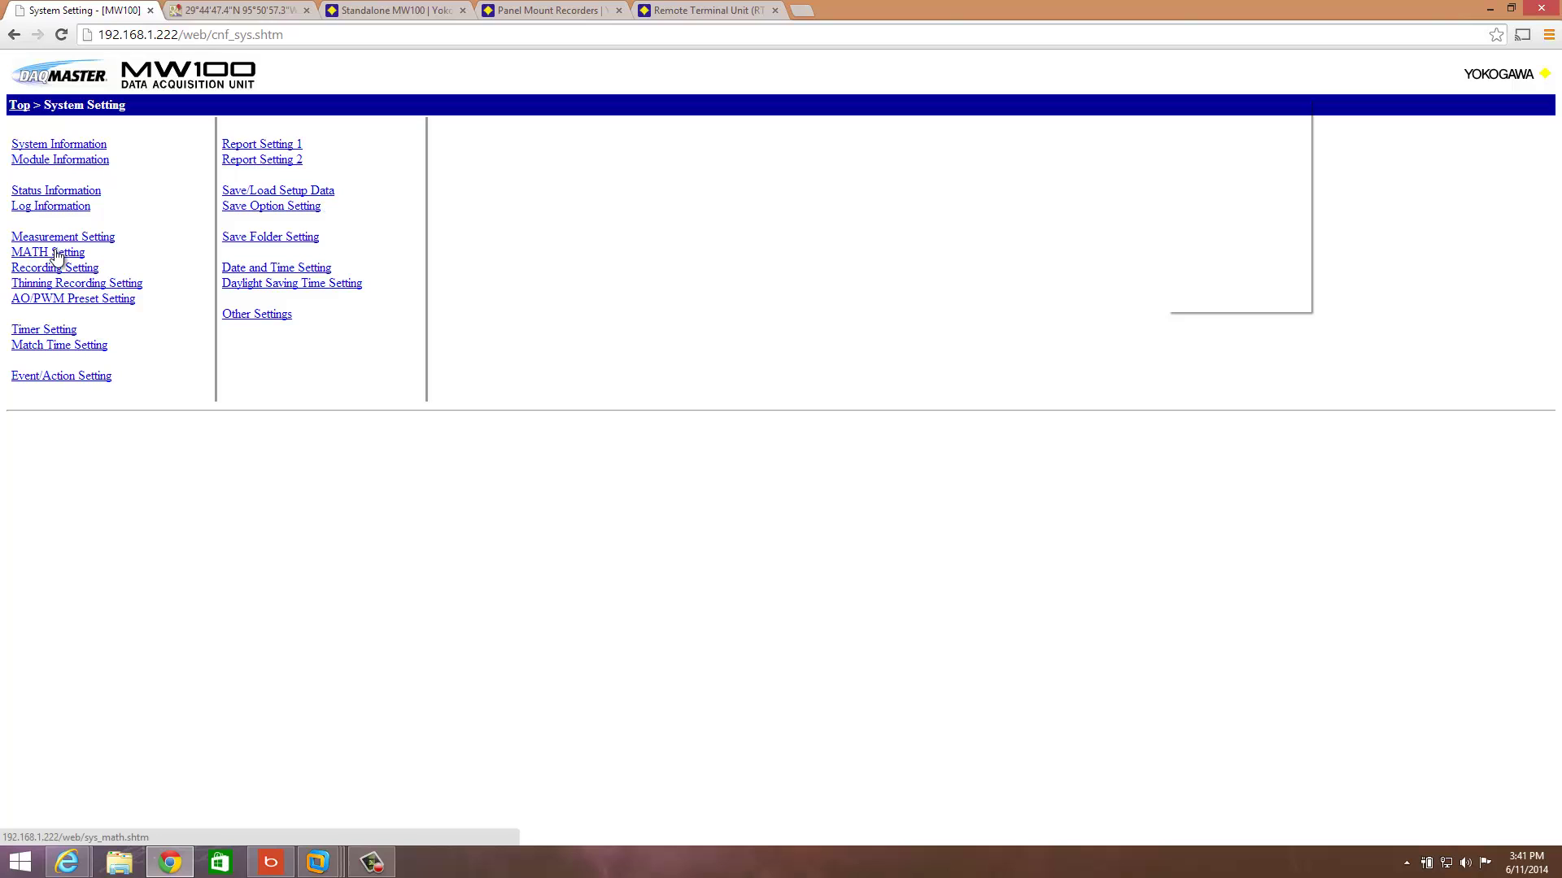
left_click(57, 255)
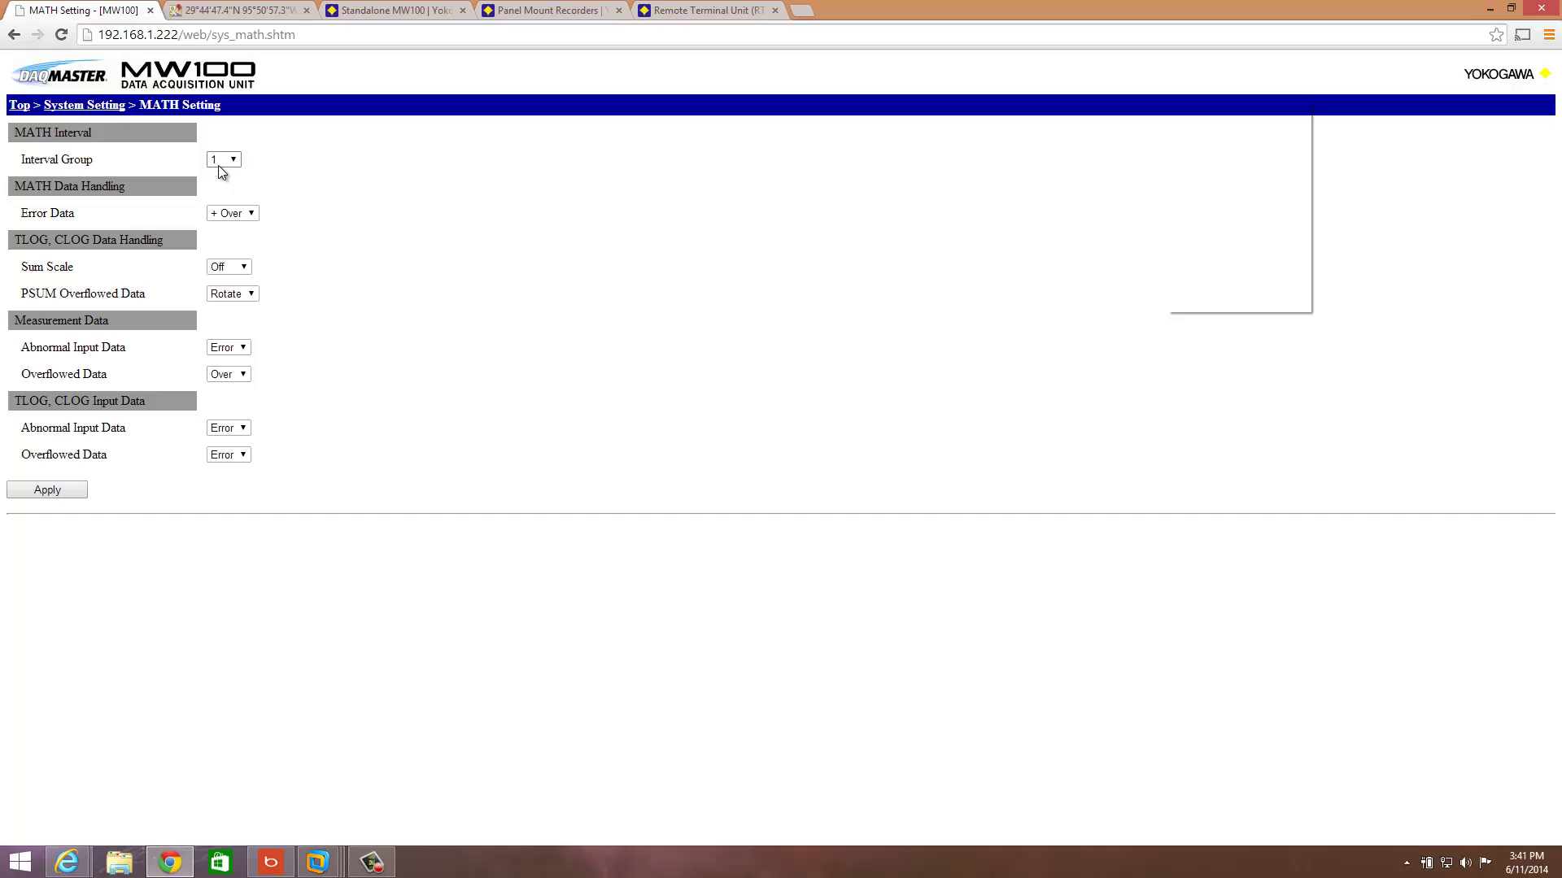
left_click(99, 108)
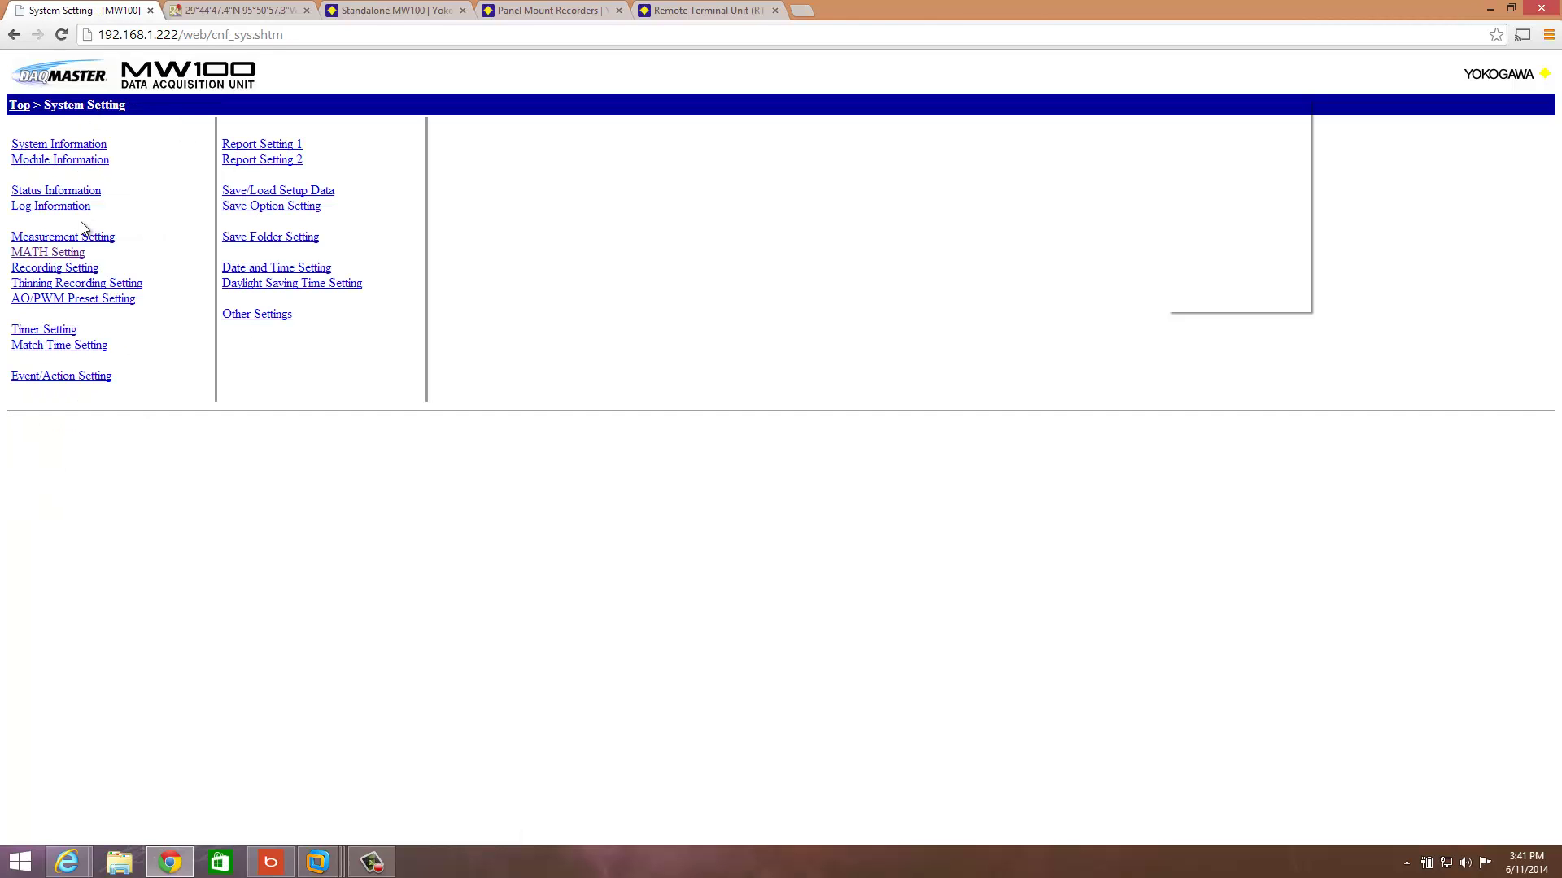
left_click(81, 237)
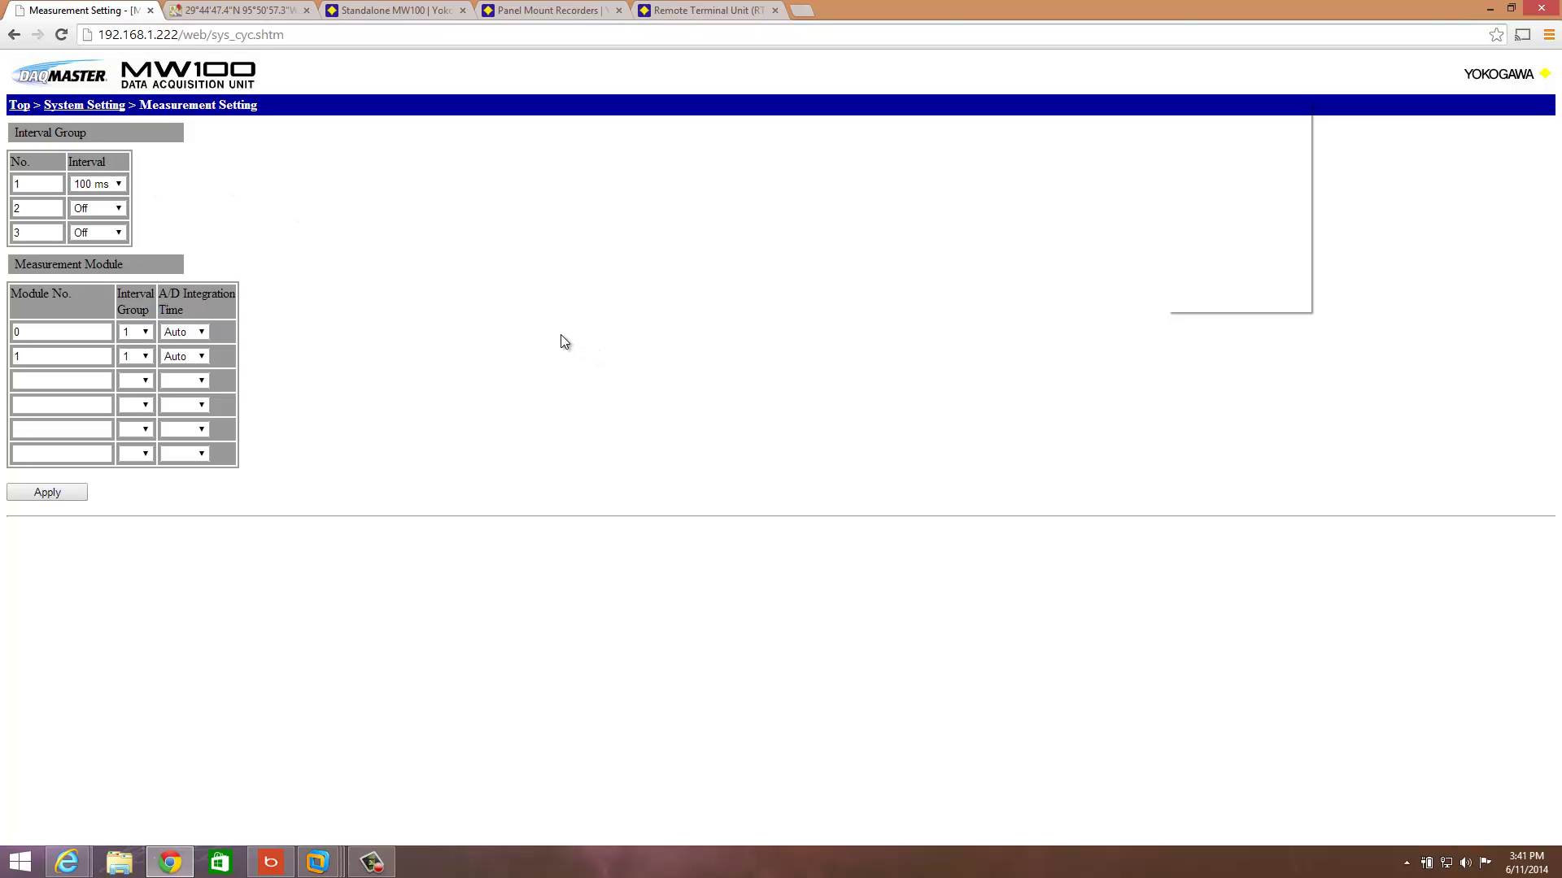
left_click(23, 110)
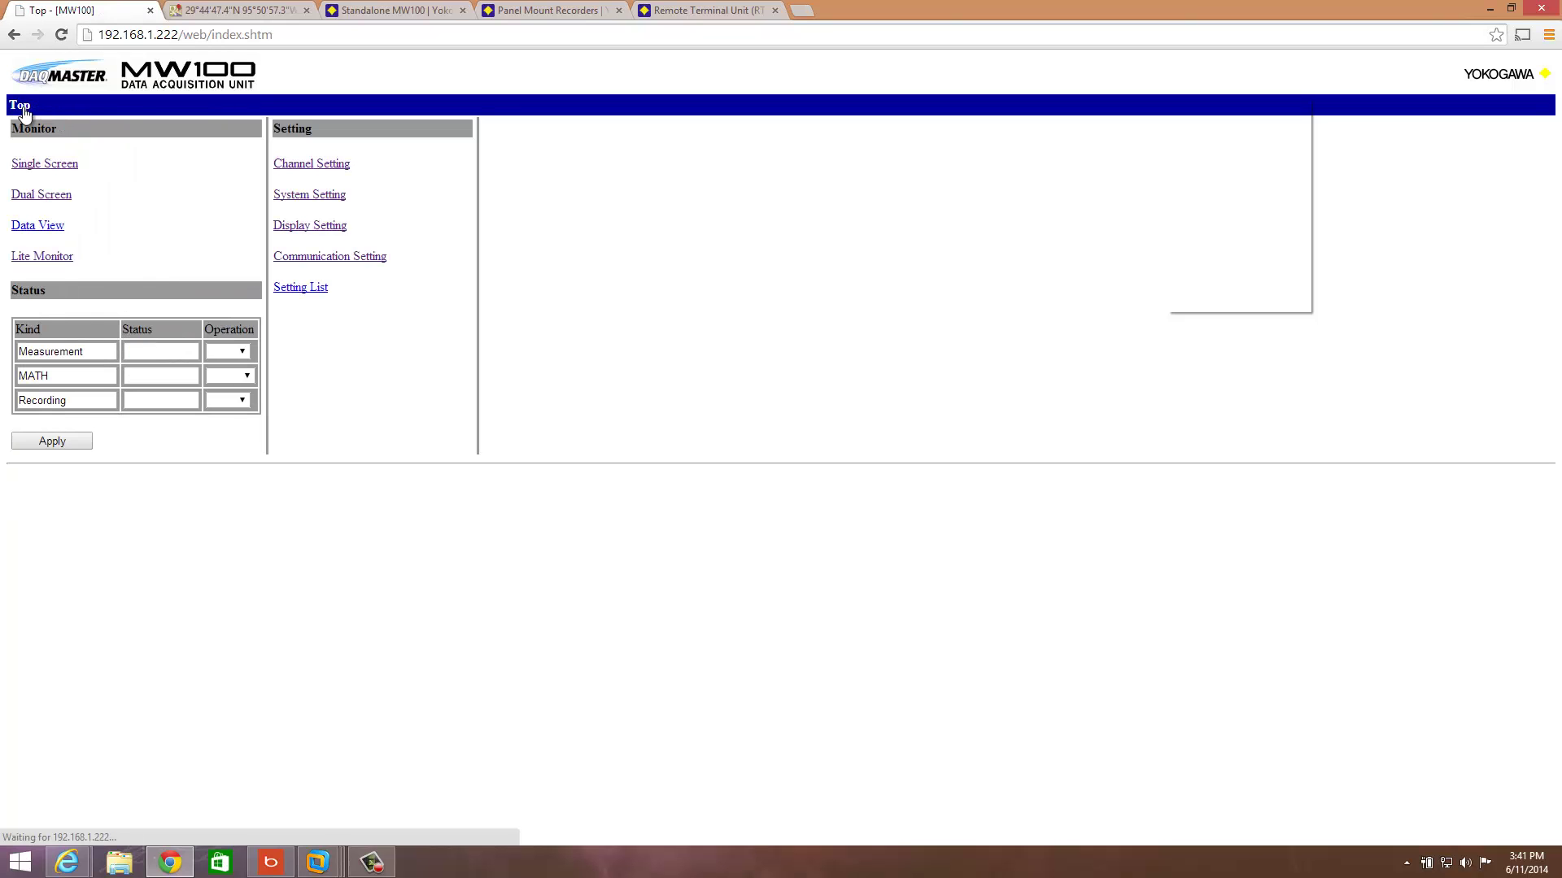
Start measurement and MATH operation, then bring up the Dual Screen monitor with group GPS Info
left_click(221, 380)
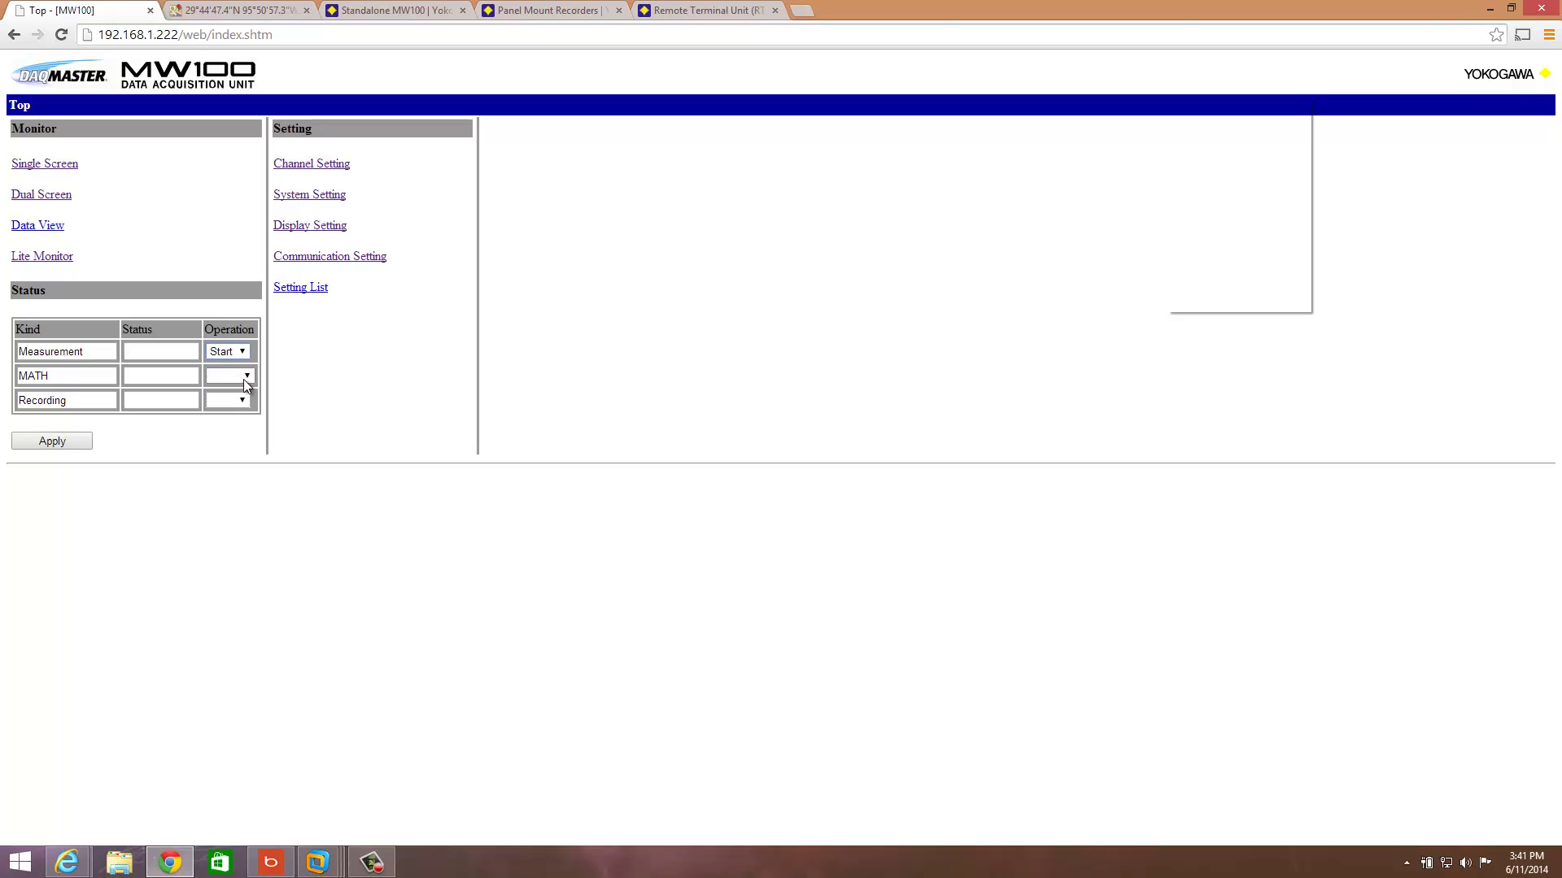
left_click(244, 375)
left_click(221, 398)
left_click(40, 196)
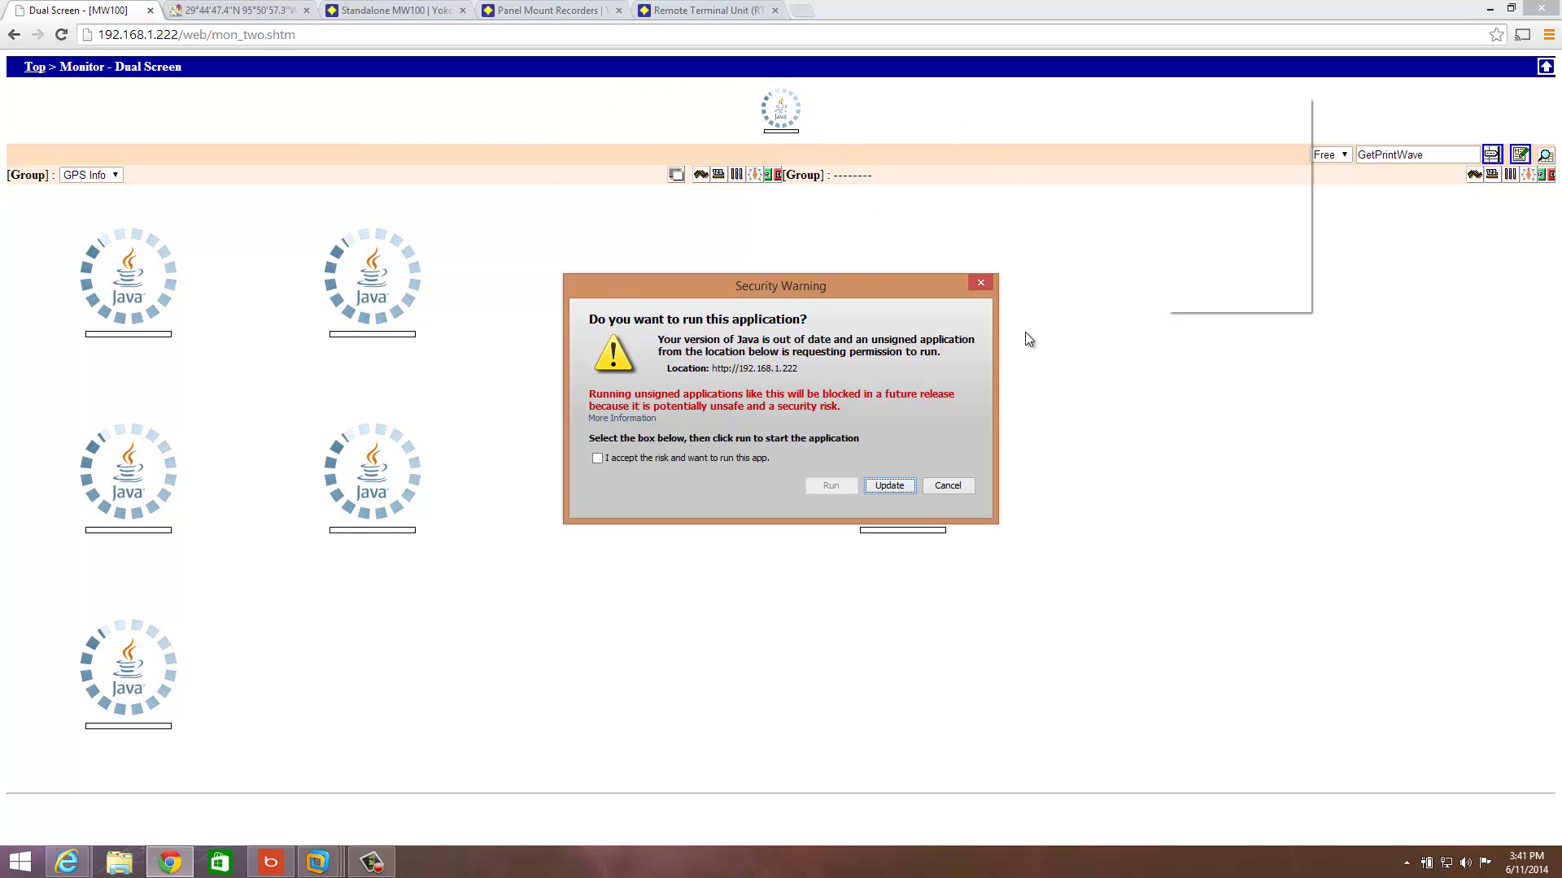
Accept the Java security risk and run both monitor applets to show live GPS readings
left_click(597, 459)
left_click(830, 488)
left_click(830, 485)
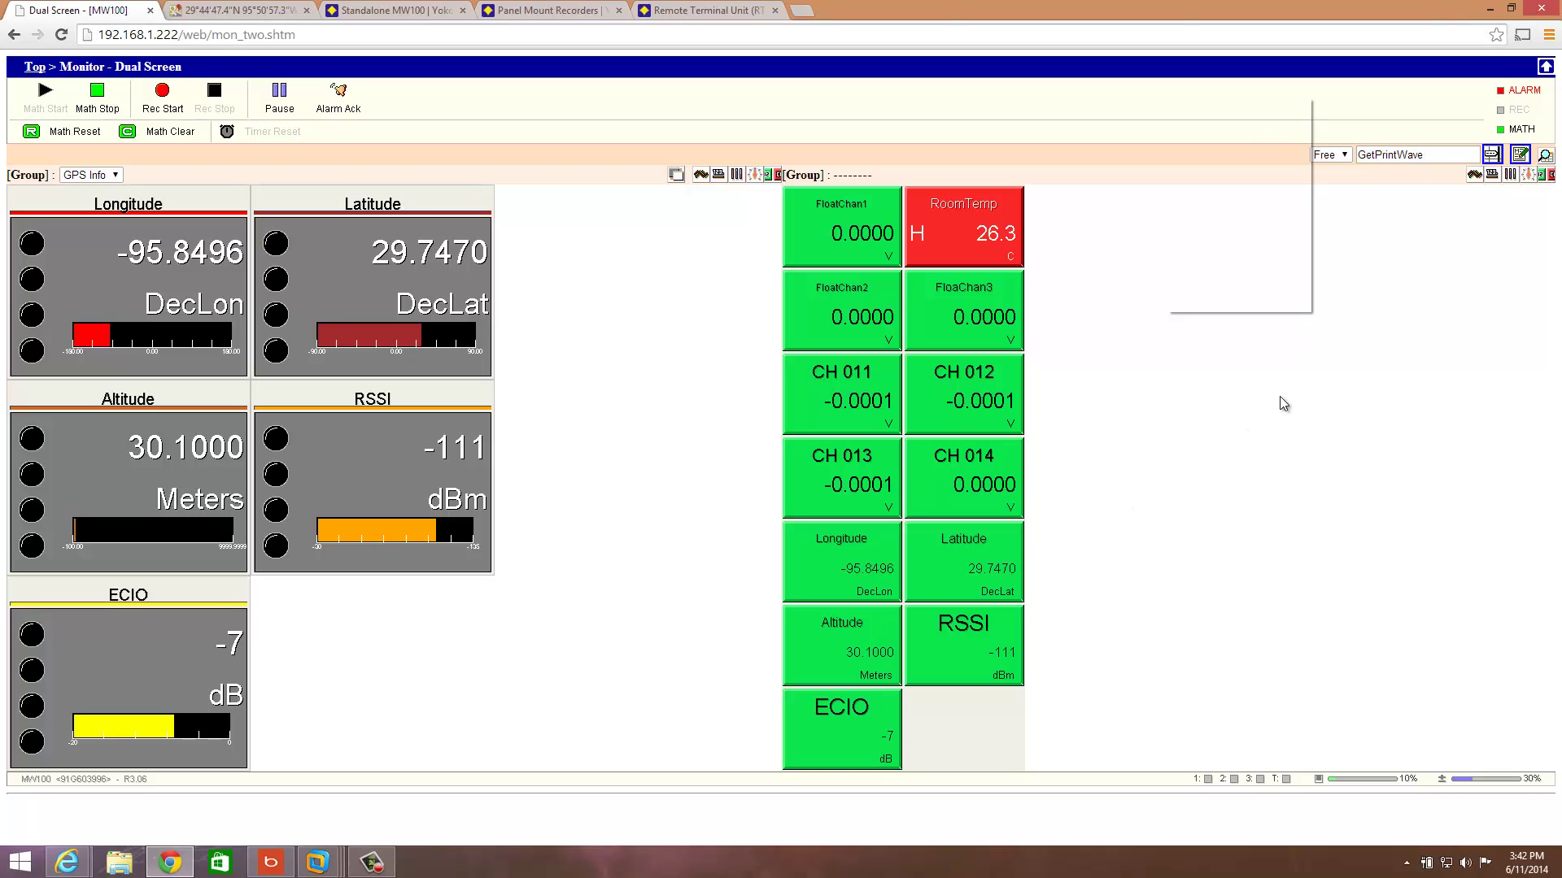
Switch the second GPS Info panel to a trend graph
left_click(1475, 176)
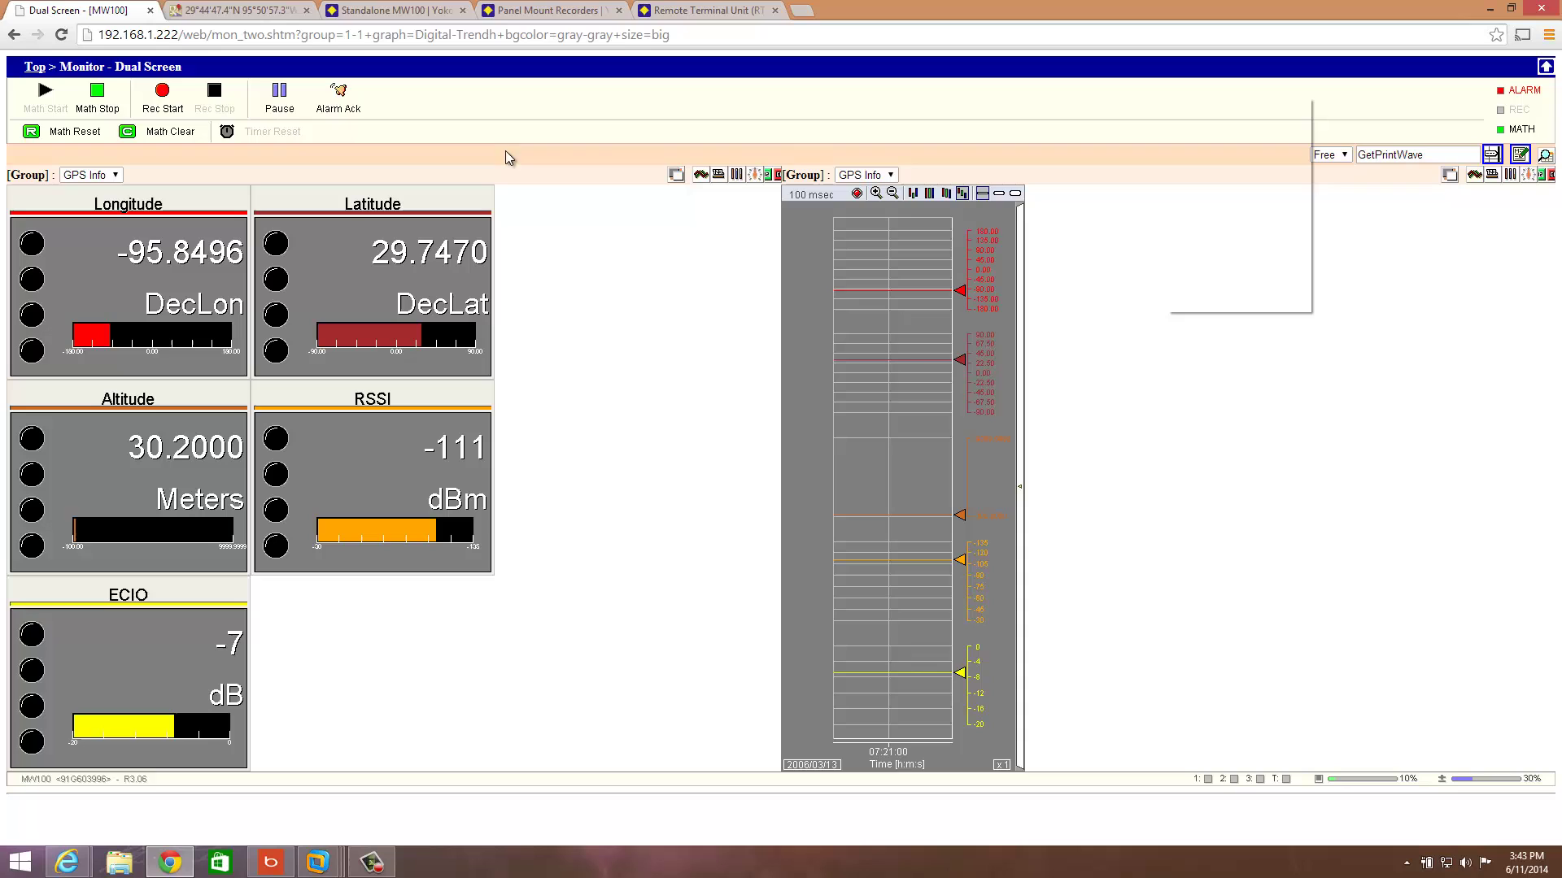
Show the GPS Info values on the Lite Monitor from the Top page
left_click(41, 70)
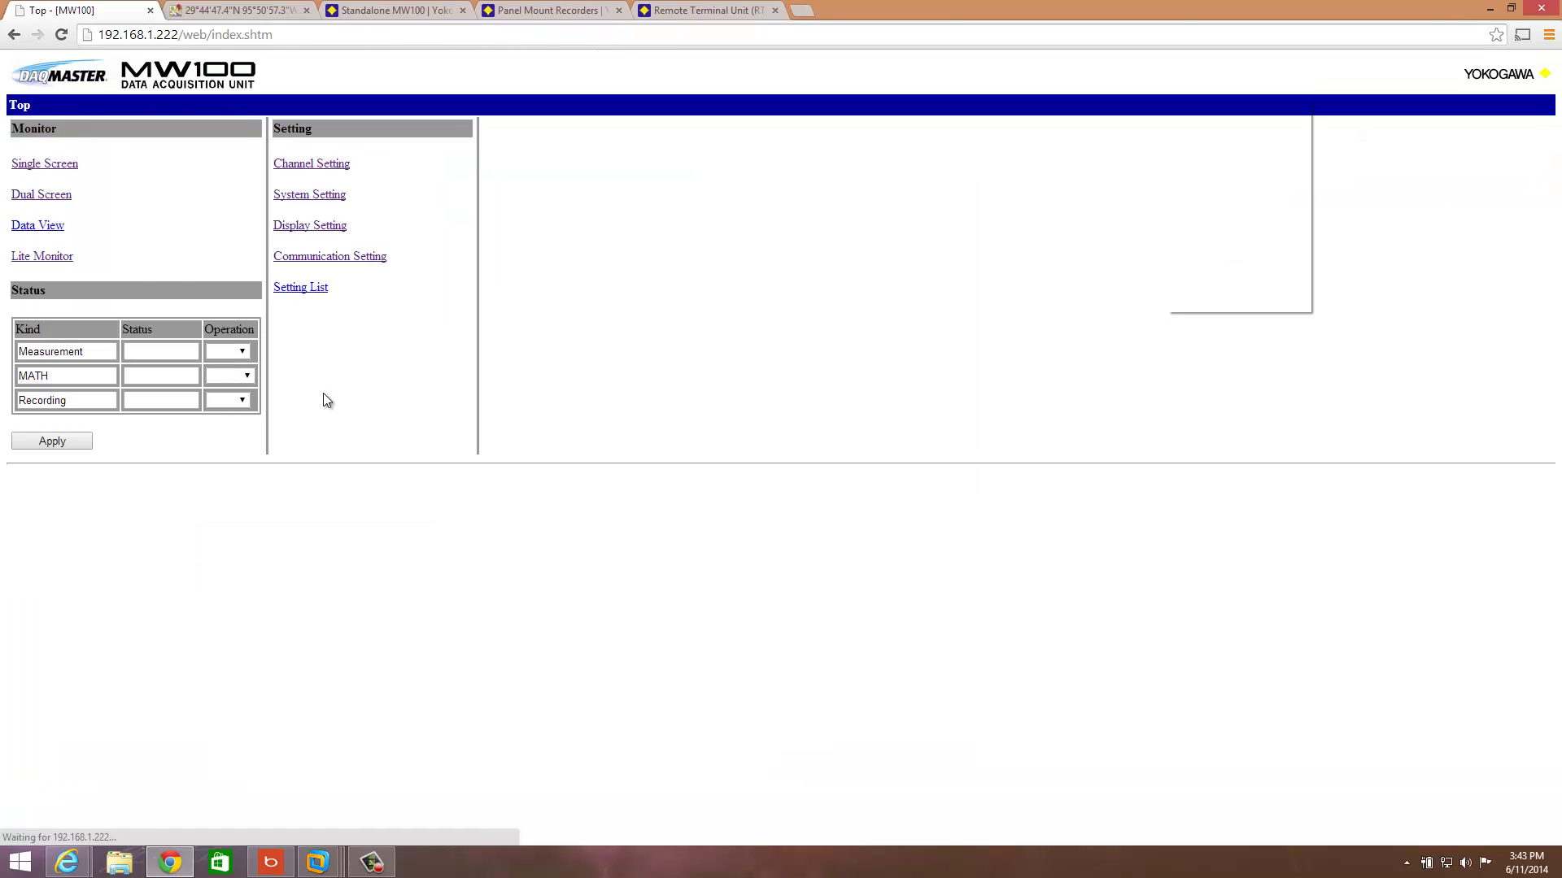
left_click(42, 258)
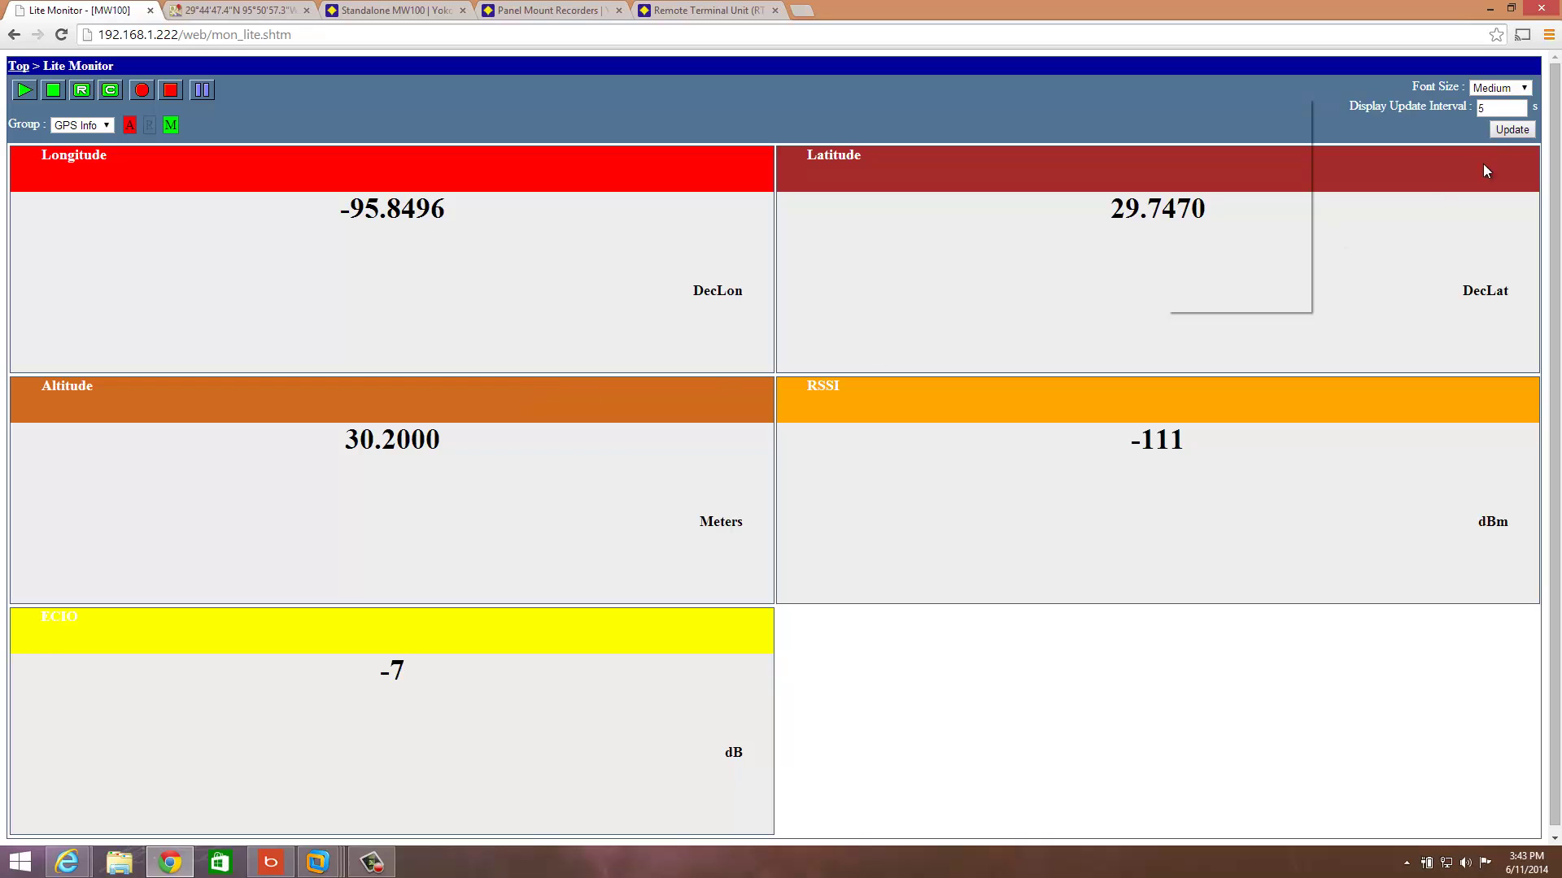
Compare the Google Maps pin at 29.74650,-95.84925 with the MW100 GPS readings
left_click(20, 67)
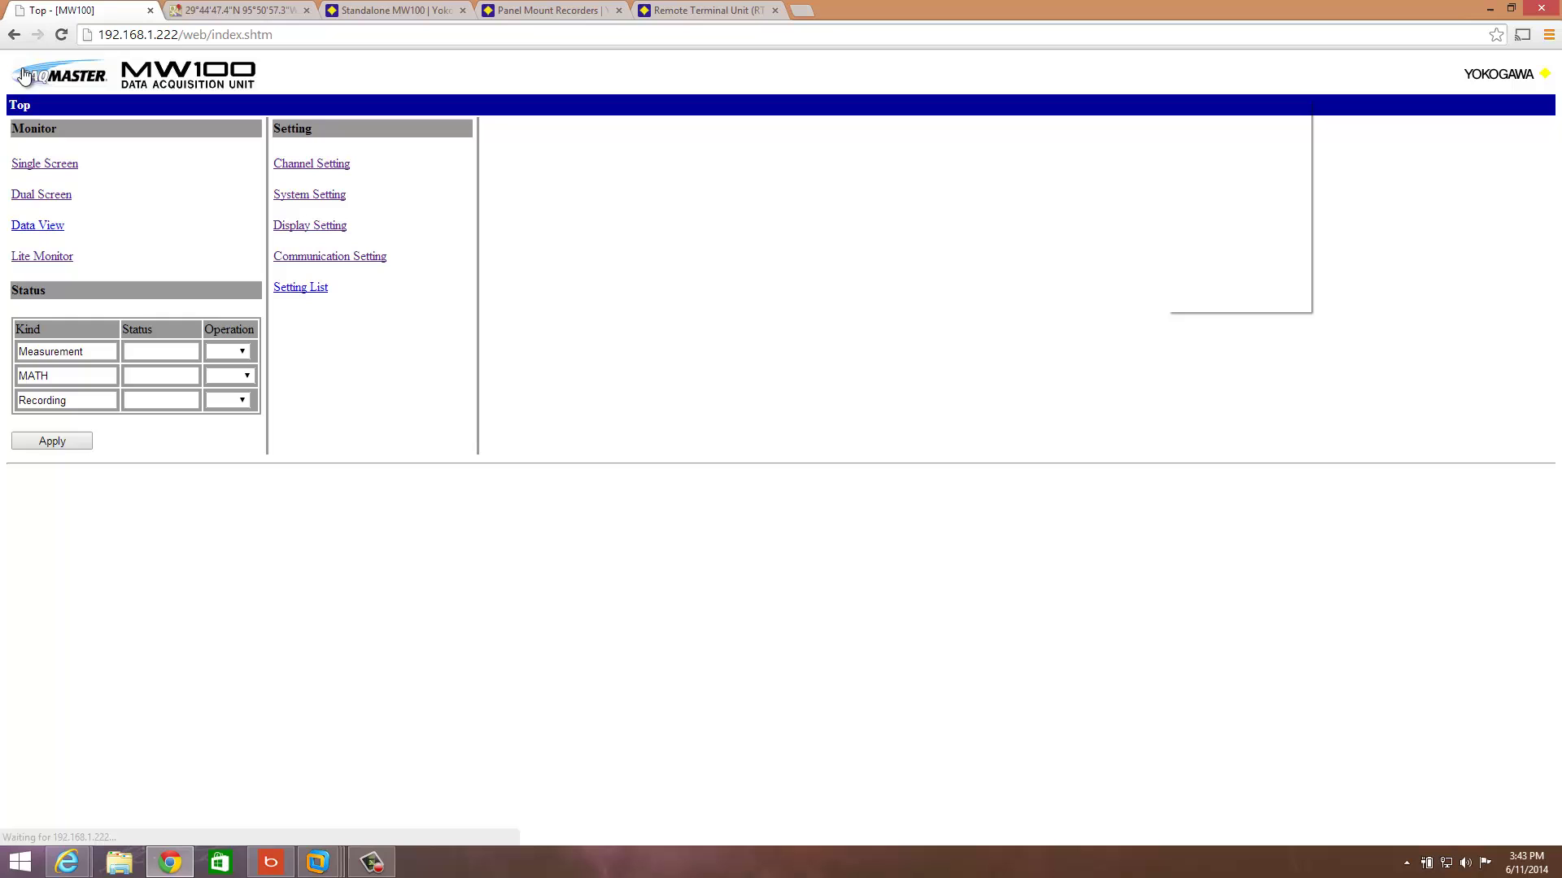
left_click(206, 13)
left_click(306, 35)
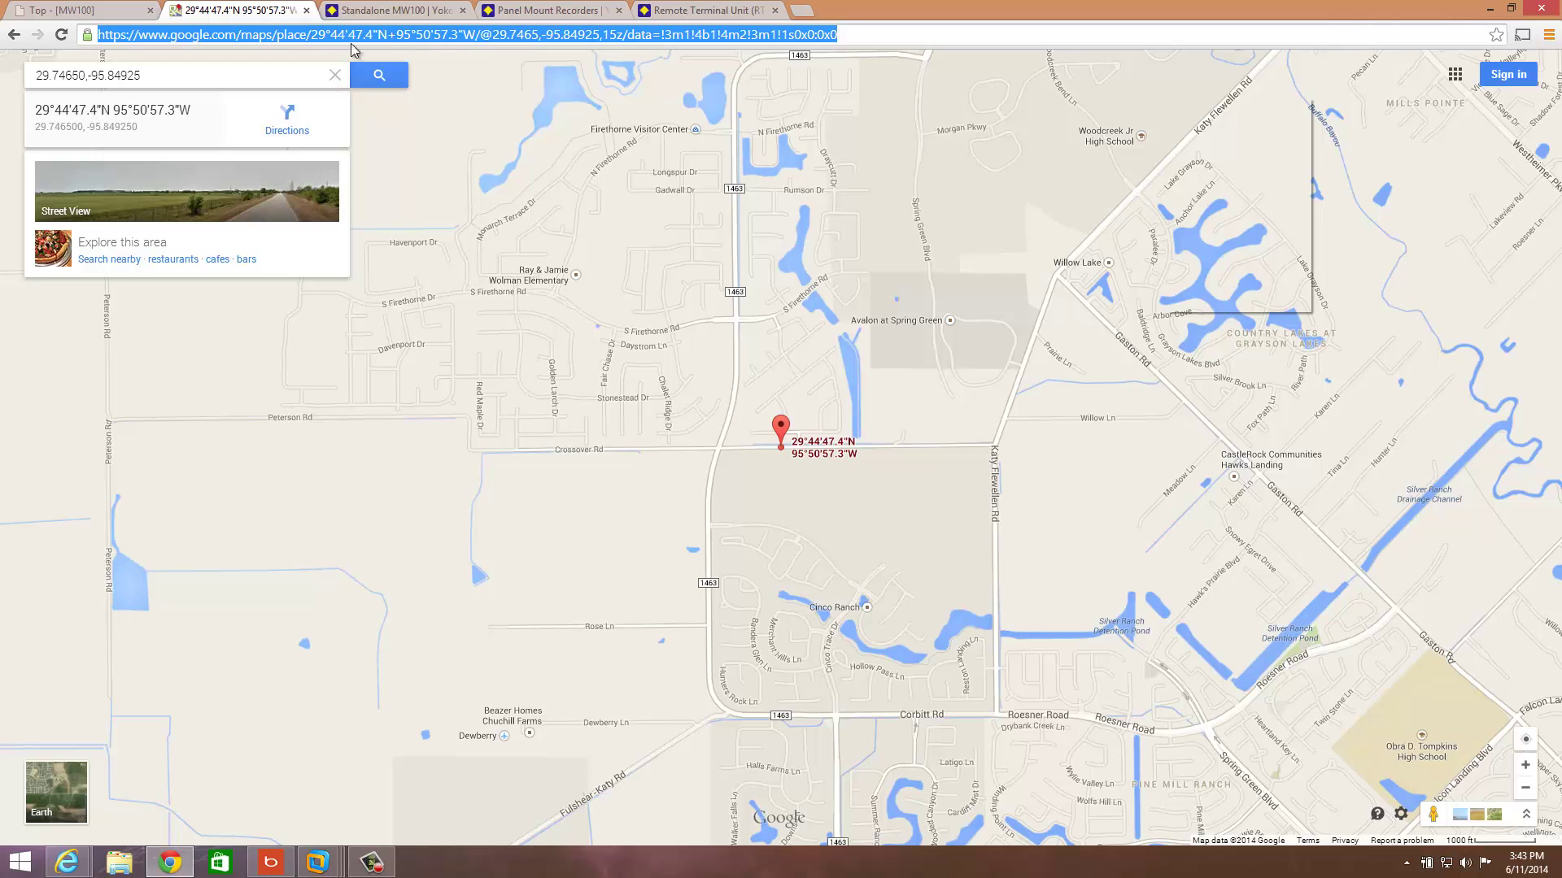
left_click_drag(840, 34, 2, 27)
key("BackSpace")
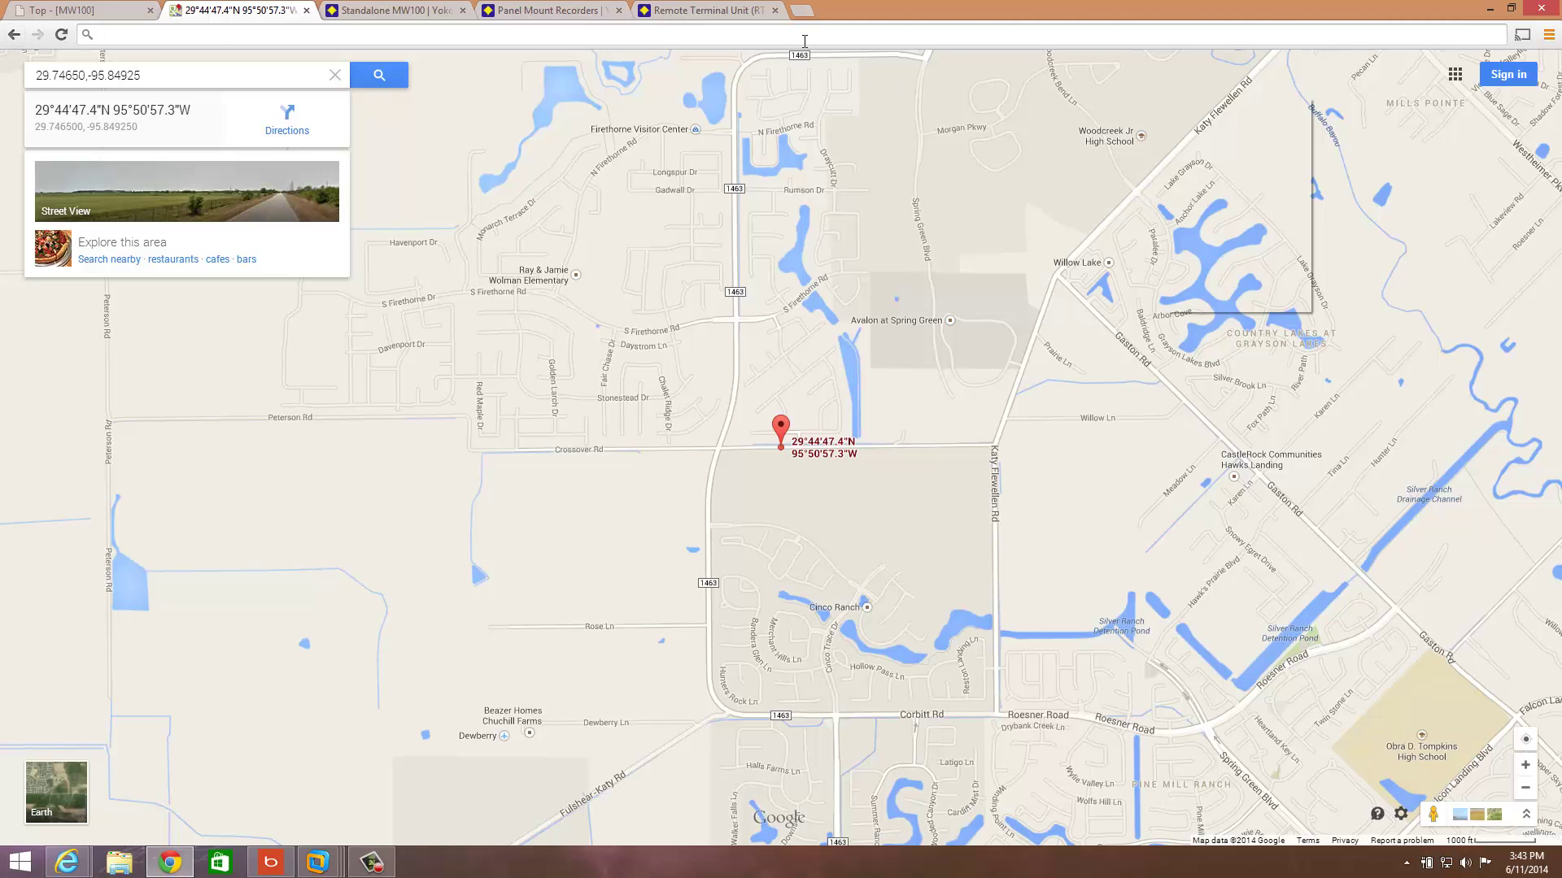
left_click(198, 75)
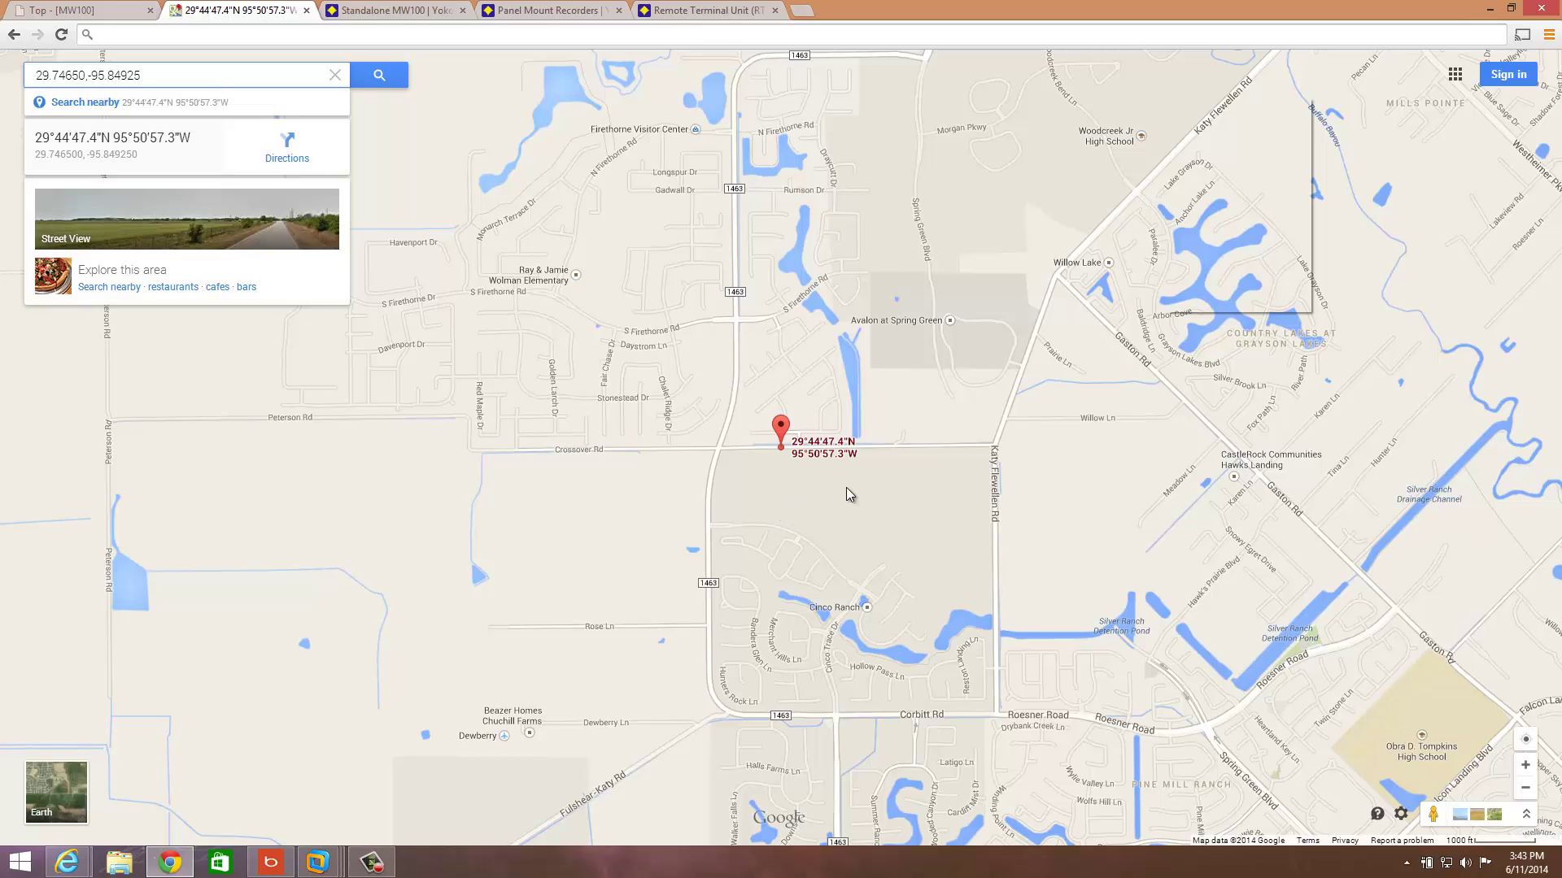
left_click(864, 449)
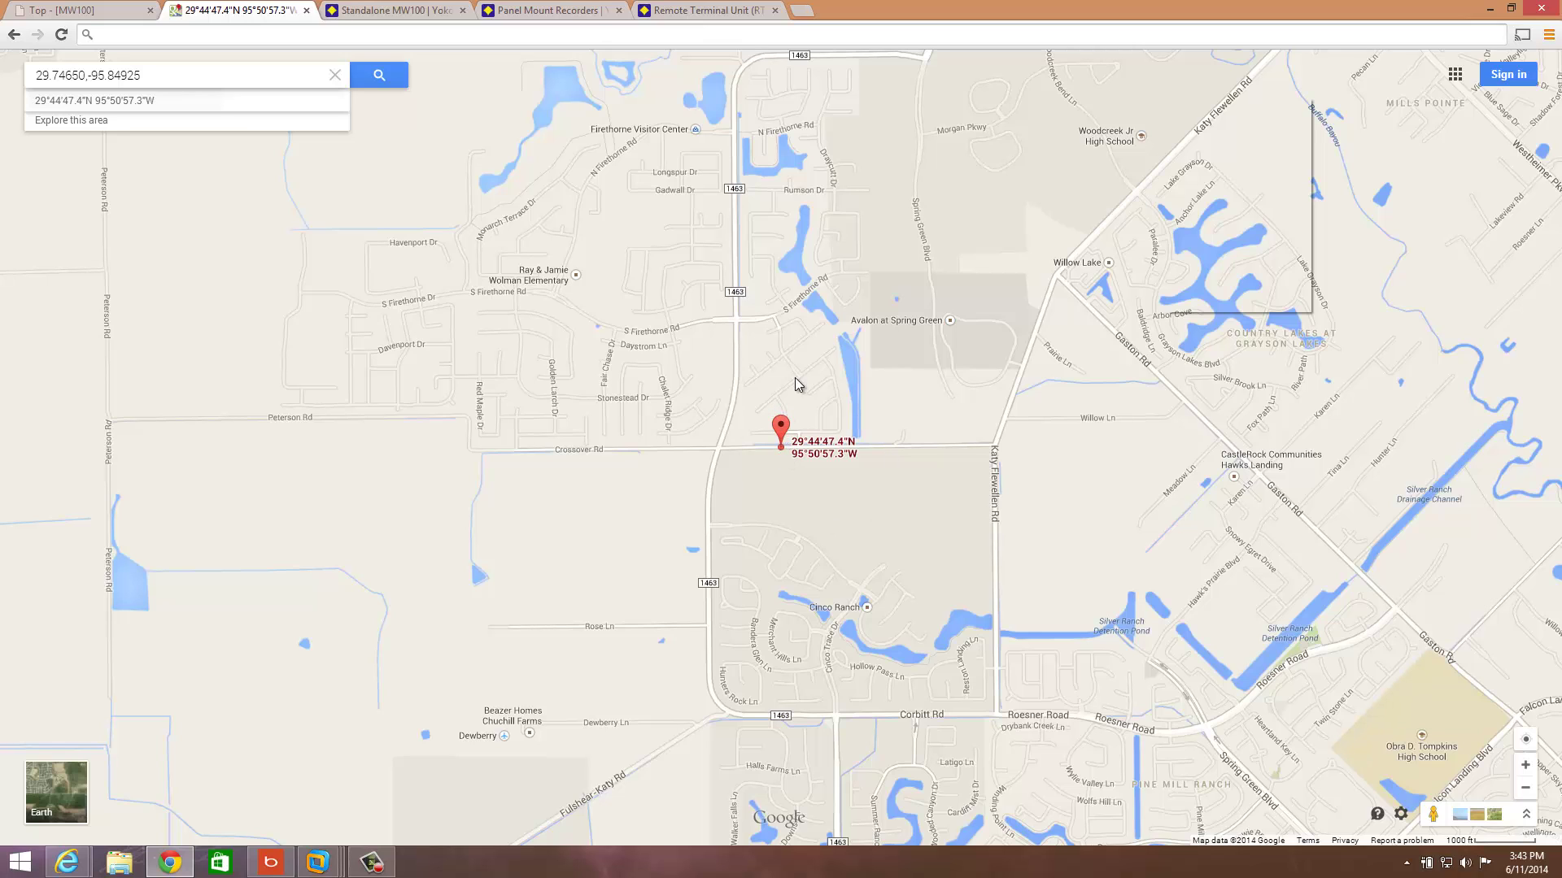
left_click(92, 14)
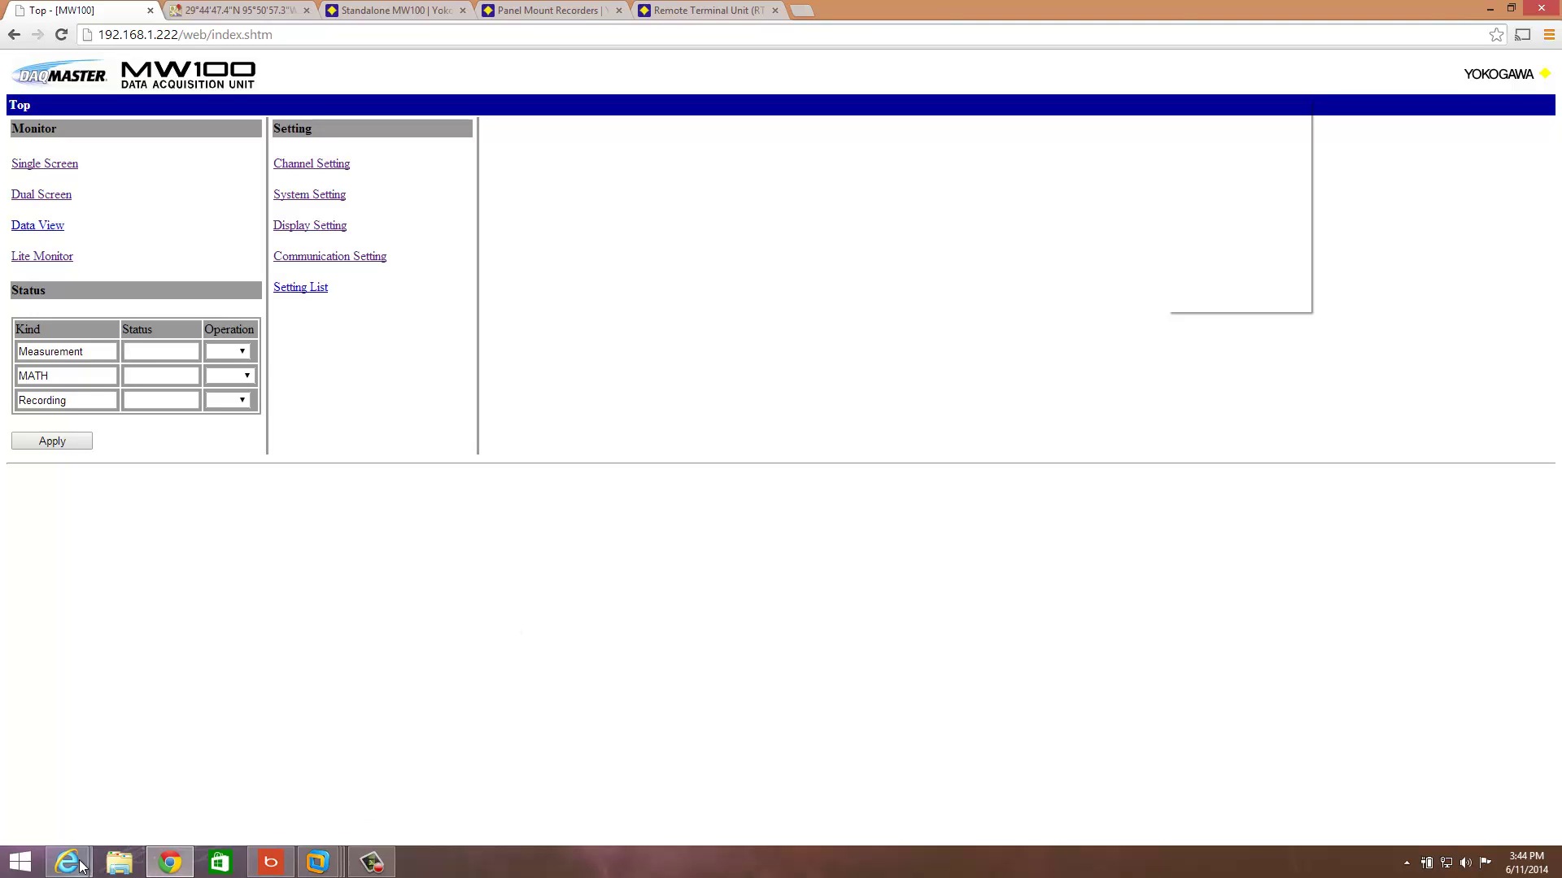
mouse_move(68, 860)
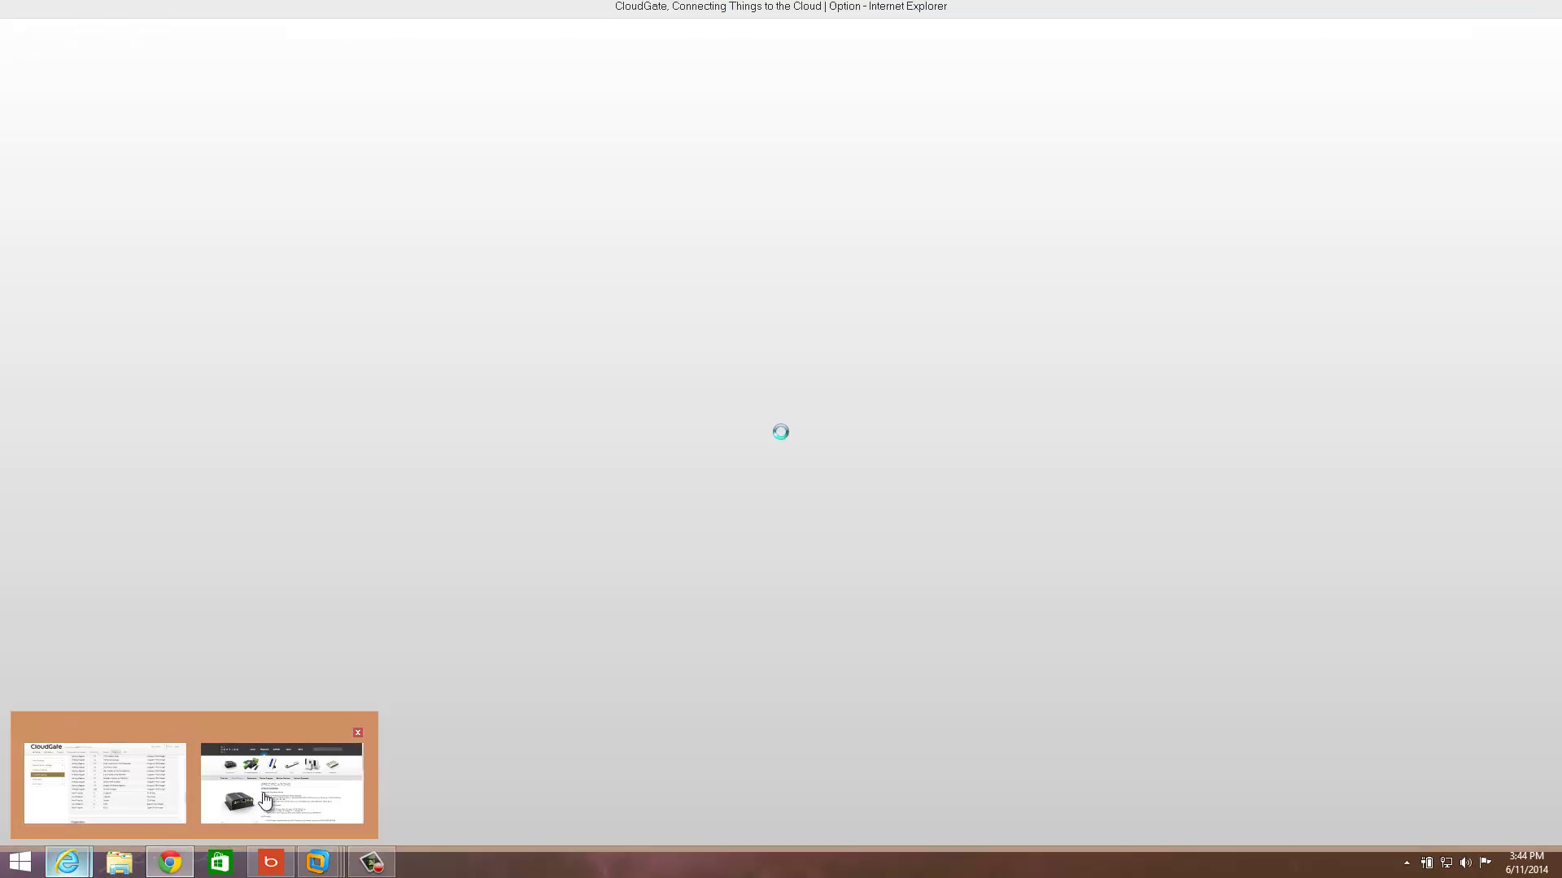
left_click(259, 793)
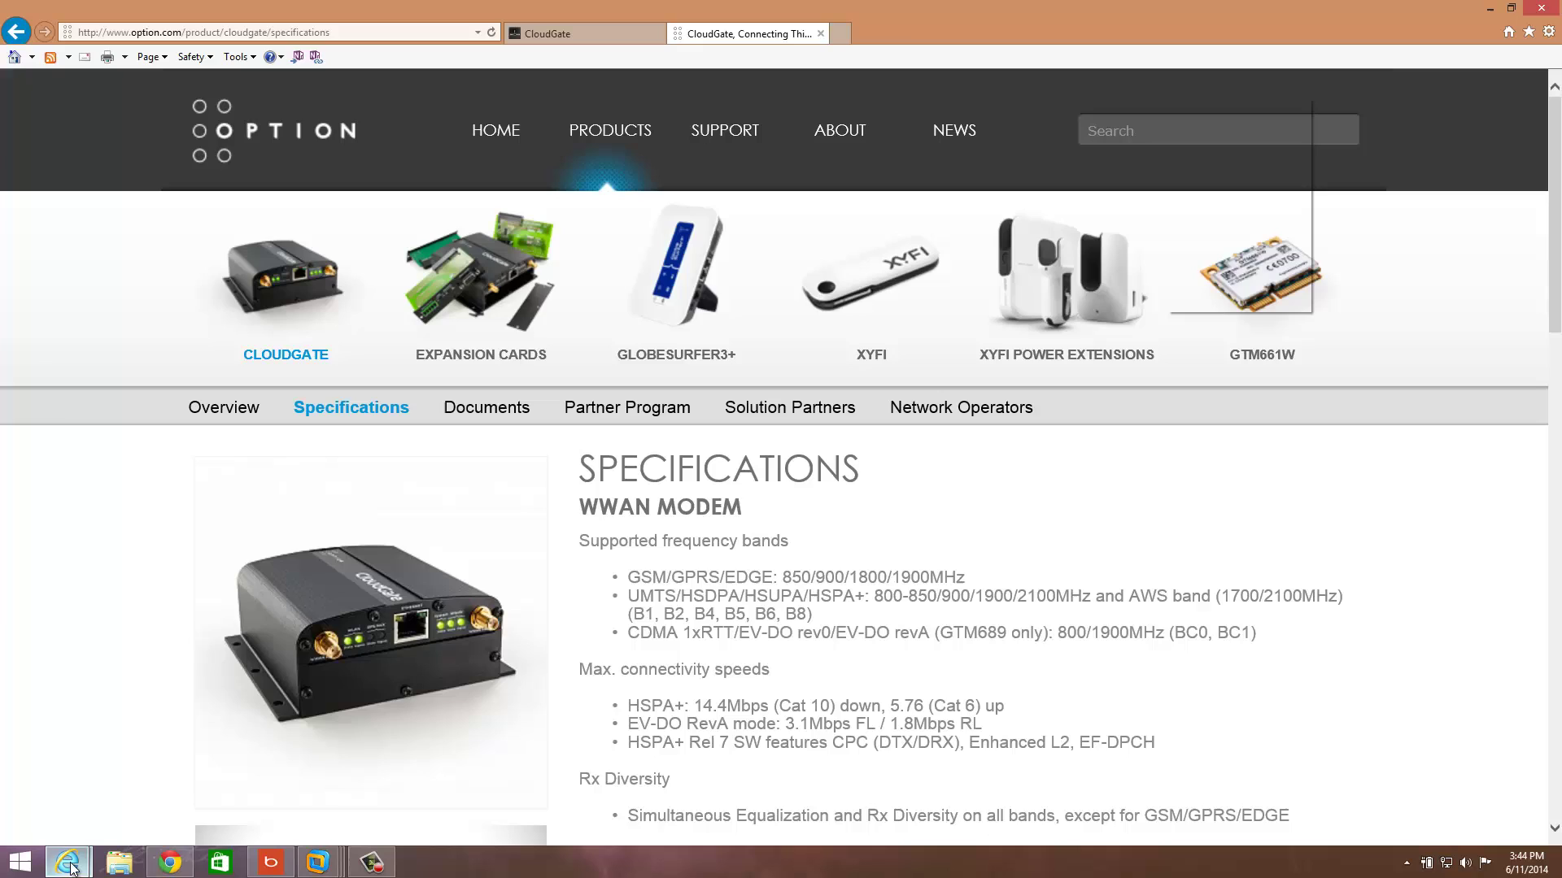
left_click(174, 867)
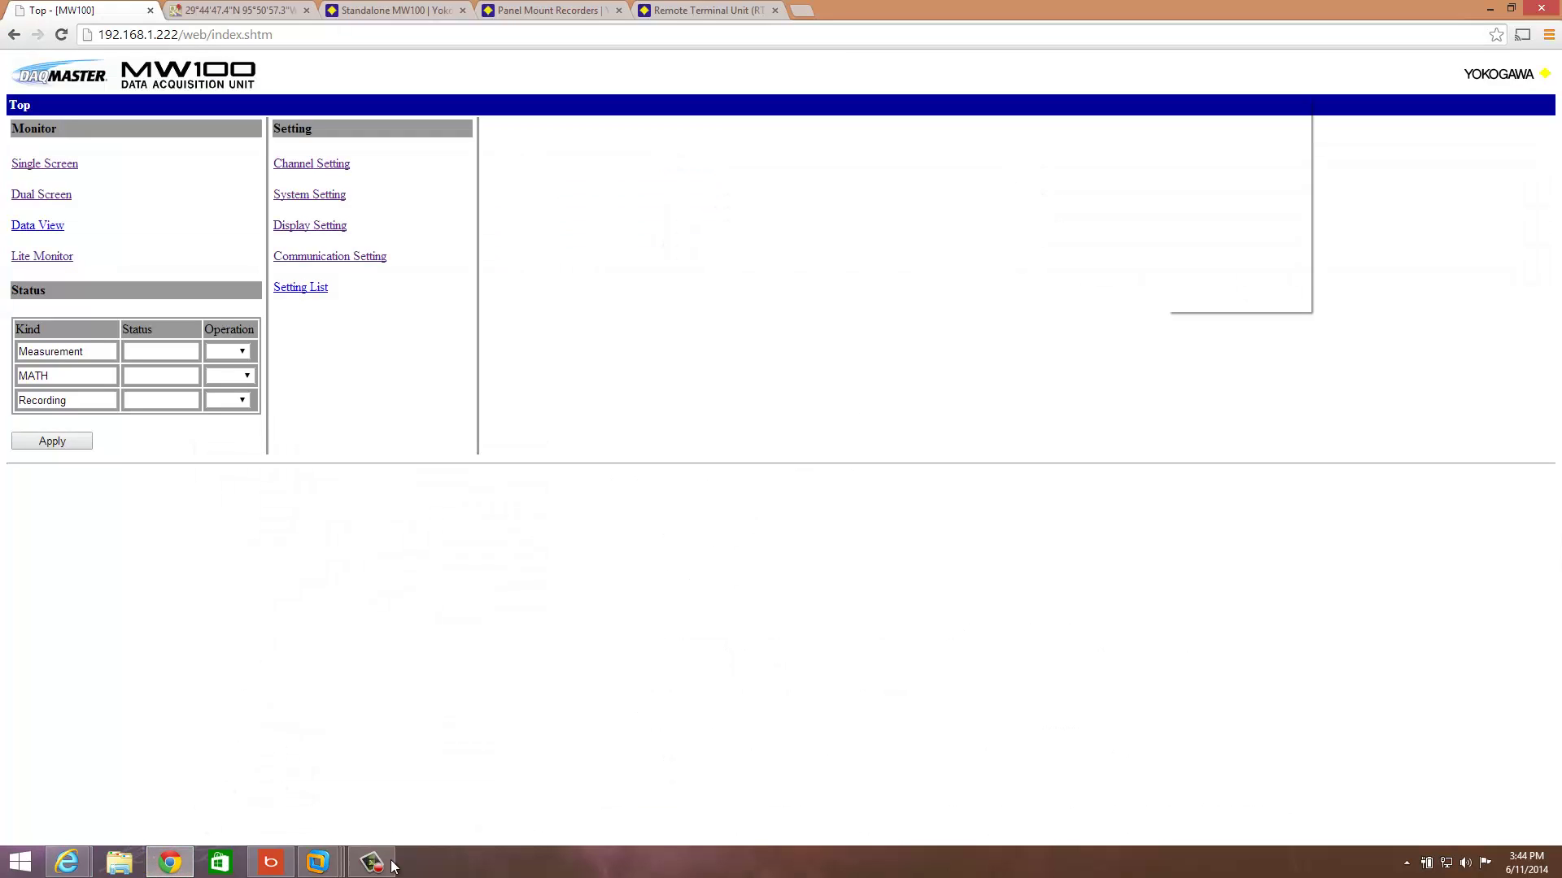